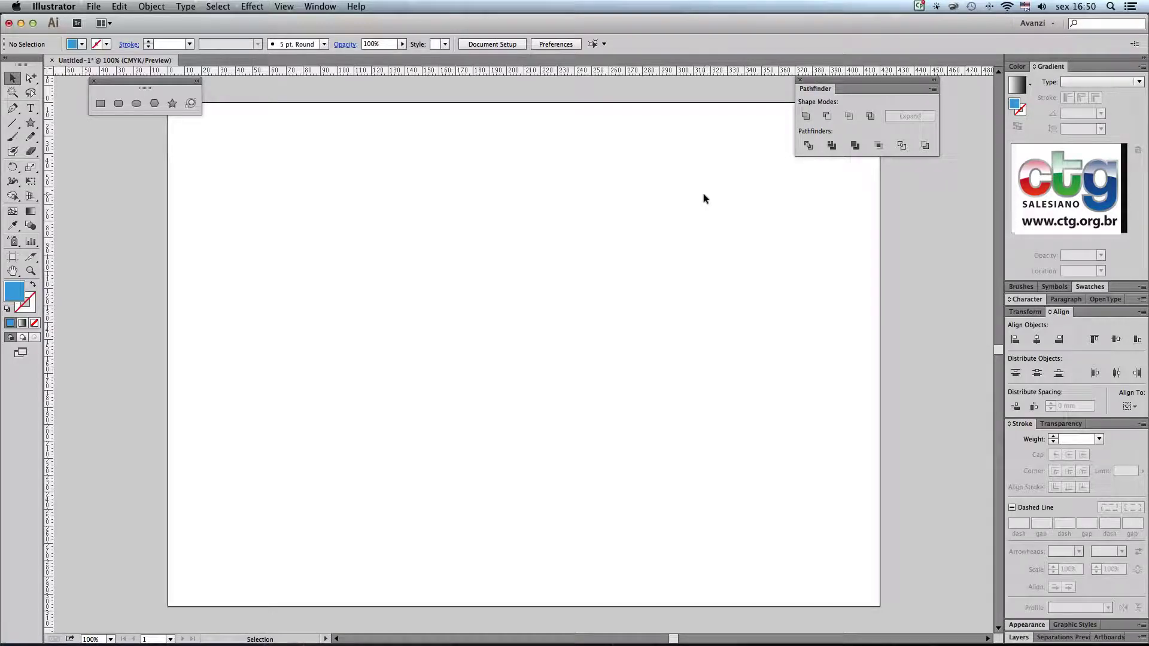
# Draw a blue square and a circle about 43 mm wide that overlaps the square's lower-right corner
pyautogui.click(101, 103)
pyautogui.moveTo(363, 236); pyautogui.dragTo(491, 366)
pyautogui.click(136, 103)
pyautogui.press('v')
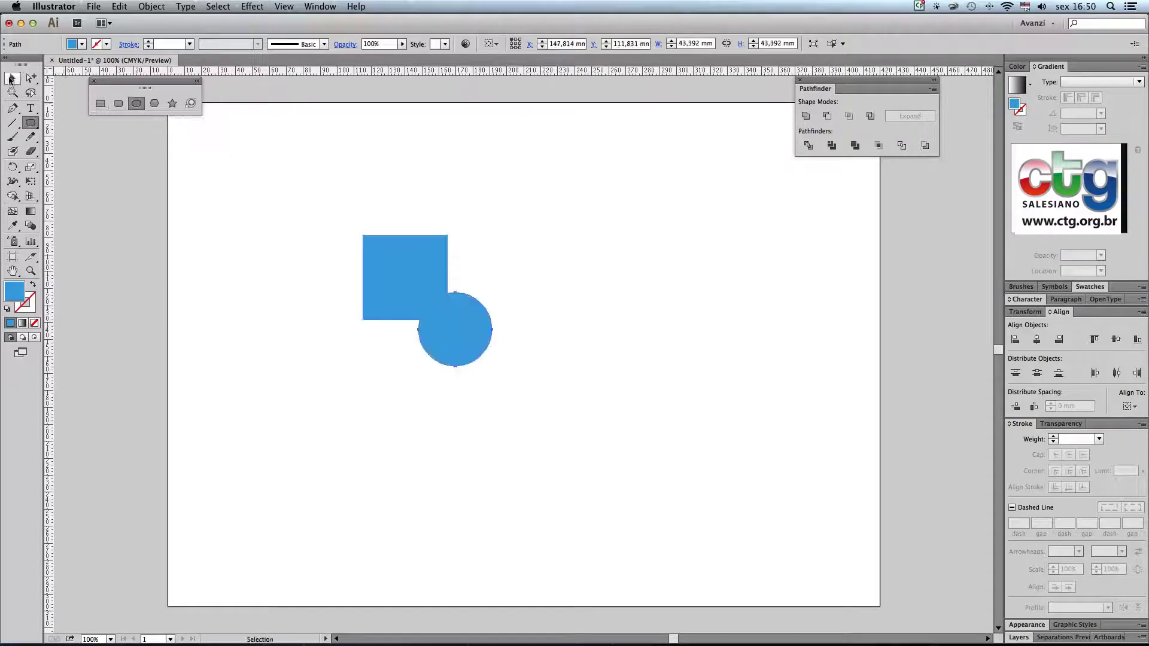
pyautogui.moveTo(469, 303); pyautogui.dragTo(481, 290)
# Unite the overlapping square and circle into one shape with Pathfinder, and delete the merged shape
pyautogui.click(547, 295)
pyautogui.moveTo(363, 212); pyautogui.dragTo(587, 351)
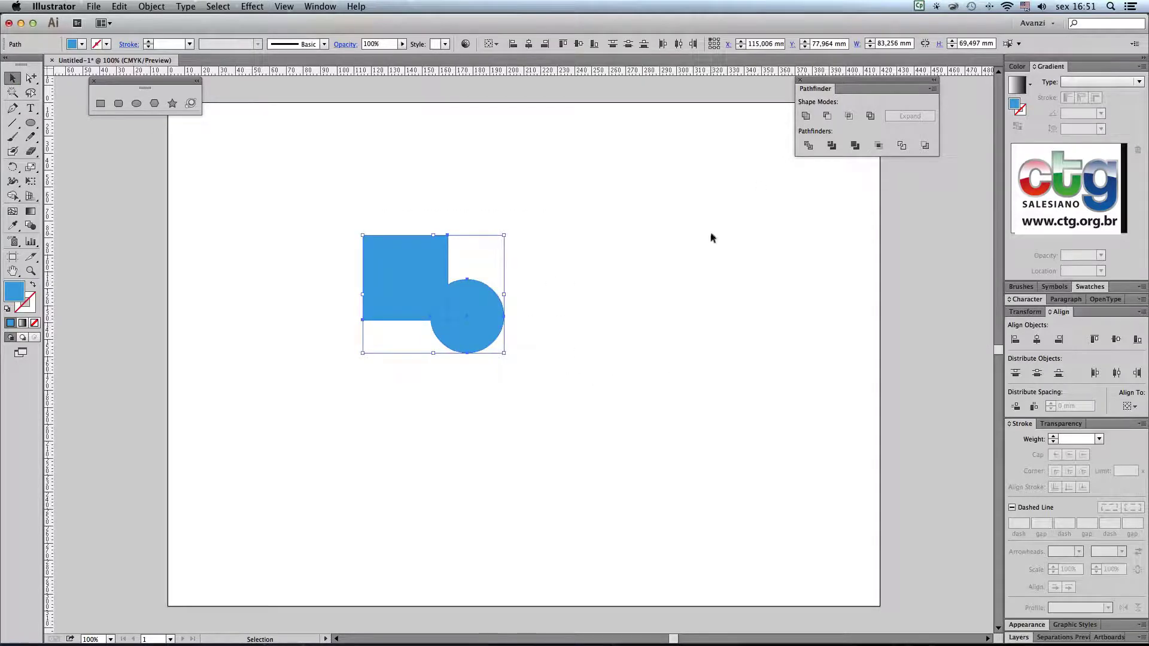
pyautogui.click(801, 118)
pyautogui.click(628, 244)
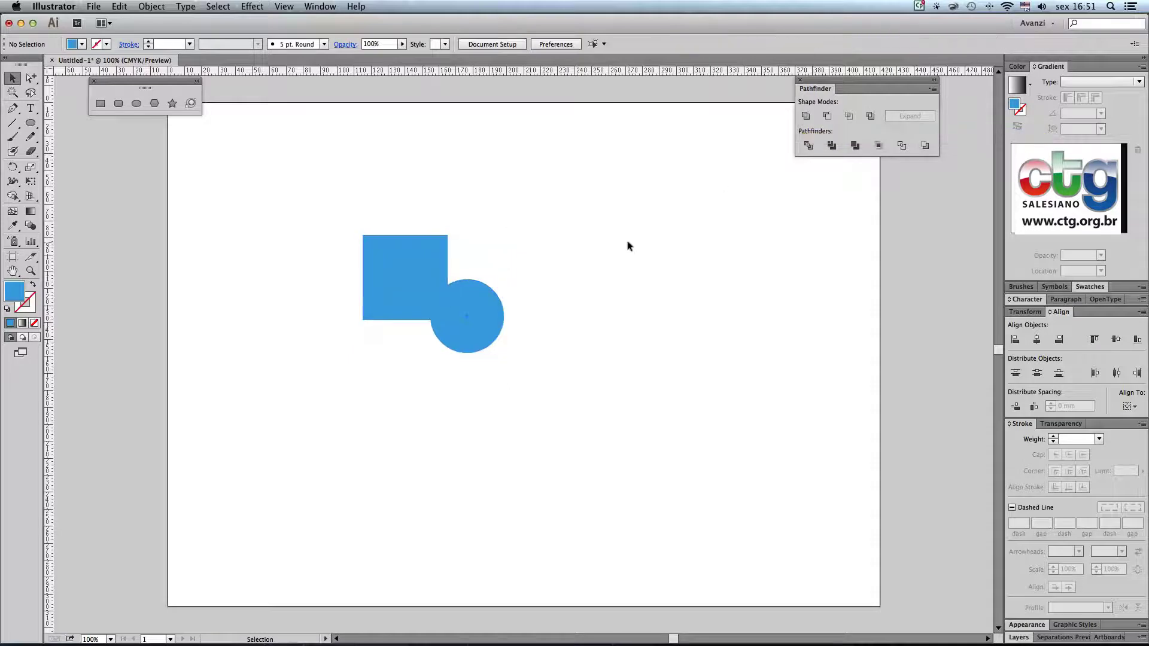
pyautogui.click(487, 297)
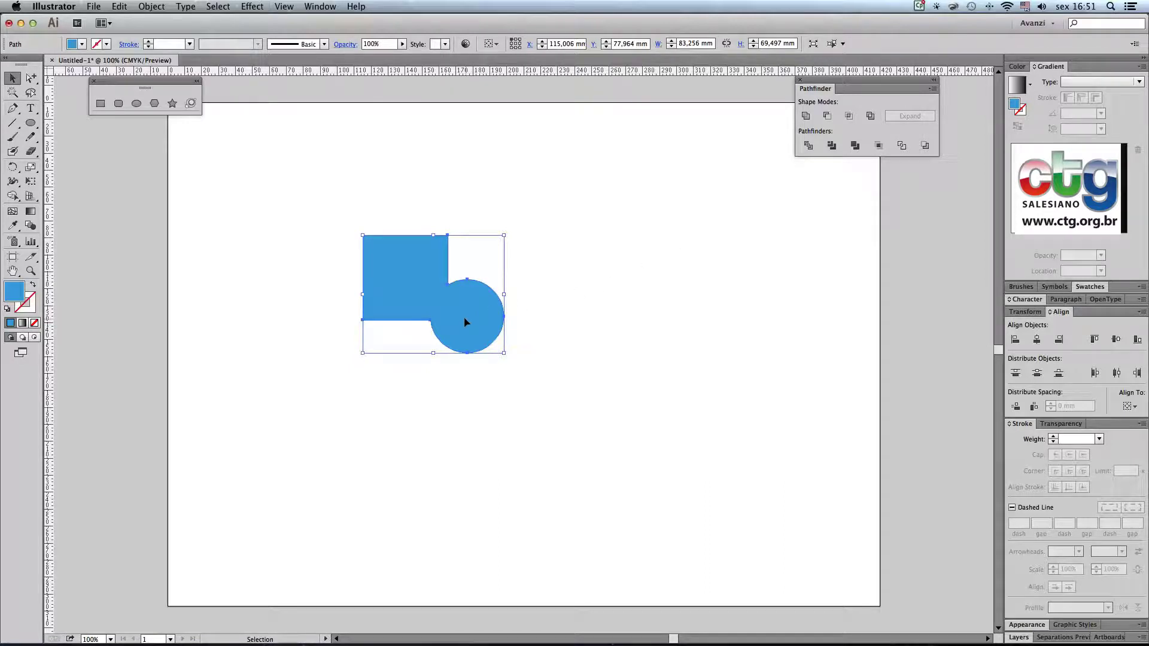
pyautogui.press('Delete')
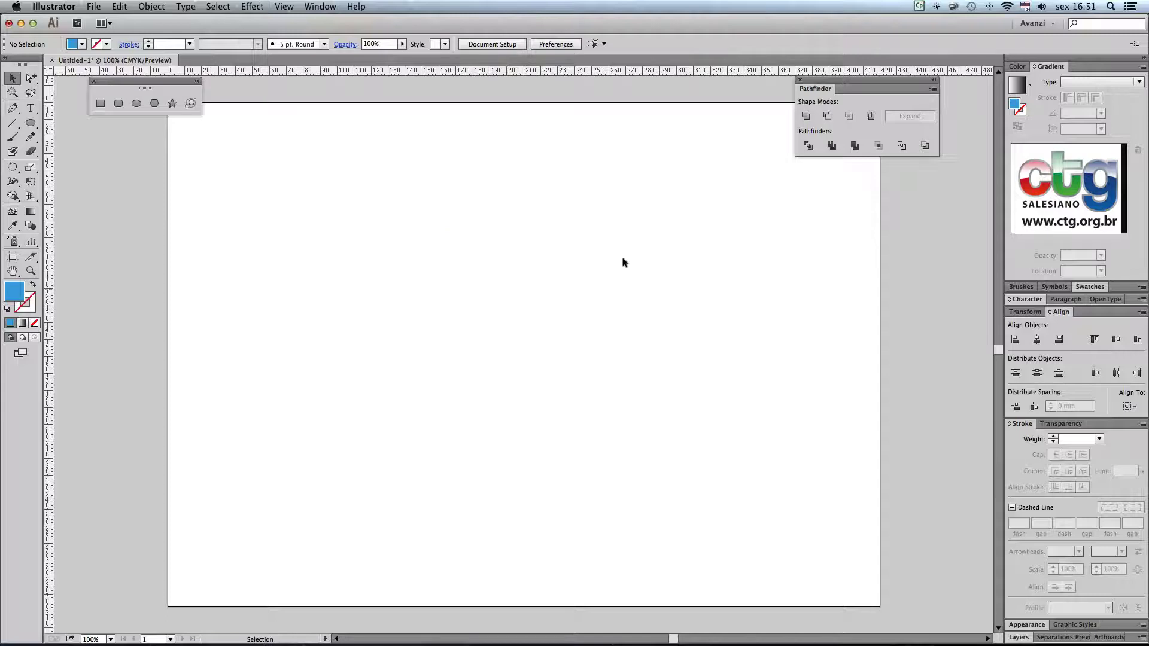
# Draw a blue square near the artboard's upper-left corner and scale it down to about 28.6 mm per side
pyautogui.click(98, 103)
pyautogui.moveTo(241, 167); pyautogui.dragTo(323, 249)
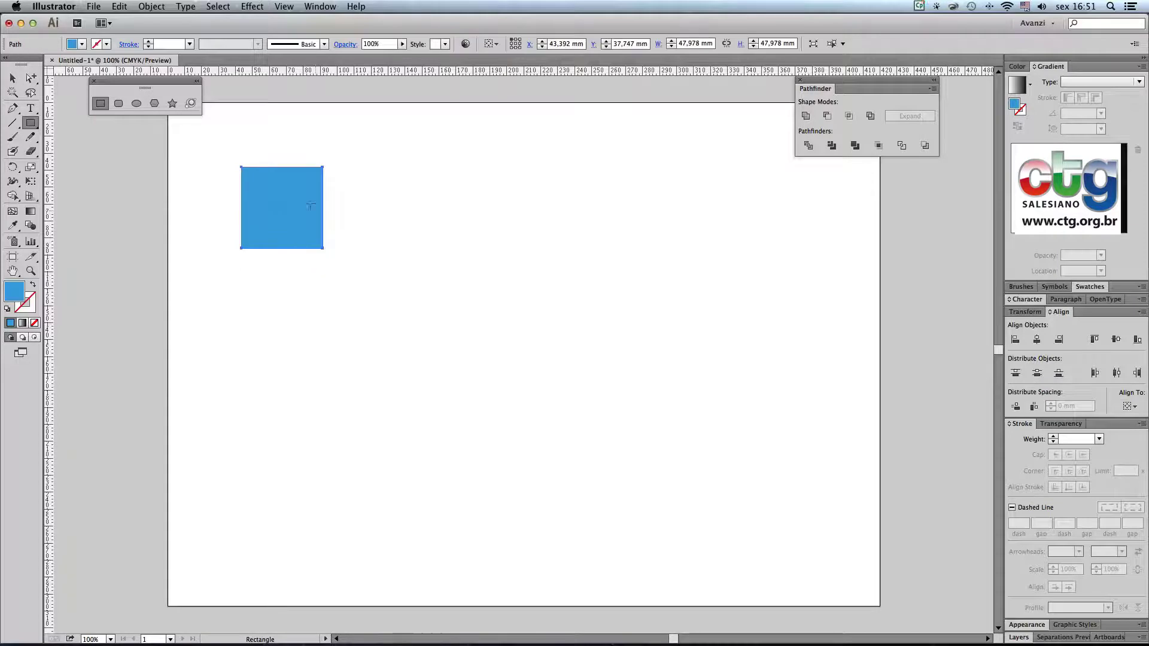
pyautogui.click(13, 77)
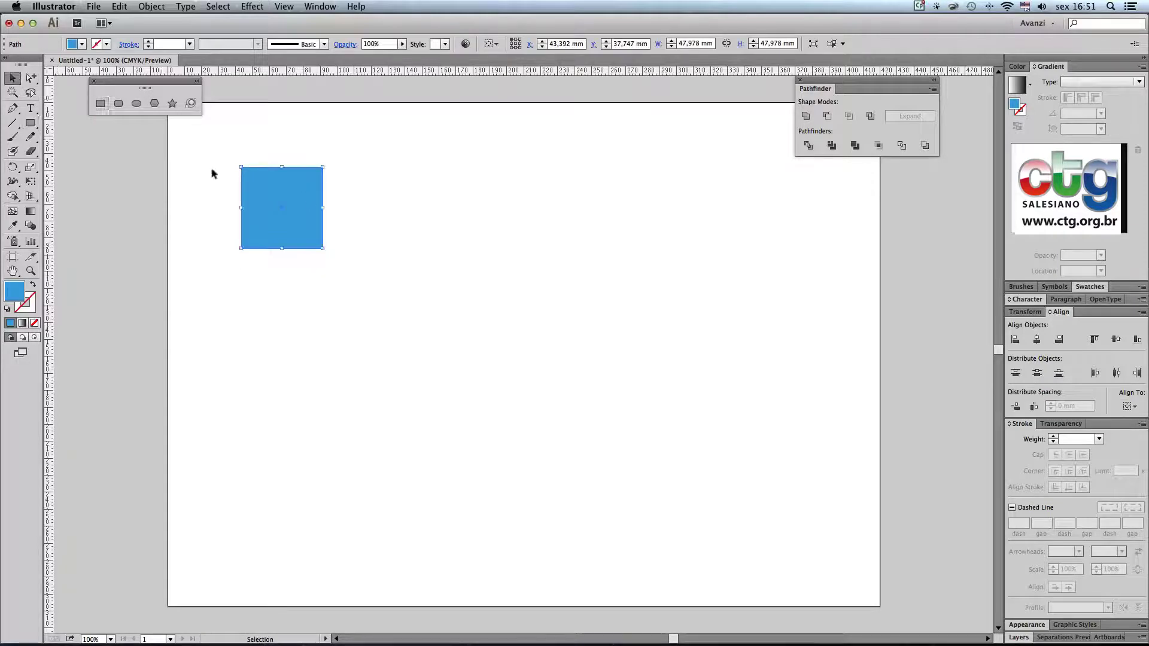
pyautogui.moveTo(317, 242); pyautogui.dragTo(247, 191)
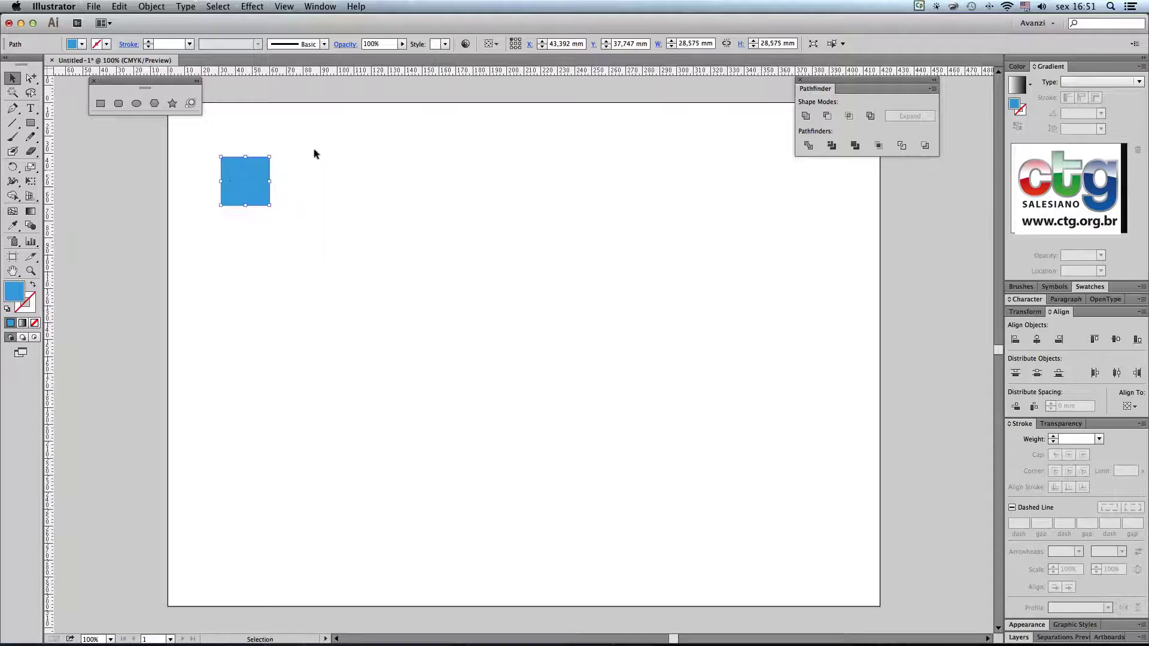
# Draw a circle about 31.8 mm wide over the square's lower-right corner and fill it with red
pyautogui.click(136, 102)
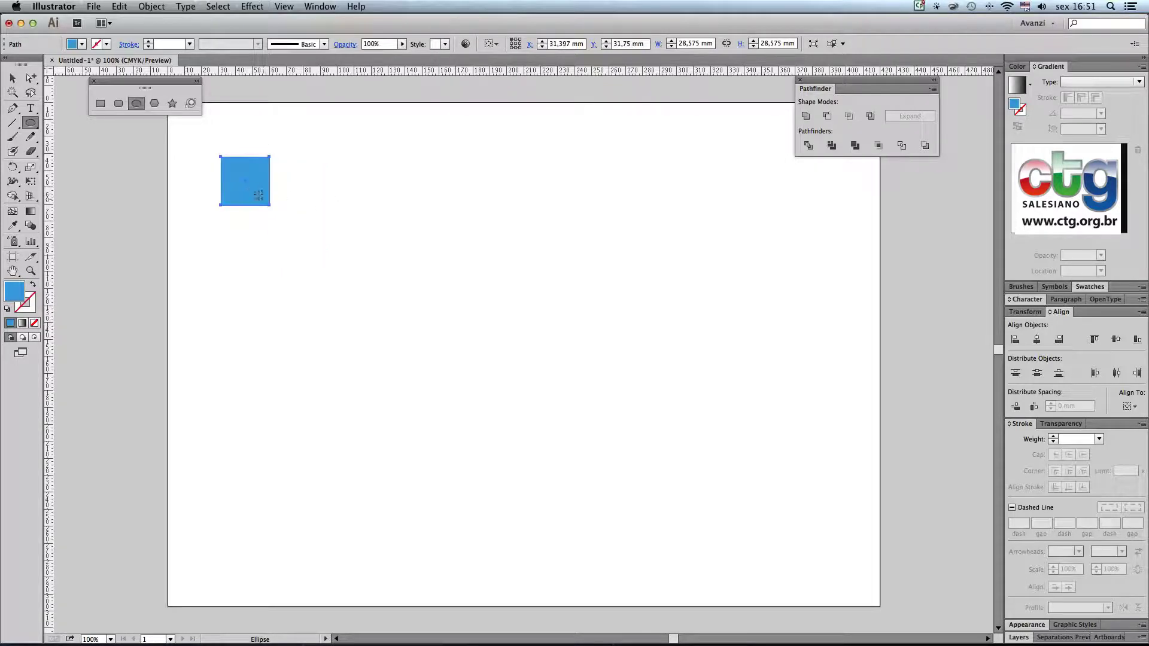
pyautogui.moveTo(258, 194); pyautogui.dragTo(274, 222)
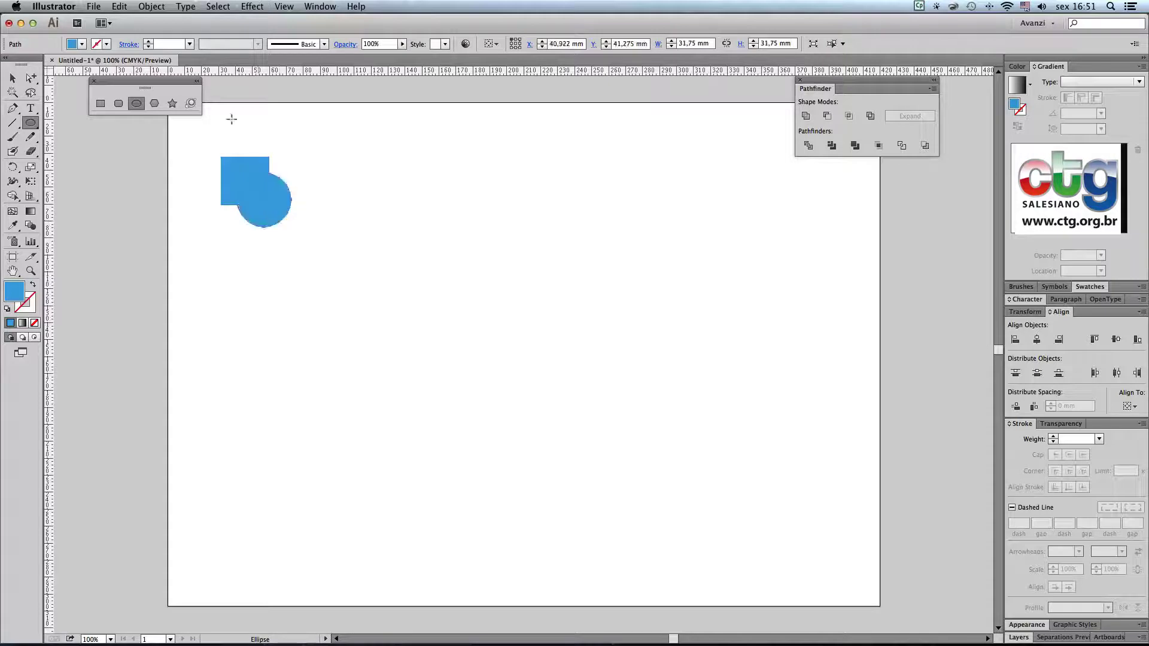
pyautogui.click(80, 41)
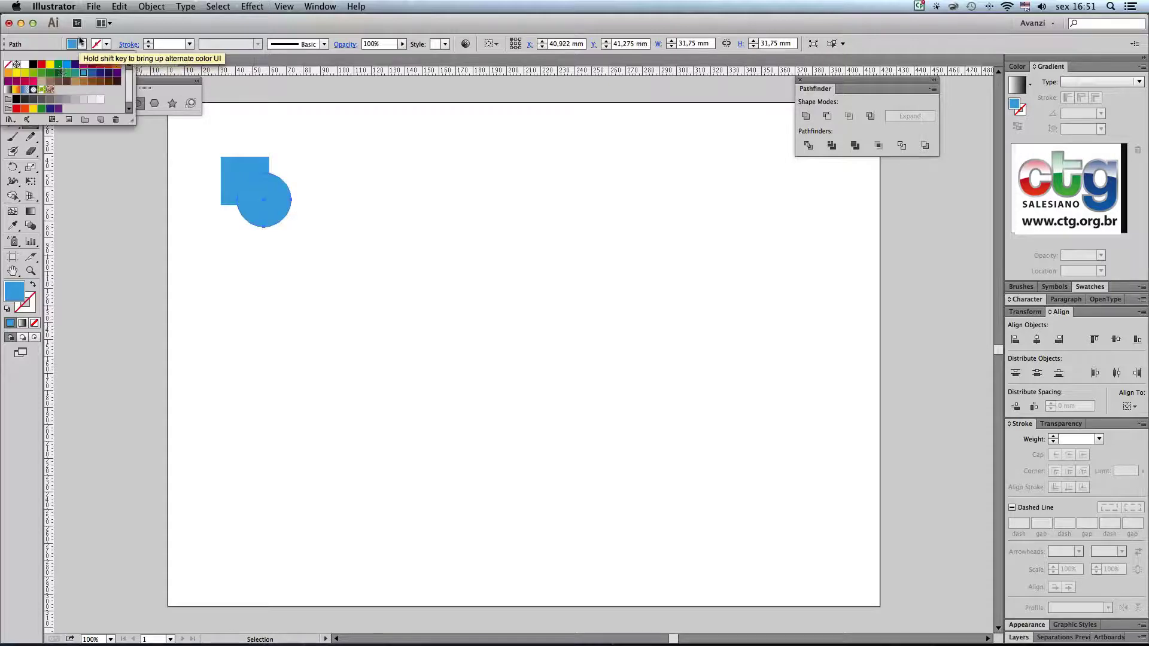
pyautogui.click(100, 64)
pyautogui.click(342, 128)
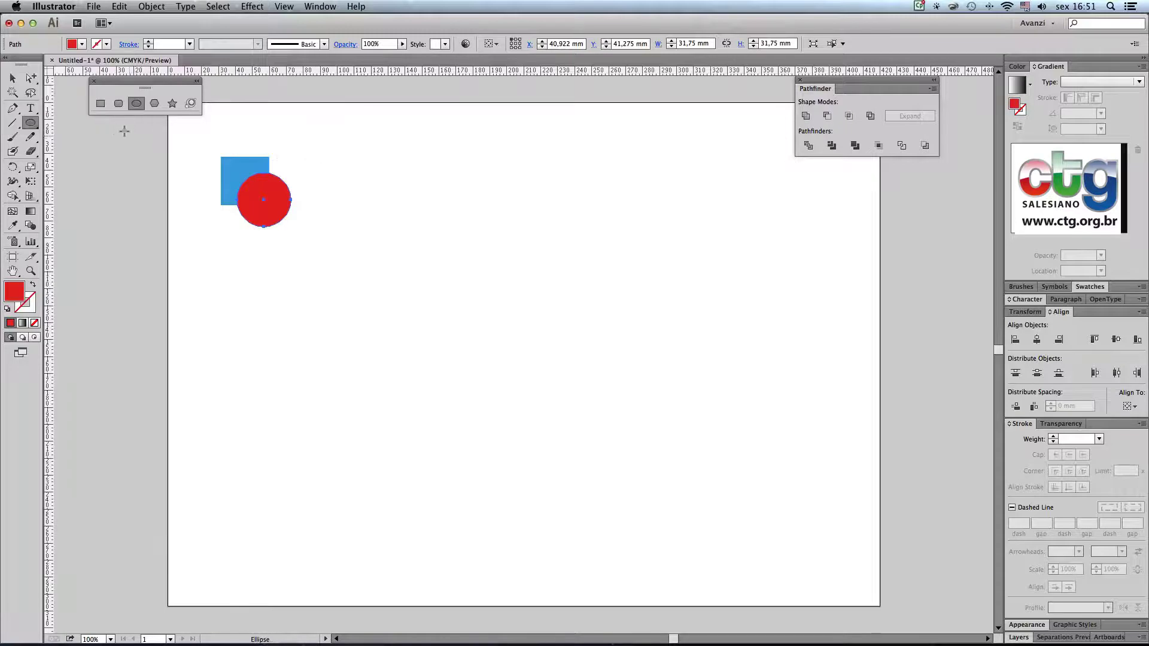
# Draw a five-pointed star about 42 mm wide over the square and circle and fill it with green
pyautogui.click(171, 103)
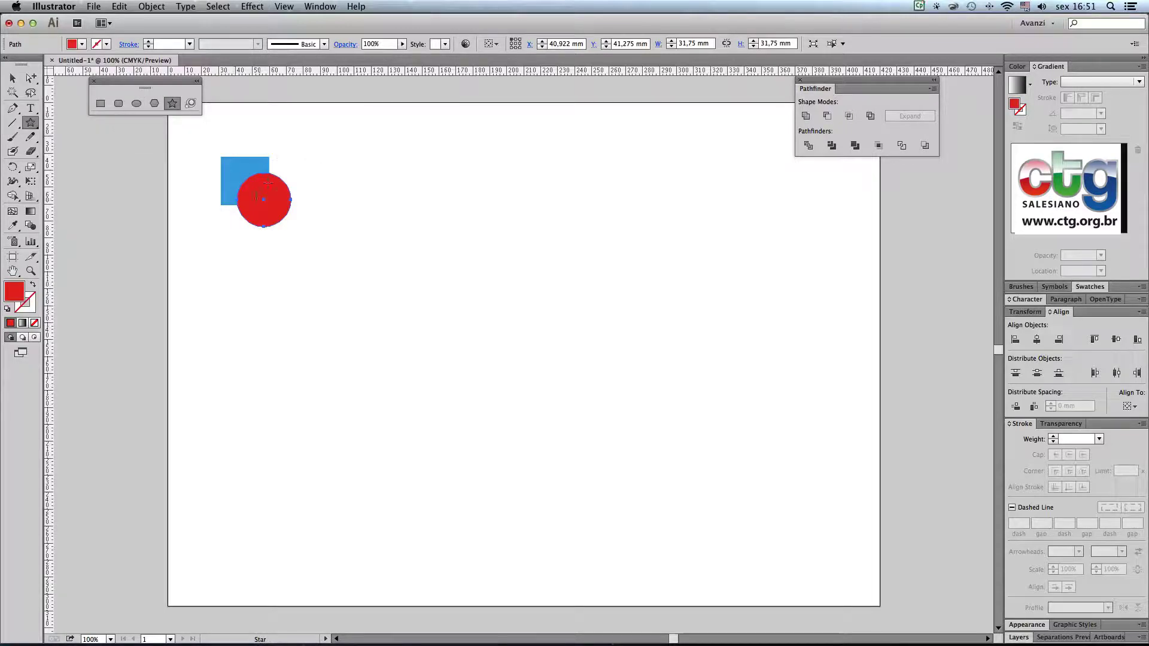
pyautogui.moveTo(273, 211); pyautogui.dragTo(284, 226)
pyautogui.hotkey('shift', 'Left')
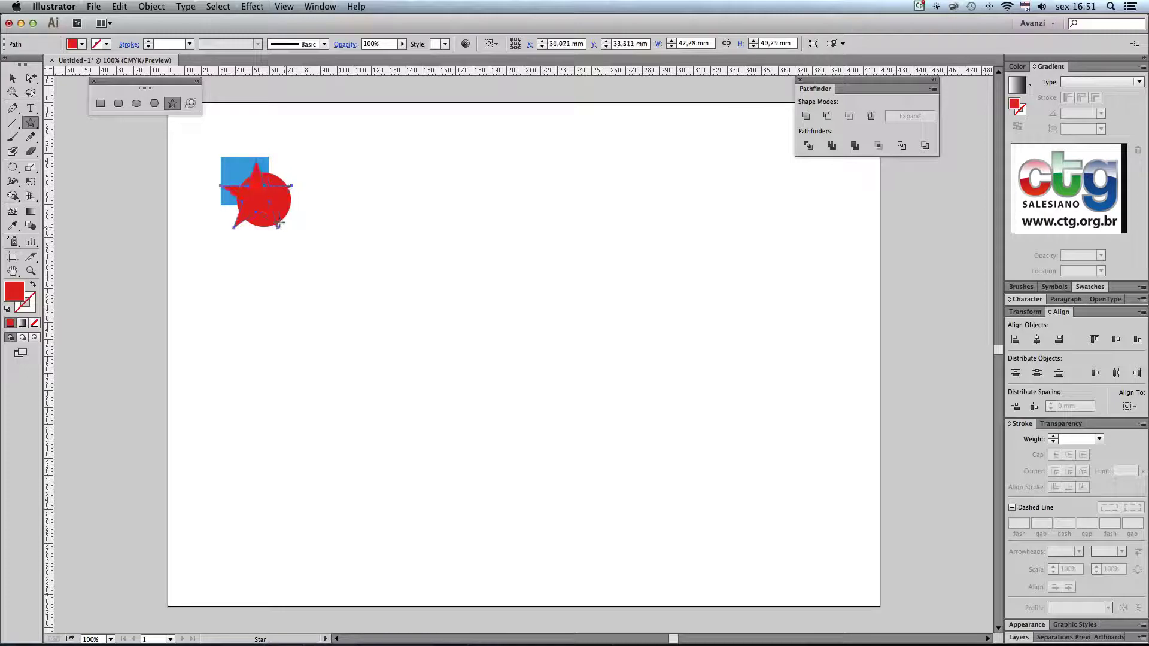
pyautogui.click(73, 44)
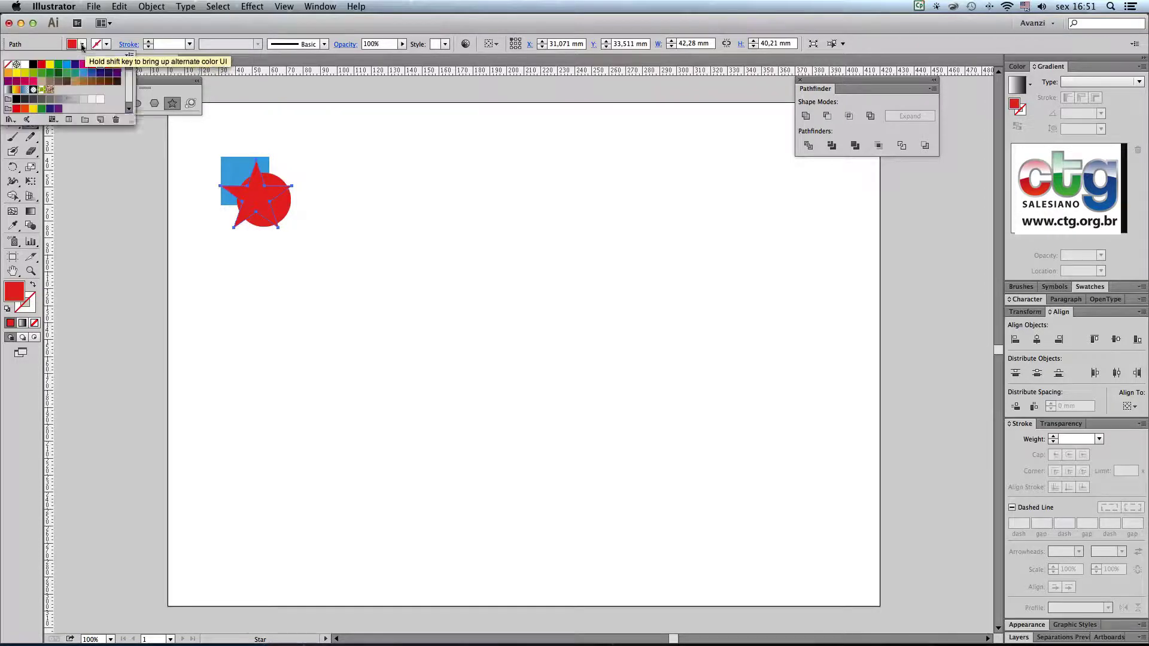
pyautogui.click(50, 72)
pyautogui.press('Escape')
pyautogui.press('v')
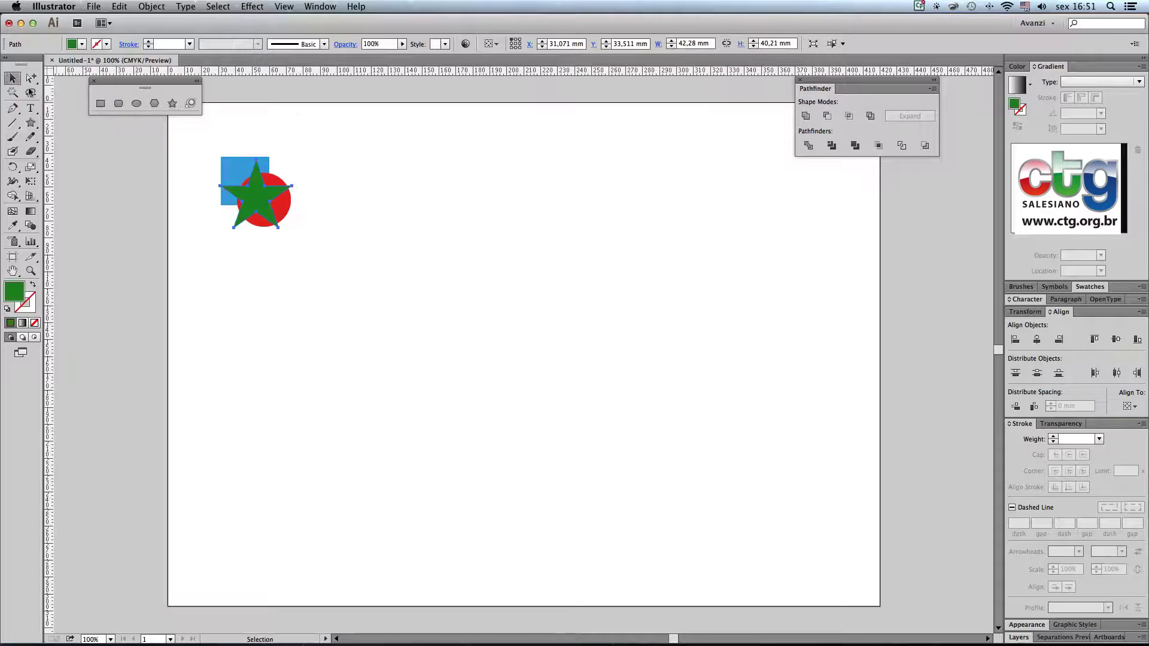
# Copy the square, circle and star sideways and repeat the copy to make a row of four evenly spaced sets
pyautogui.click(413, 202)
pyautogui.moveTo(204, 144); pyautogui.dragTo(331, 230)
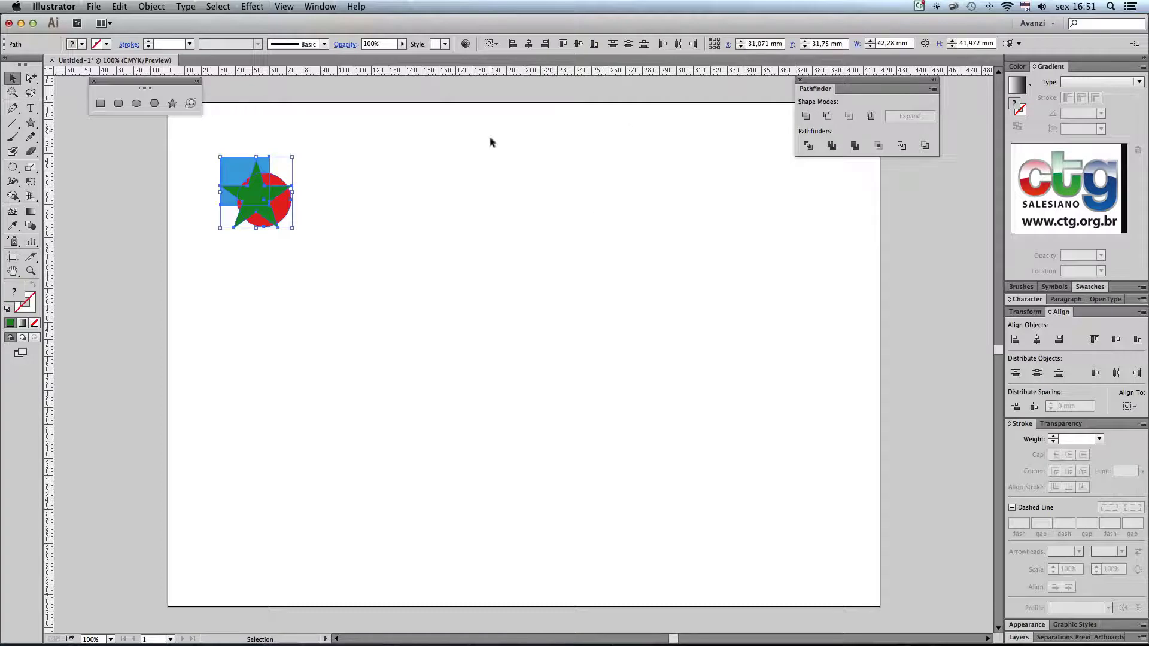
pyautogui.moveTo(255, 196); pyautogui.dragTo(350, 191)
pyautogui.press('super+d')
pyautogui.press('super+d')
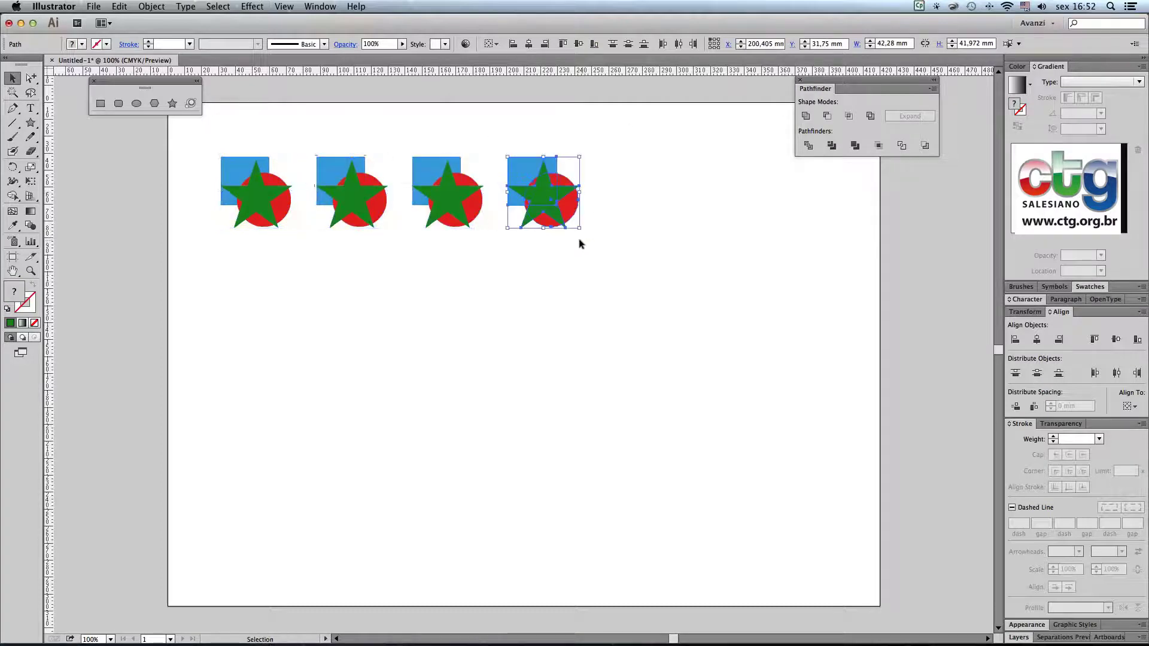
# Duplicate the row of four sets below it, and copy its last two sets sideways to extend the second row to six
pyautogui.moveTo(205, 128); pyautogui.dragTo(605, 280)
pyautogui.moveTo(541, 209); pyautogui.dragTo(540, 328)
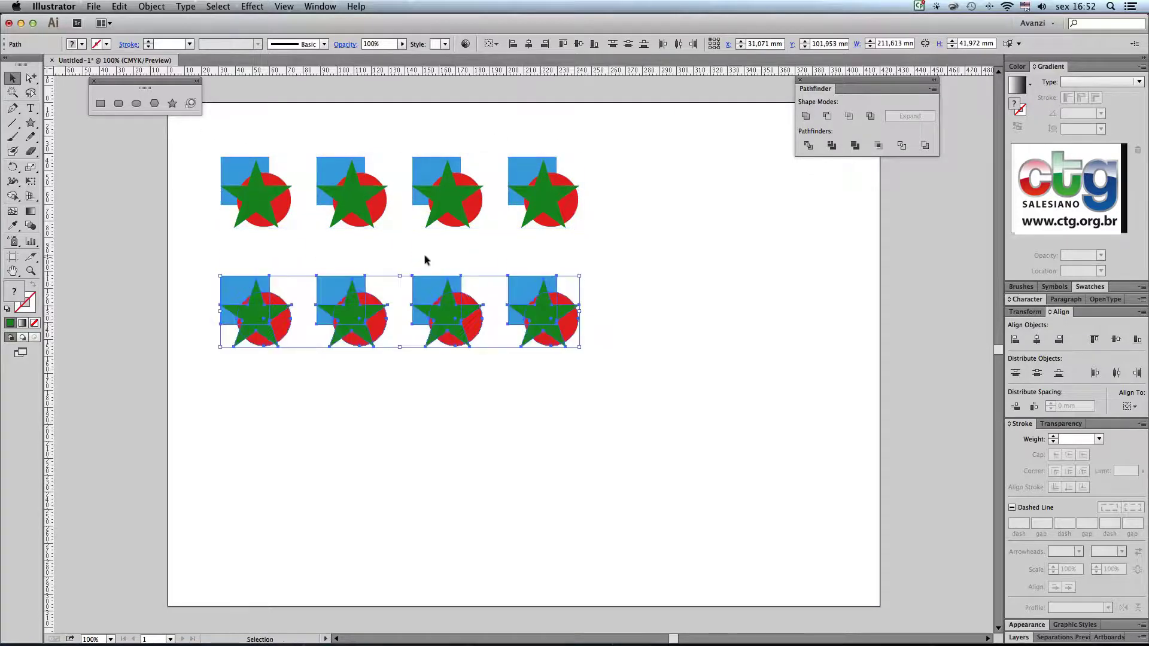
pyautogui.moveTo(410, 253); pyautogui.dragTo(597, 362)
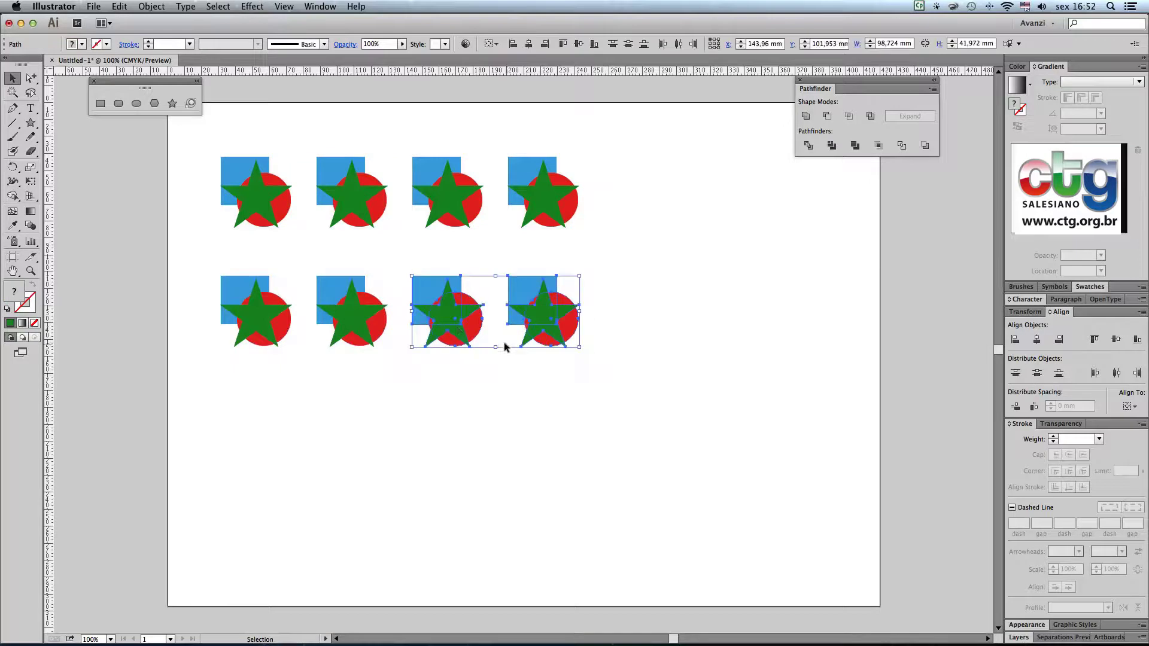
pyautogui.moveTo(444, 323); pyautogui.dragTo(636, 325)
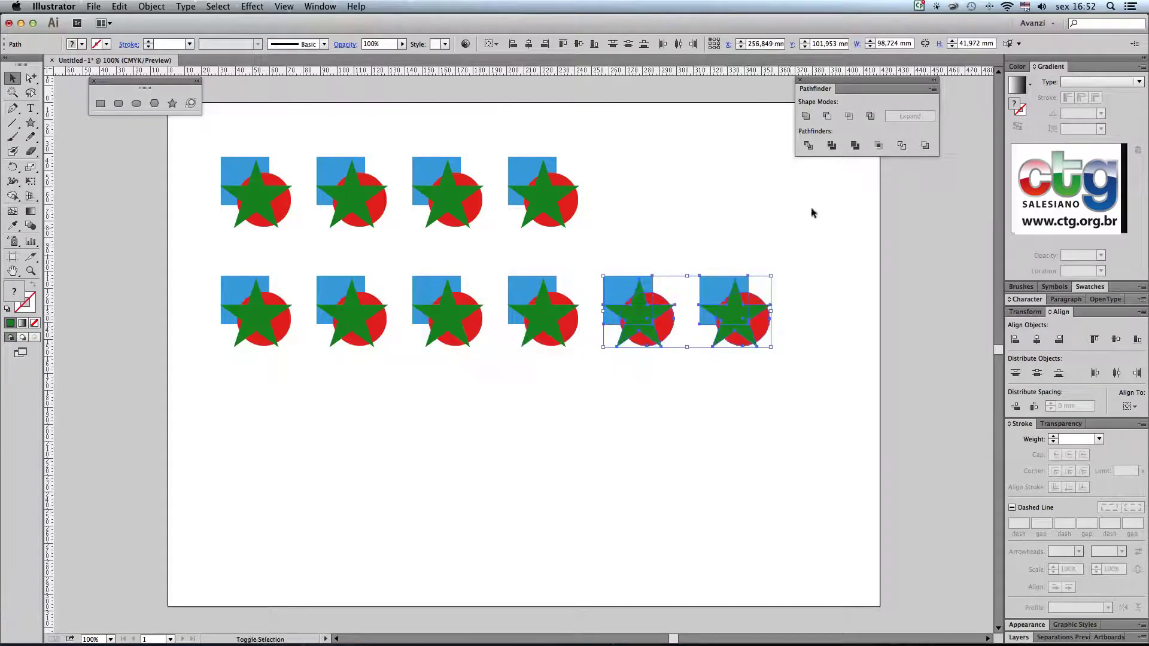
pyautogui.click(450, 373)
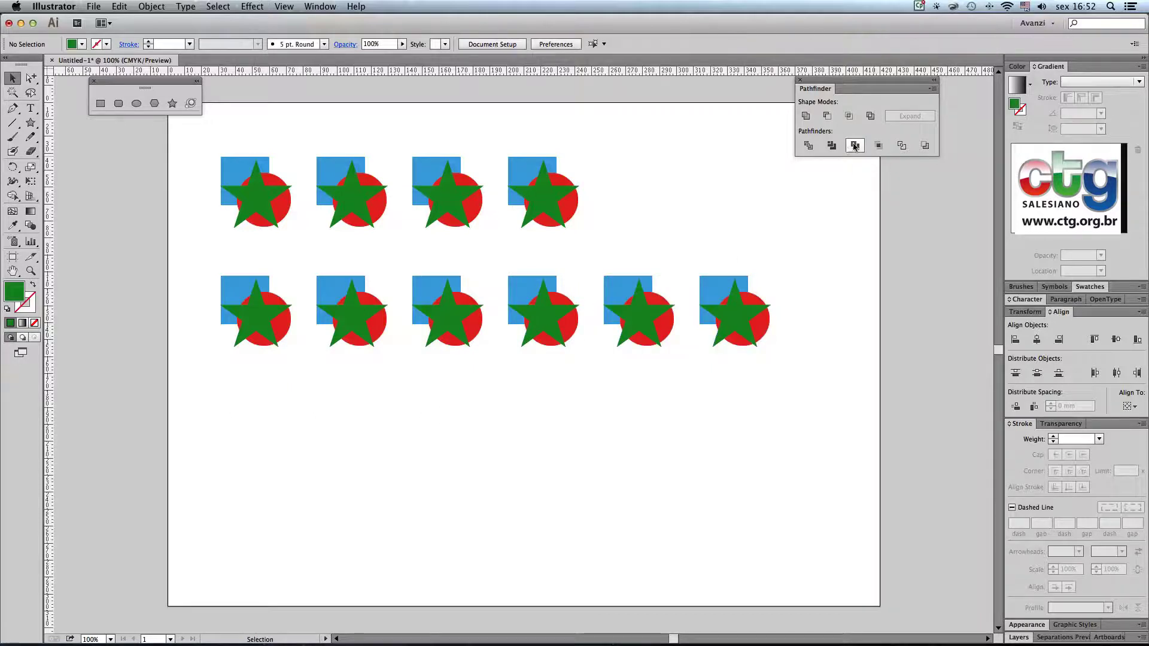
# Duplicate the third set of the second row twice straight down, evenly spaced beneath it
pyautogui.moveTo(420, 264); pyautogui.dragTo(469, 374)
pyautogui.moveTo(449, 321); pyautogui.dragTo(448, 406)
pyautogui.hotkey('ctrl', 'd')
pyautogui.click(529, 435)
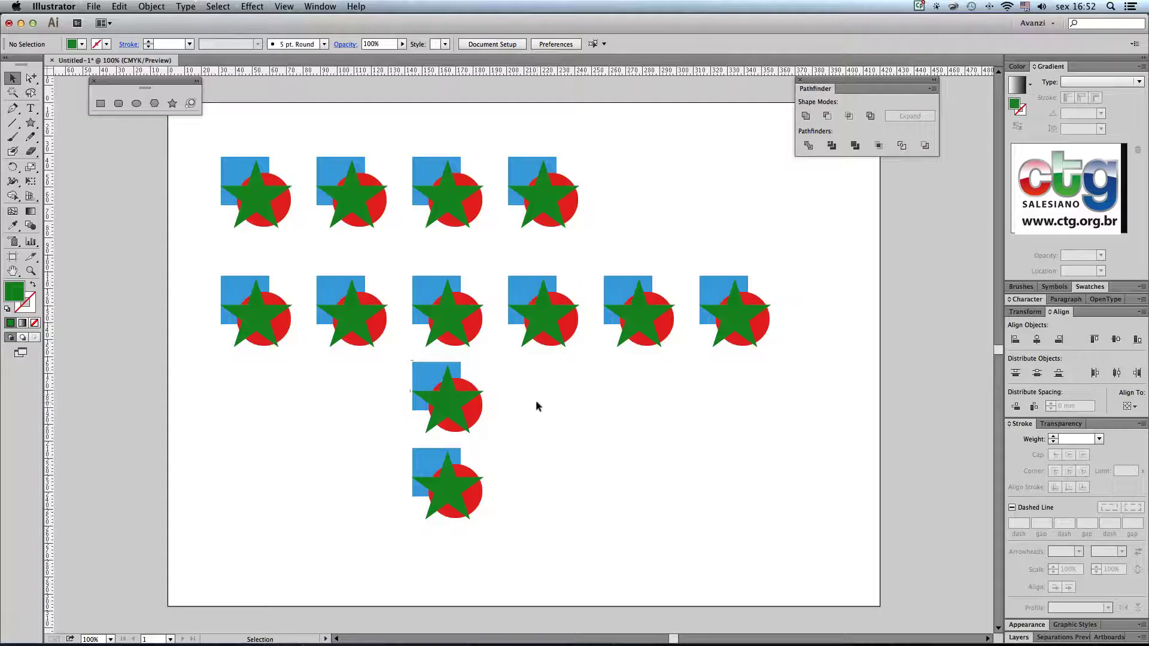
# Fill all three shapes of the upper copy below the second row with the same green
pyautogui.moveTo(390, 383); pyautogui.dragTo(489, 413)
pyautogui.click(83, 44)
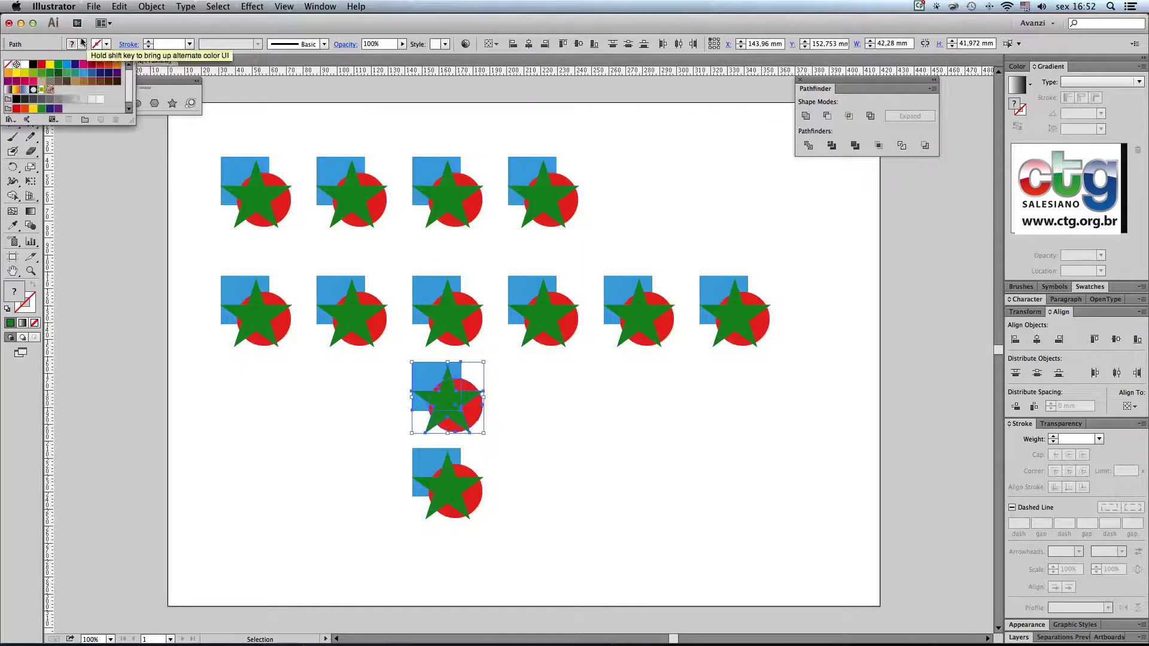
pyautogui.click(49, 72)
pyautogui.click(558, 462)
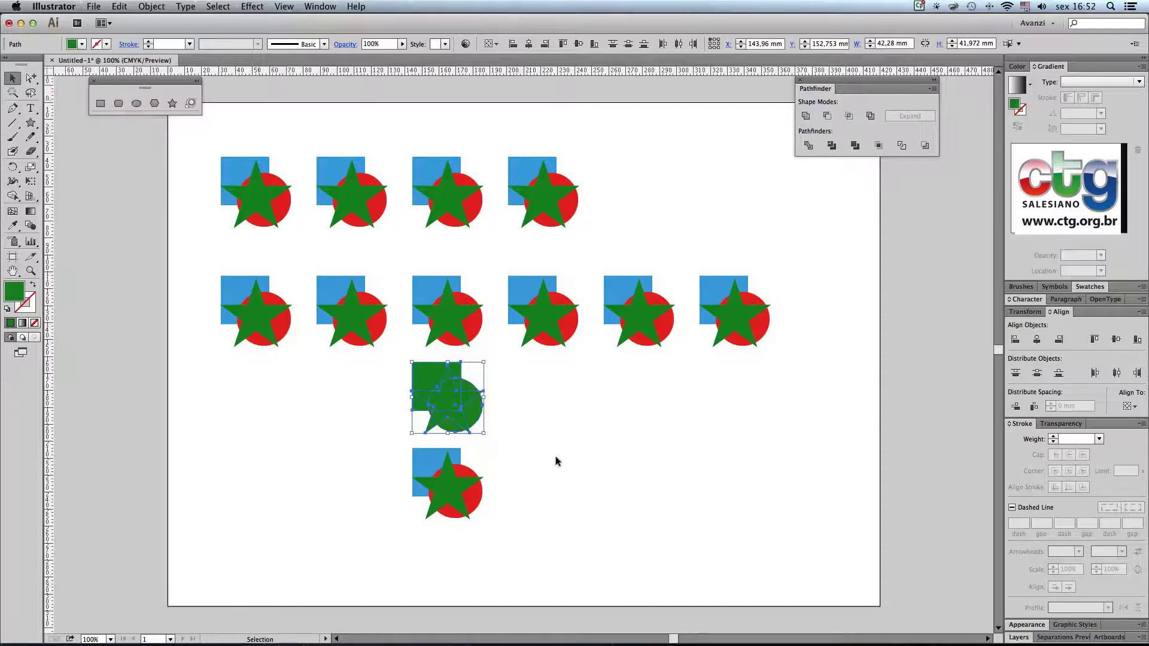
# Fill the circle and star of the lowest copy with green, leaving its square blue
pyautogui.click(450, 491)
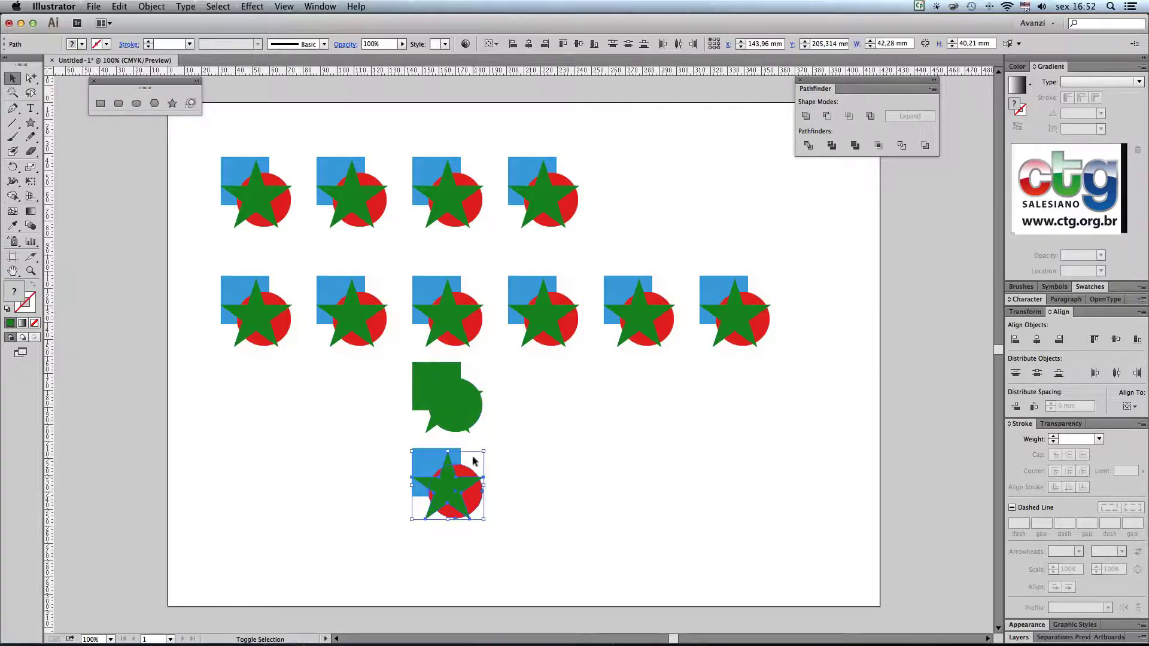
pyautogui.click(82, 45)
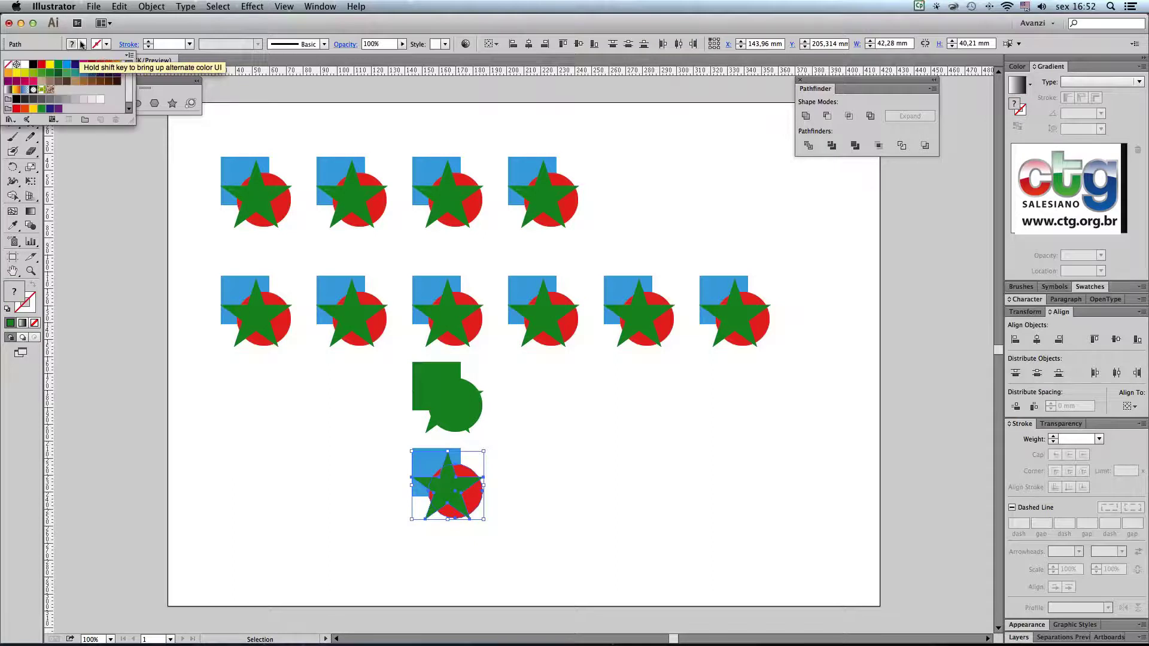
pyautogui.click(49, 73)
pyautogui.click(520, 422)
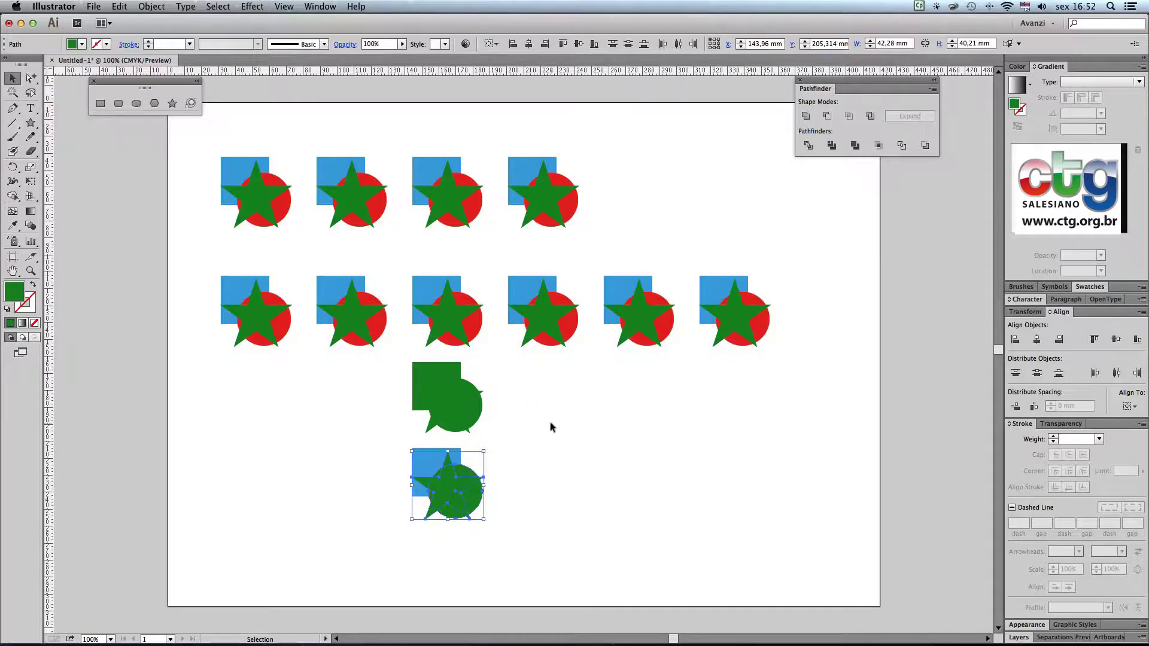
pyautogui.click(550, 423)
# Copy the first set of the top row straight up, so that it partly overlaps the artboard's top edge
pyautogui.moveTo(556, 385)
pyautogui.mouseDown()
pyautogui.moveTo(572, 397)
pyautogui.moveTo(570, 380)
pyautogui.mouseUp()
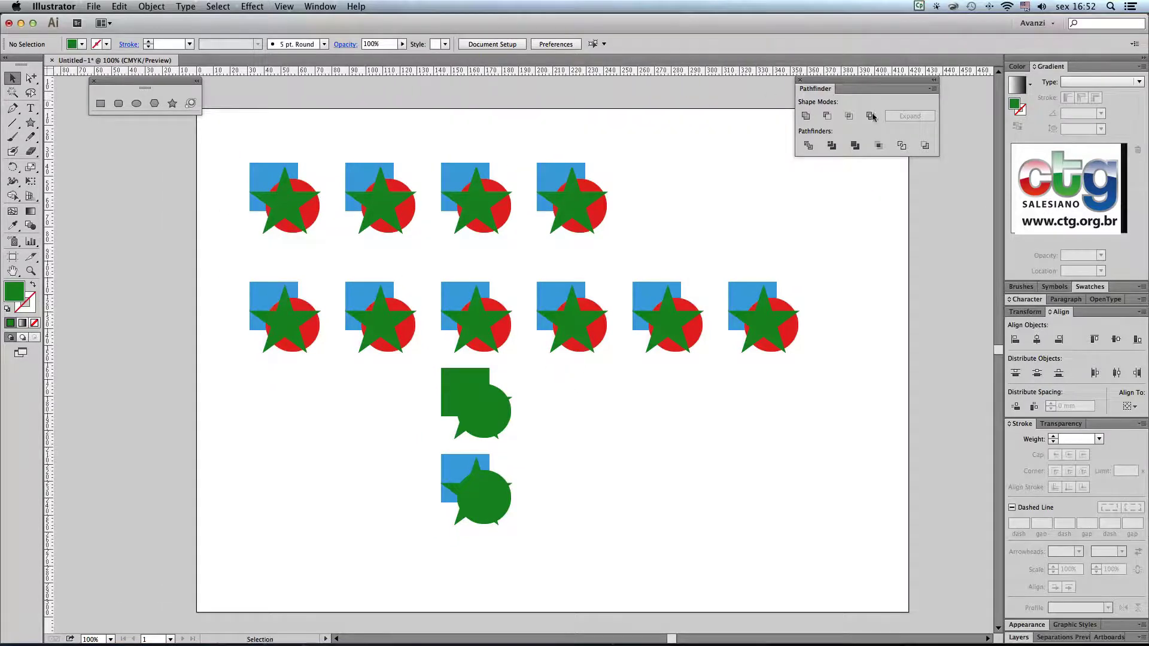
pyautogui.press('space')
pyautogui.moveTo(335, 170); pyautogui.dragTo(405, 268)
pyautogui.hotkey('ctrl', 'space')
pyautogui.moveTo(244, 102); pyautogui.dragTo(764, 308)
pyautogui.keyDown('shift'); pyautogui.click(317, 350); pyautogui.keyUp('shift')
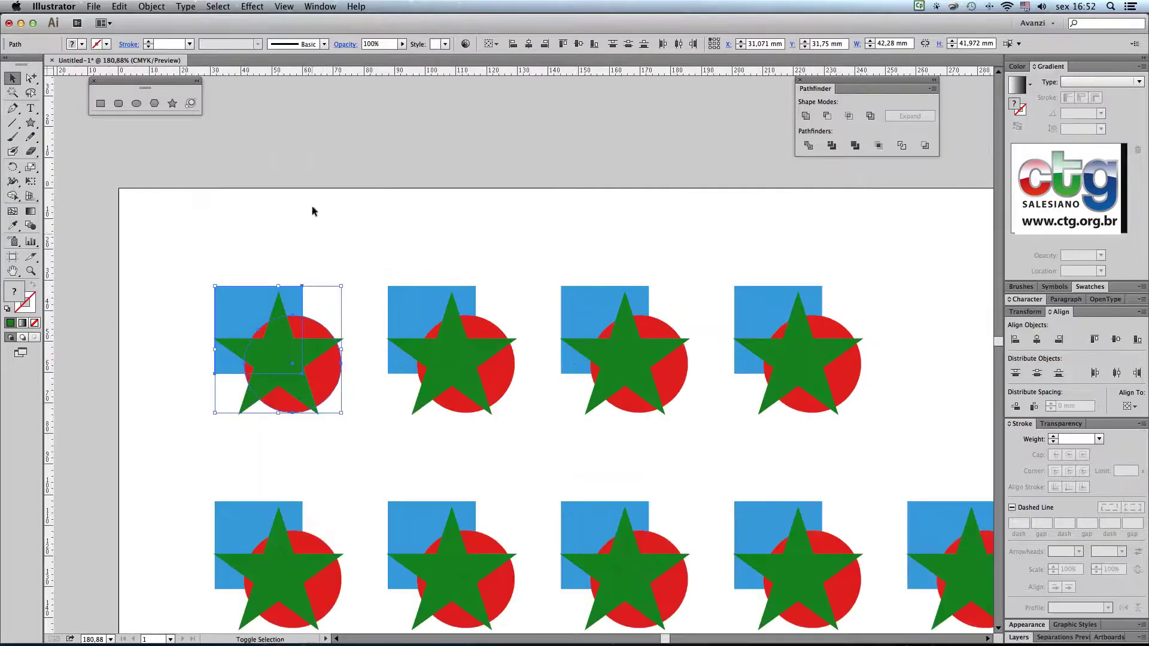
pyautogui.moveTo(210, 267); pyautogui.dragTo(312, 191)
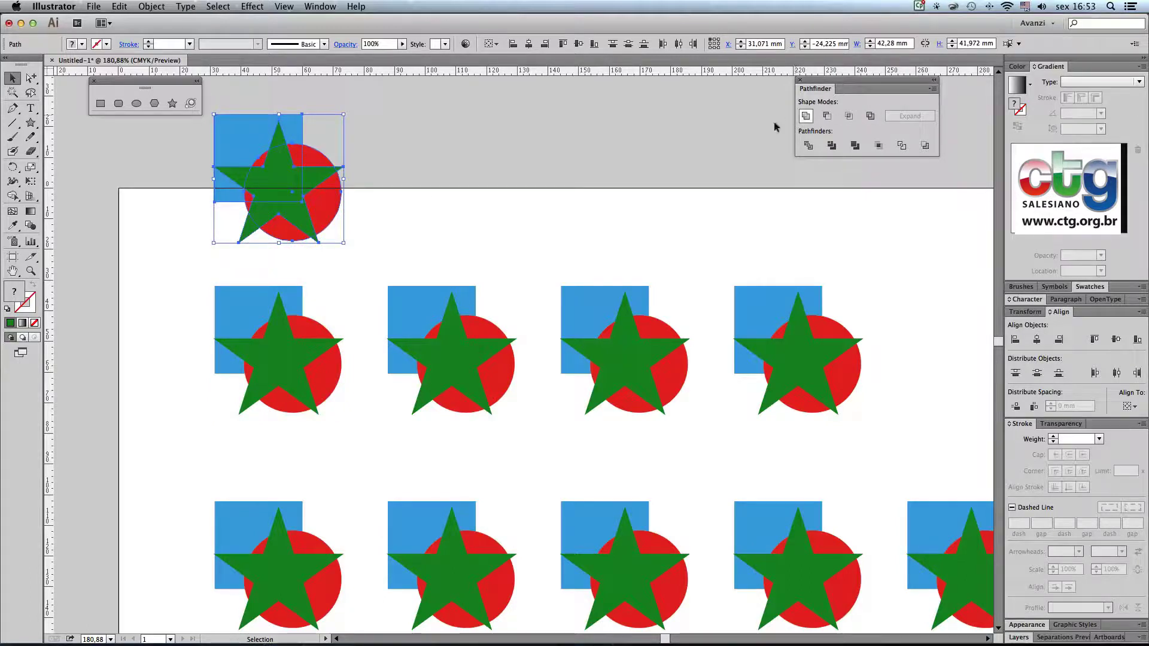
pyautogui.click(562, 224)
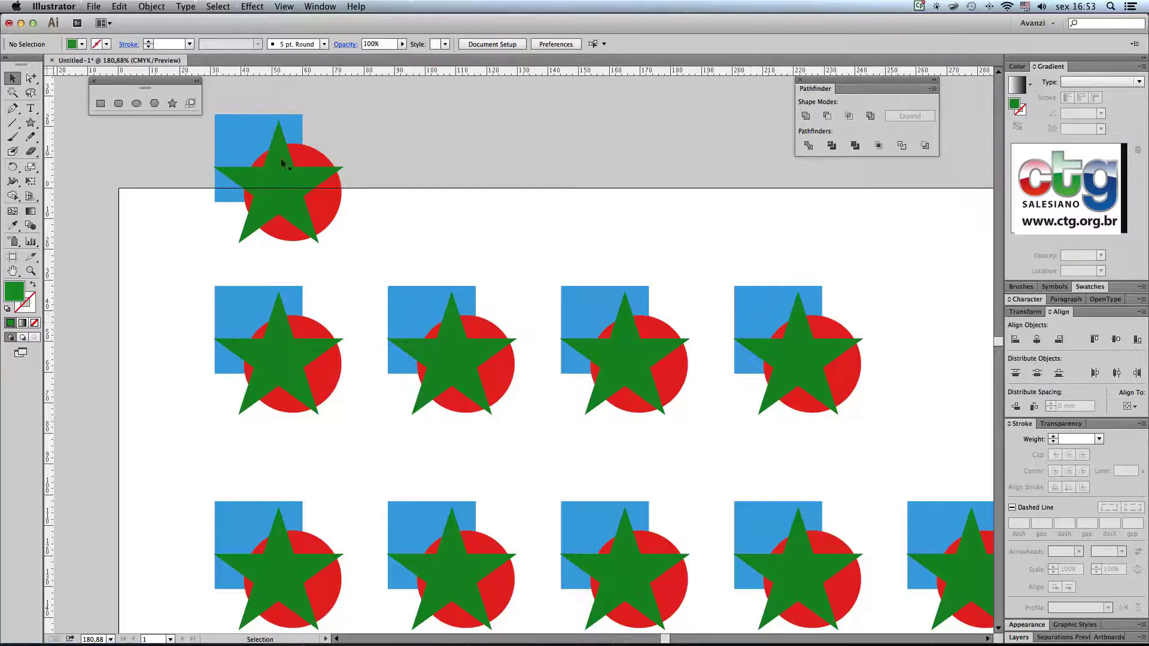
# Unite the square, circle and star of the top row's first set into one shape with Pathfinder
pyautogui.moveTo(210, 269); pyautogui.dragTo(323, 434)
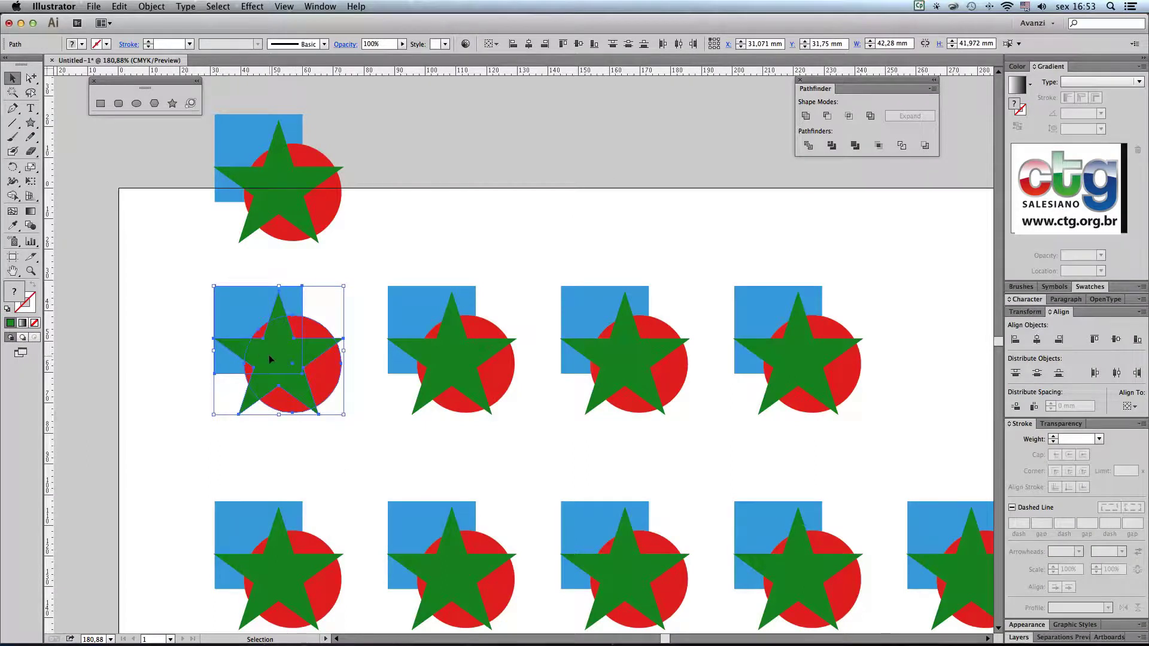
pyautogui.click(805, 115)
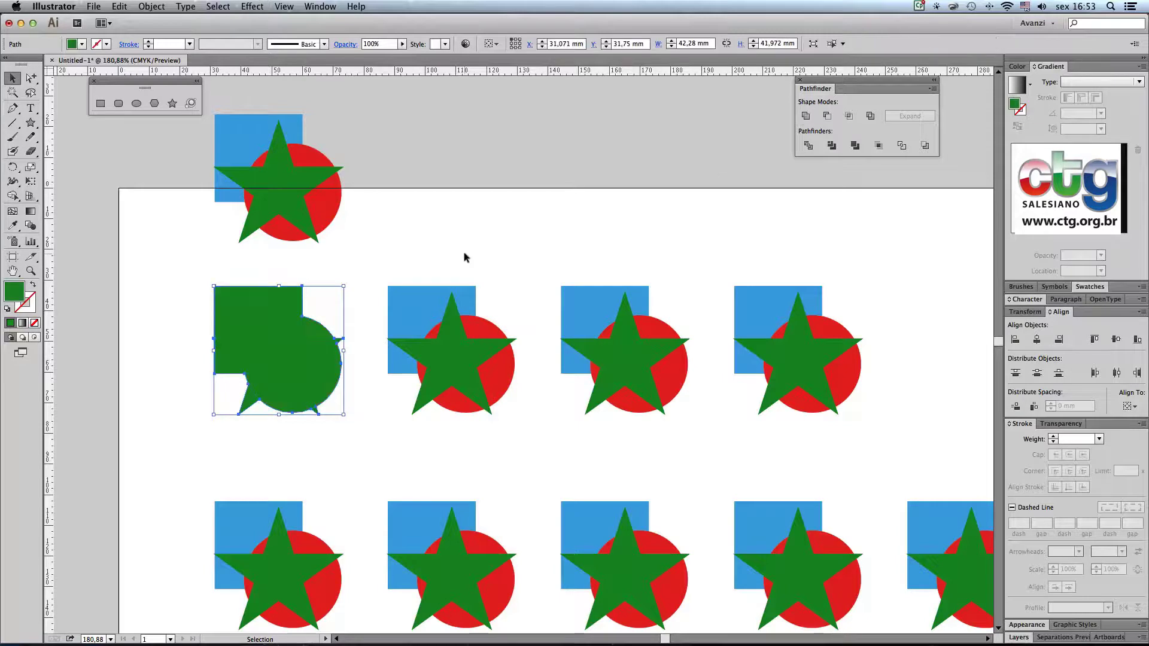
pyautogui.click(465, 258)
# Give the united shape of the top row's first set a black stroke with a weight of 3 pt
pyautogui.click(339, 351)
pyautogui.click(107, 44)
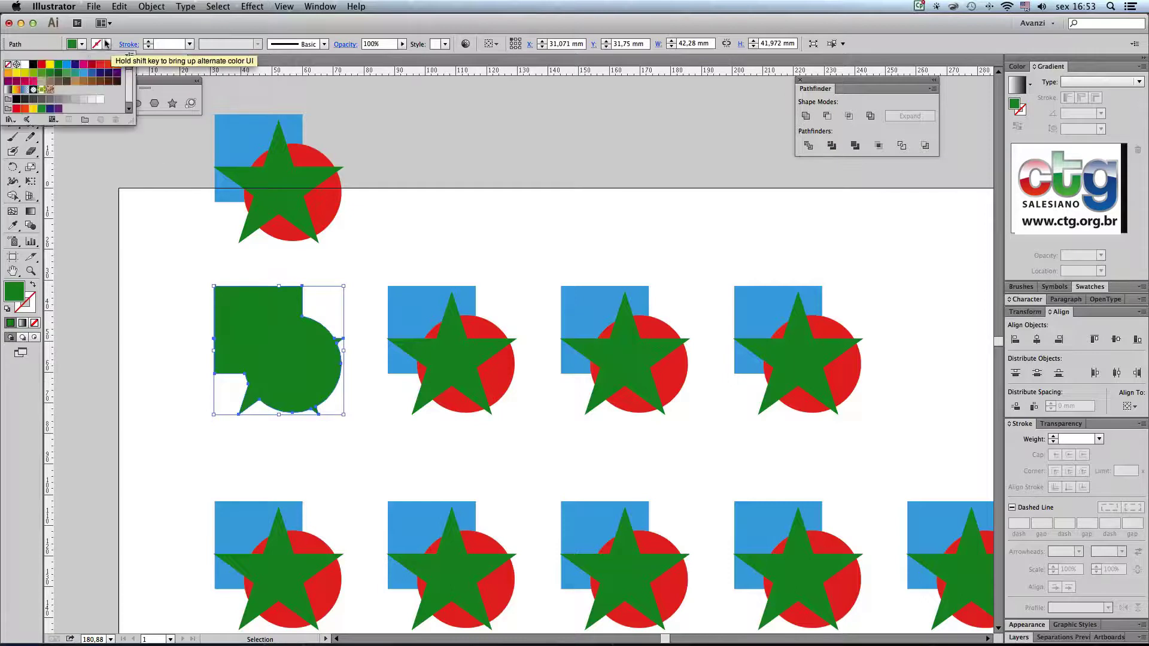
pyautogui.click(16, 100)
pyautogui.click(378, 247)
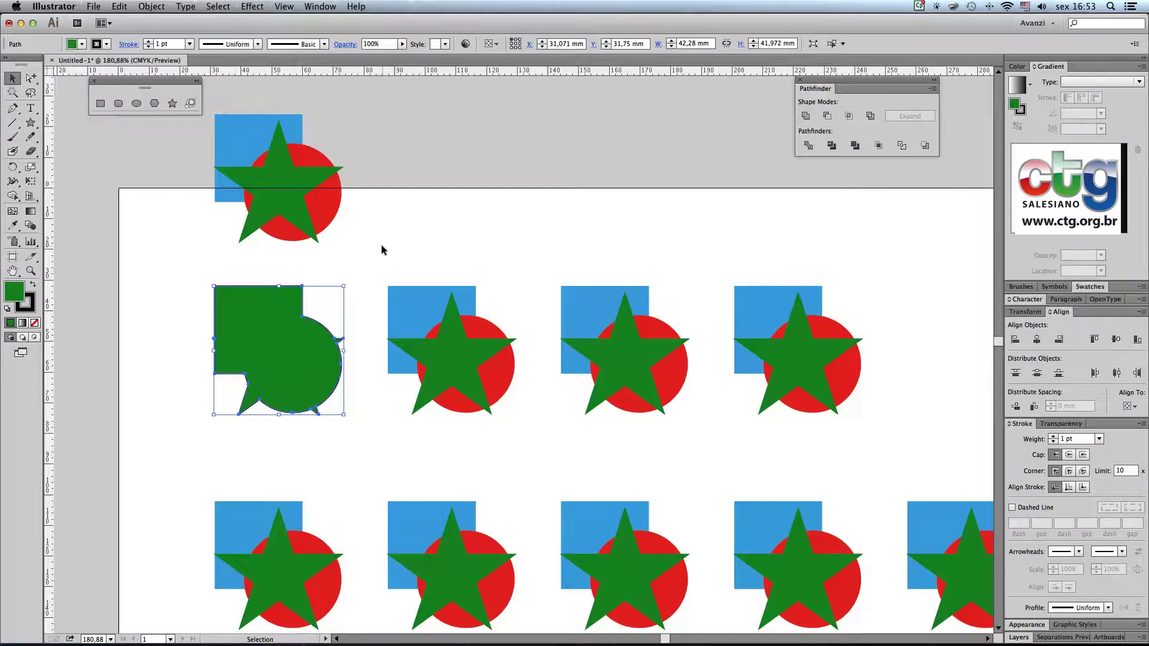
pyautogui.click(190, 44)
pyautogui.click(203, 123)
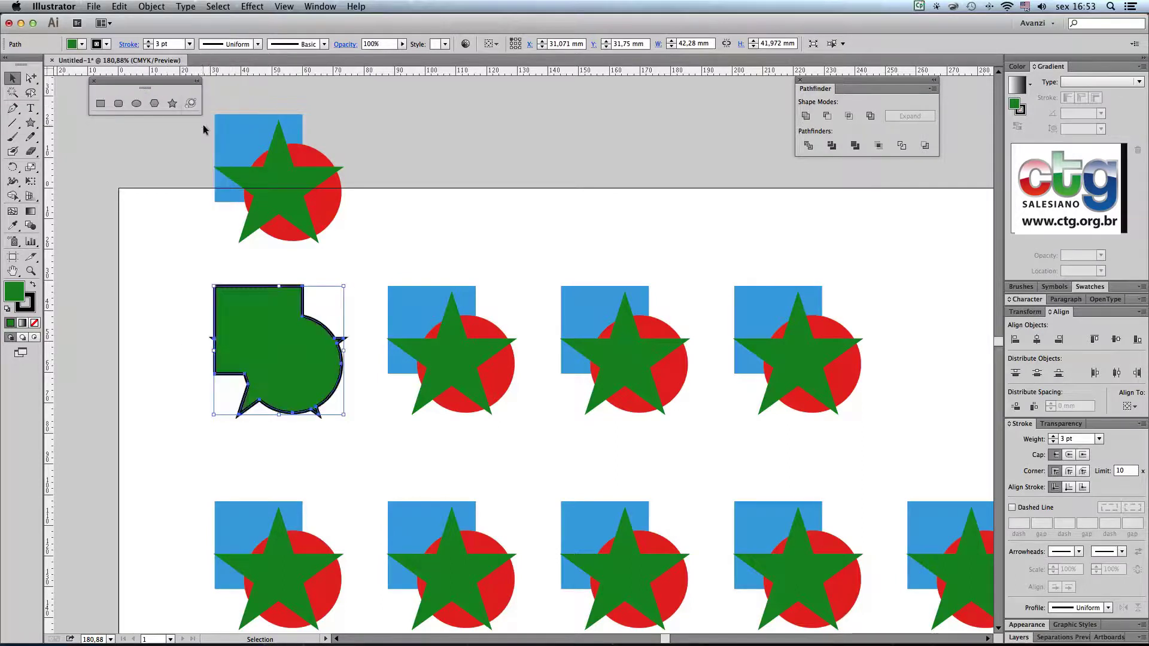
pyautogui.click(453, 239)
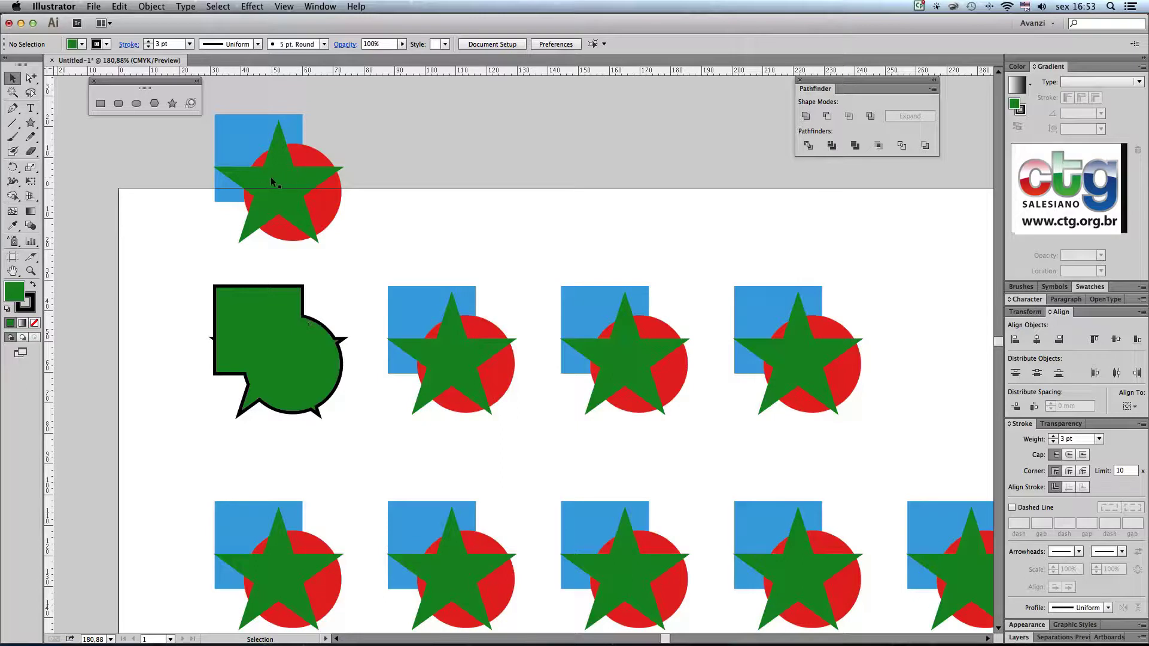
# Subtract the circle and star from the square of the top row's second set with Pathfinder's Minus Front
pyautogui.moveTo(419, 261); pyautogui.dragTo(489, 421)
pyautogui.scroll(1, 489, 423)
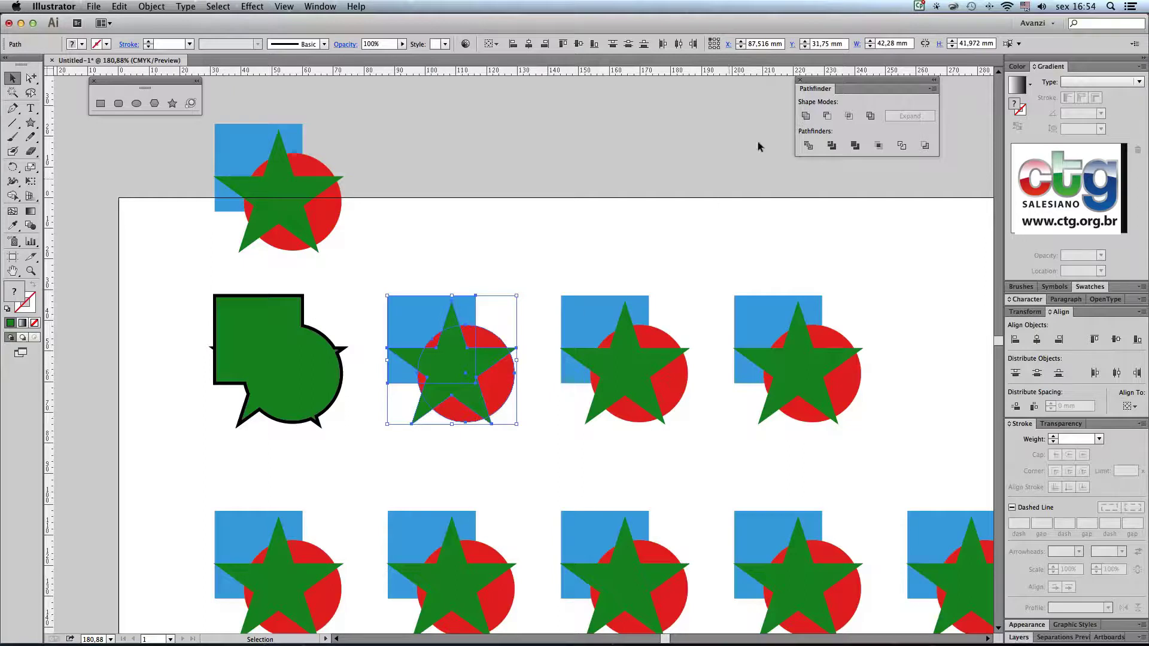
pyautogui.click(826, 116)
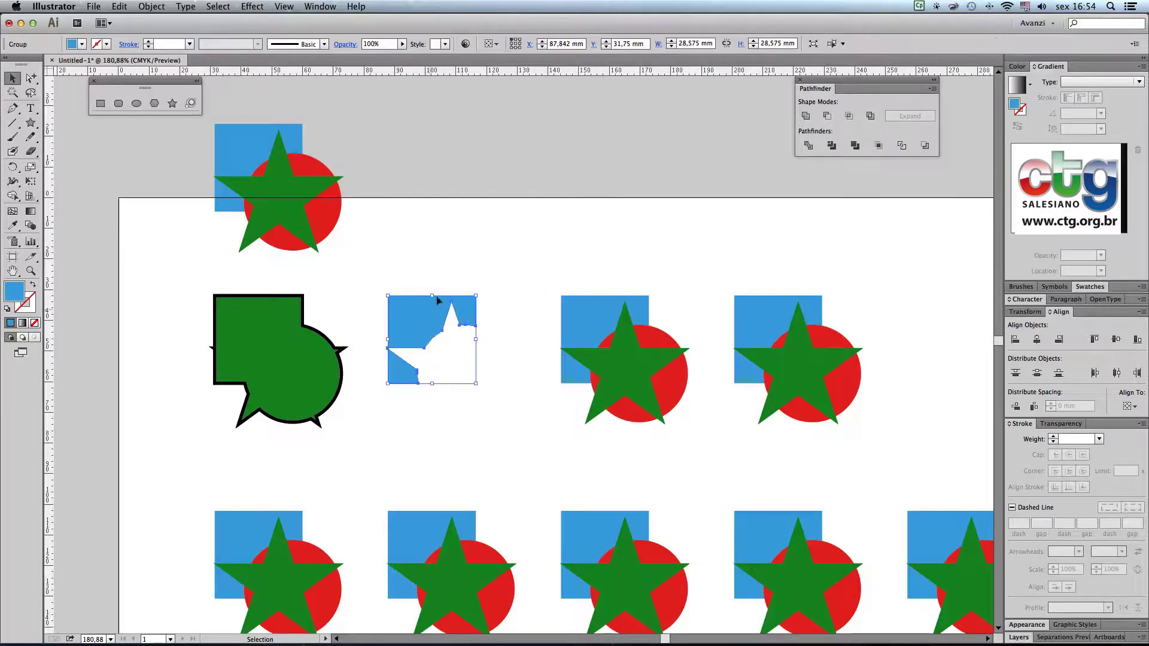
pyautogui.click(459, 256)
pyautogui.click(424, 321)
pyautogui.click(481, 304)
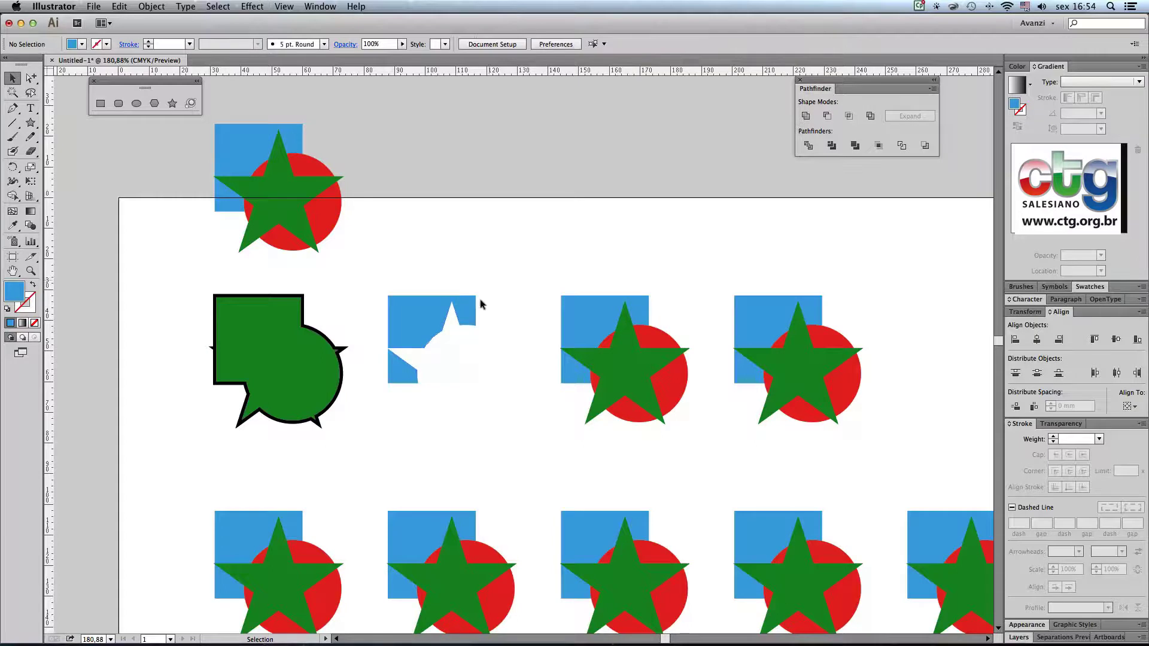
# Intersect the three shapes of the top row's third set with Pathfinder and check the resulting paths in Outline view
pyautogui.hscroll(2, 562, 270)
pyautogui.scroll(-1, 563, 270)
pyautogui.moveTo(512, 252); pyautogui.dragTo(659, 423)
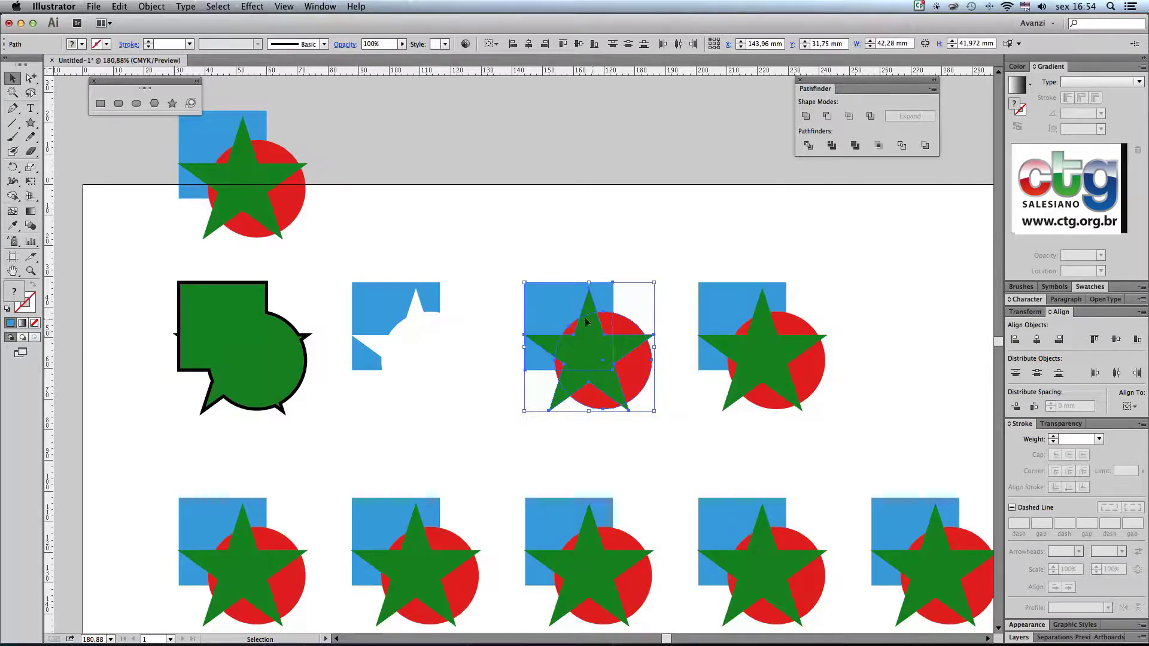
pyautogui.click(849, 116)
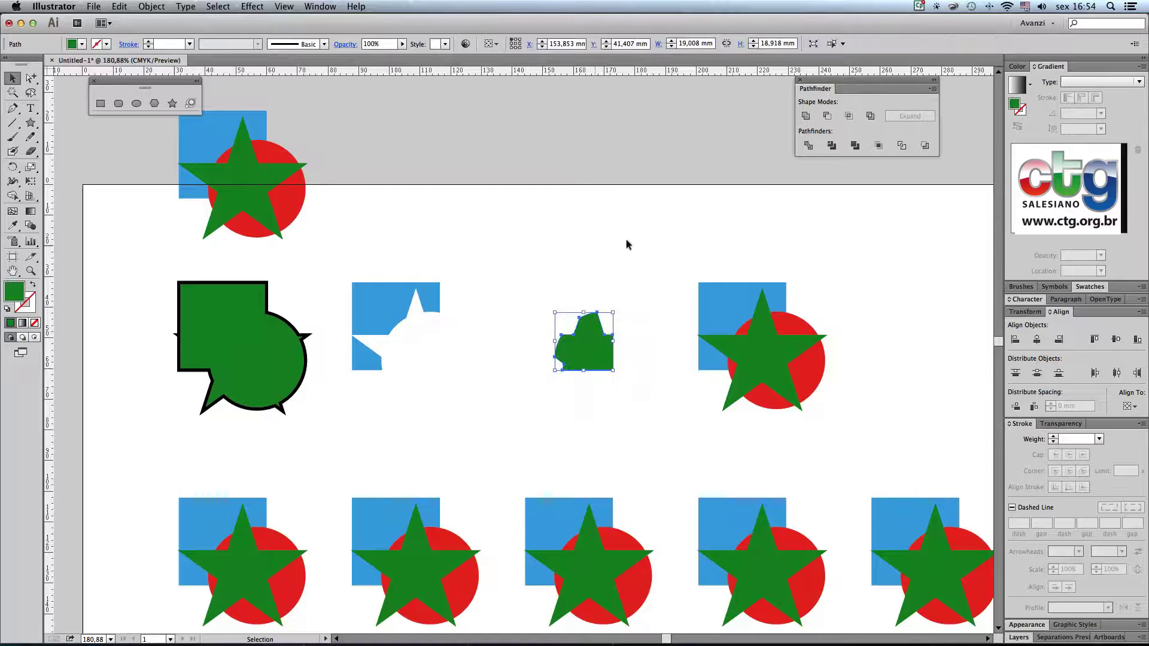
pyautogui.click(583, 247)
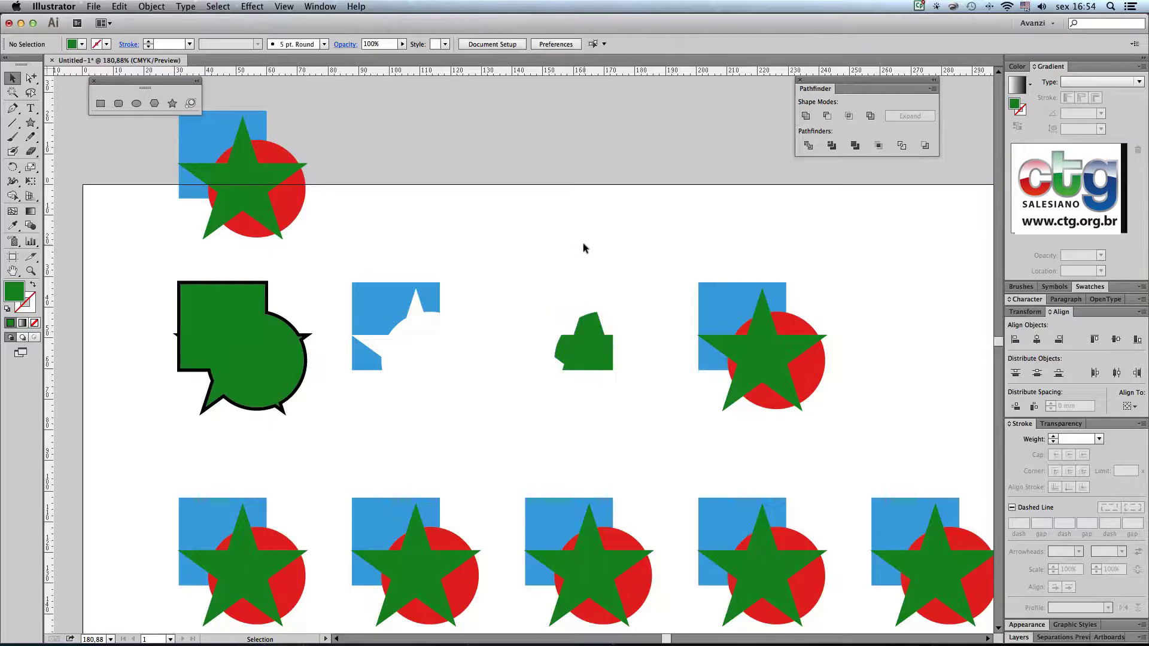
pyautogui.click(284, 6)
pyautogui.click(292, 22)
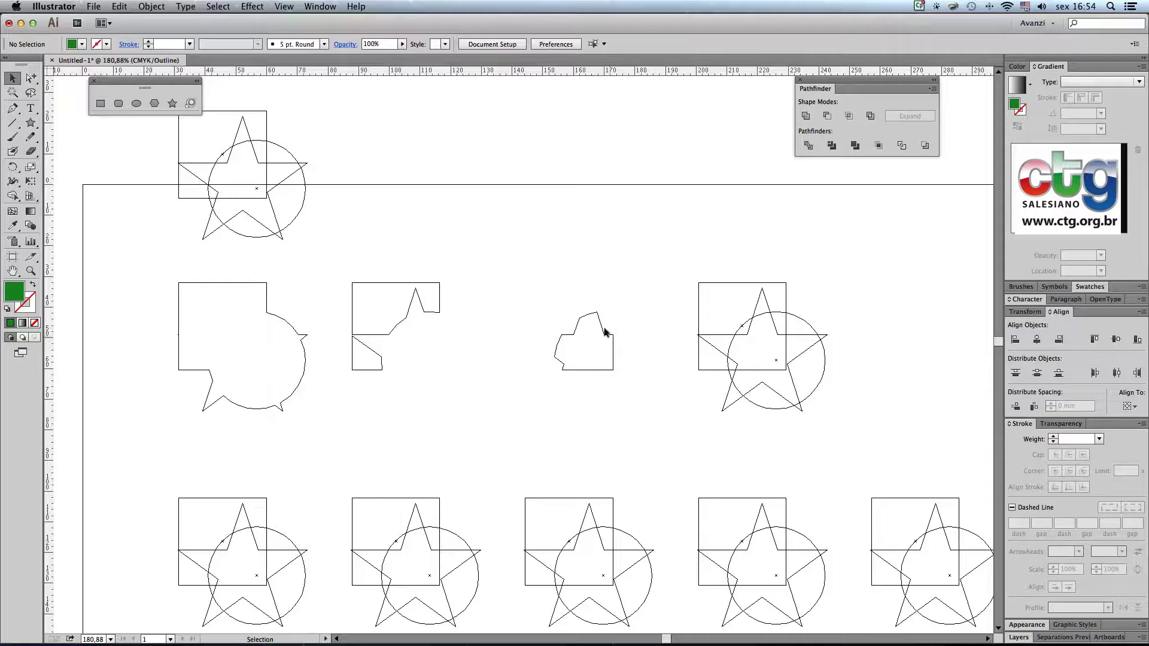
pyautogui.press('super')
pyautogui.press('super+y')
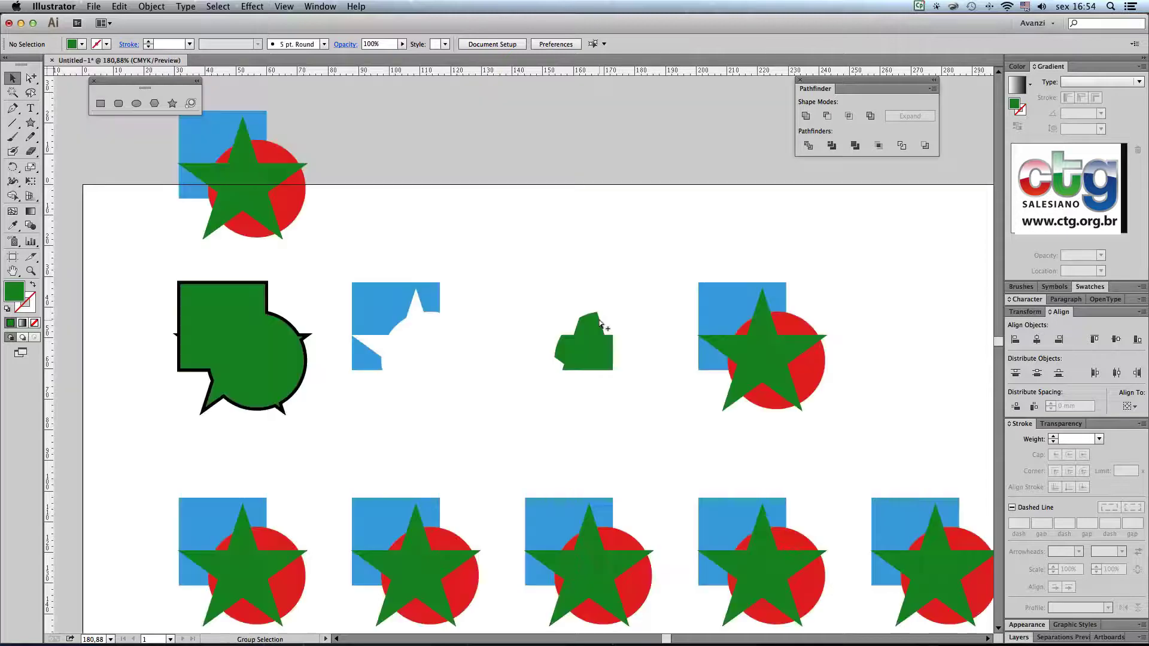
# Apply Pathfinder's Exclude to the top row's fourth set and compare the results of all four sets in Outline view
pyautogui.moveTo(724, 287); pyautogui.dragTo(862, 415)
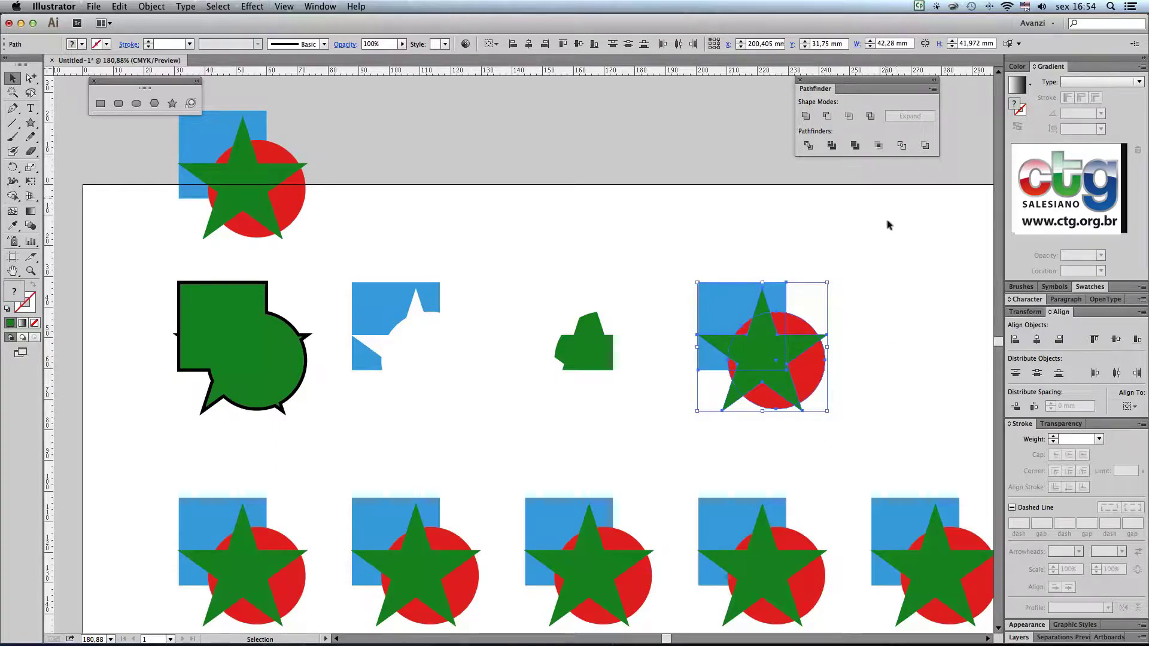
pyautogui.click(870, 116)
pyautogui.click(905, 320)
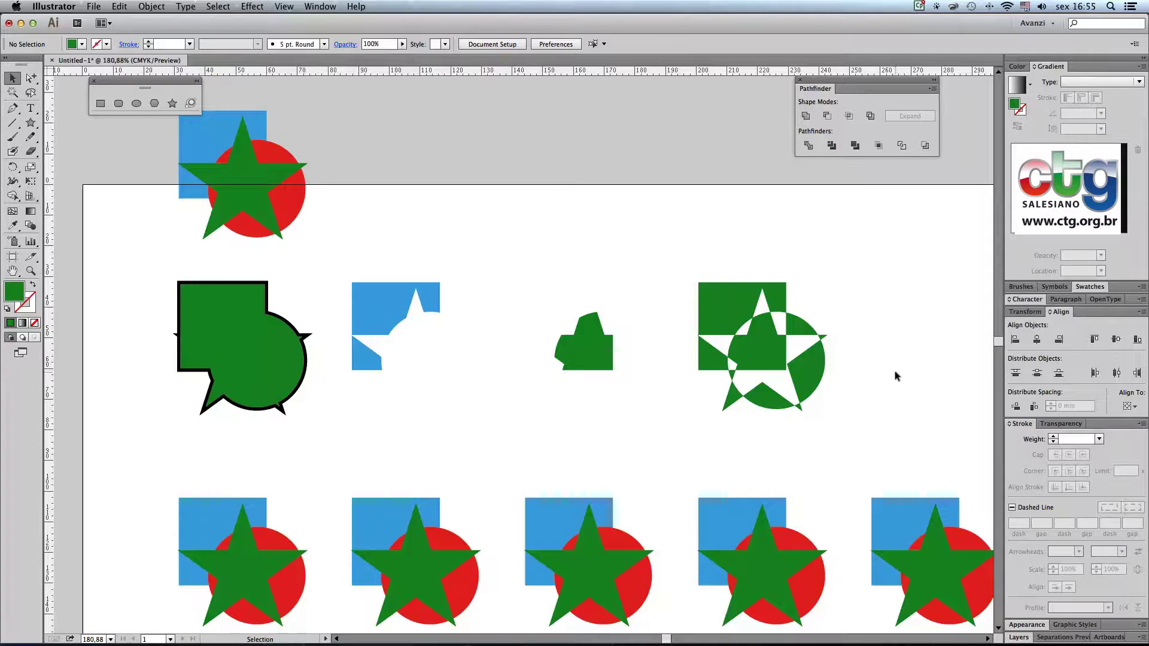
pyautogui.scroll(-3, 879, 347)
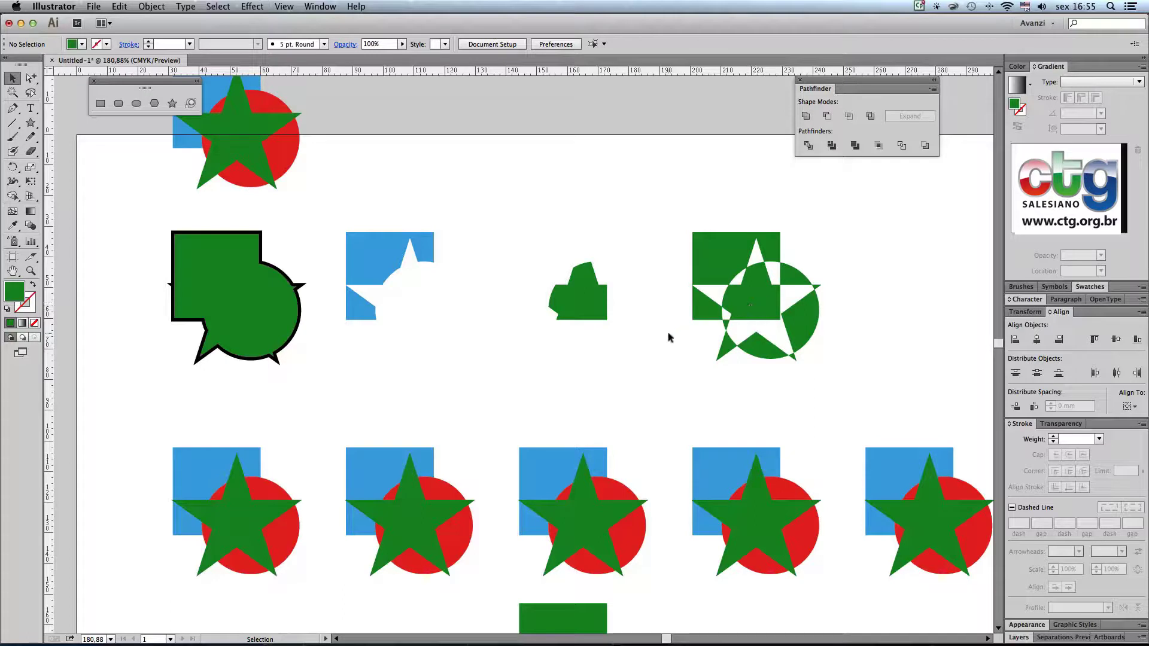
pyautogui.press('space')
pyautogui.moveTo(510, 215); pyautogui.dragTo(552, 319)
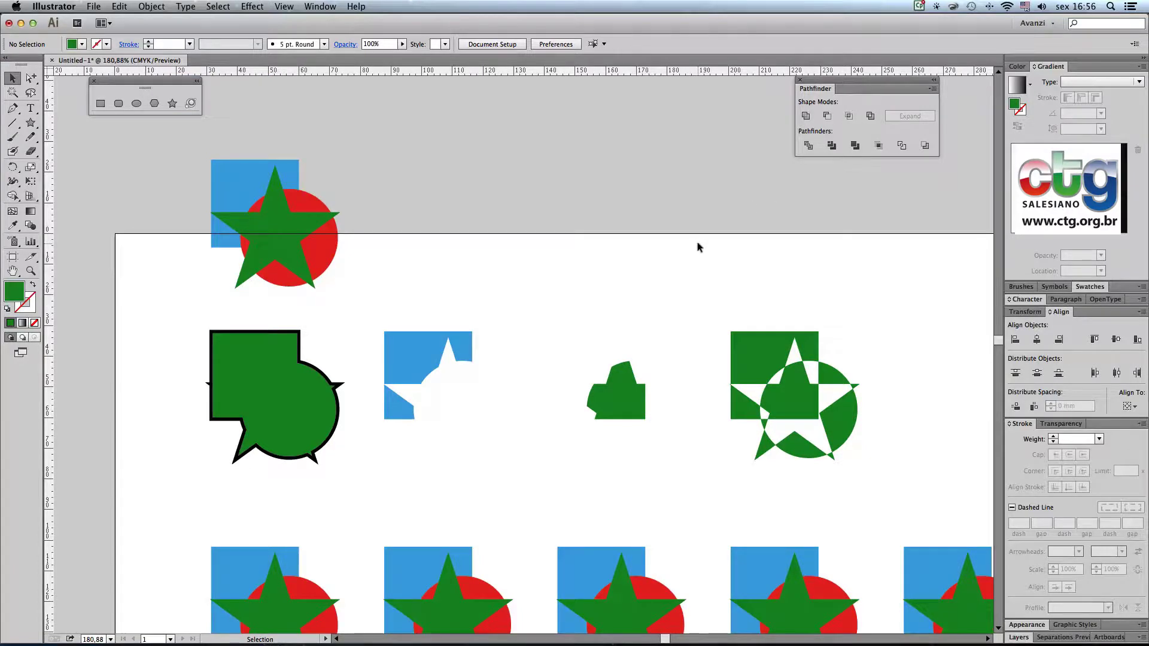
pyautogui.press('super+y')
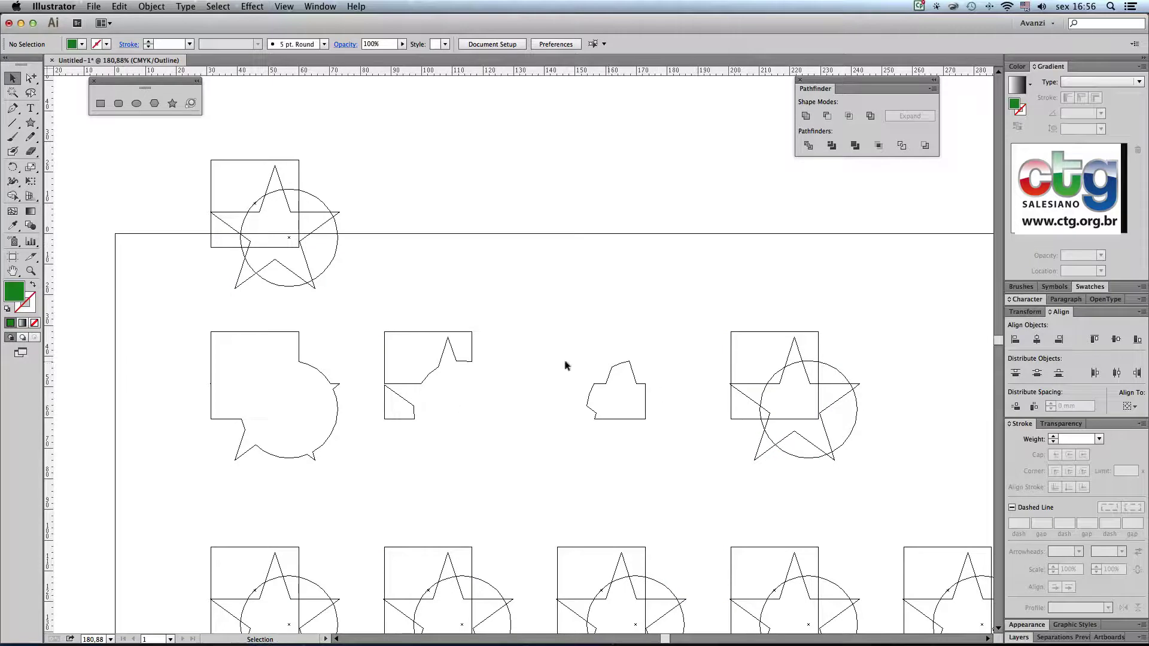
pyautogui.press('super+y')
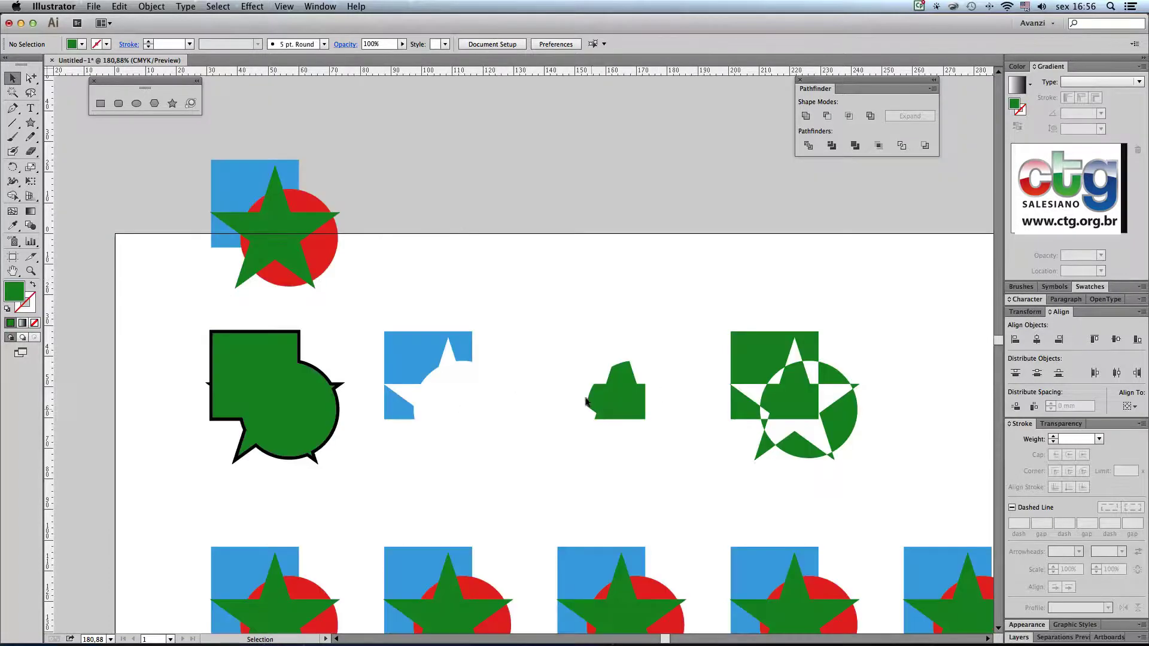
# Copy the square, circle and star set at the artboard's top edge horizontally to its right
pyautogui.moveTo(195, 143); pyautogui.dragTo(366, 293)
pyautogui.moveTo(289, 246); pyautogui.dragTo(454, 265)
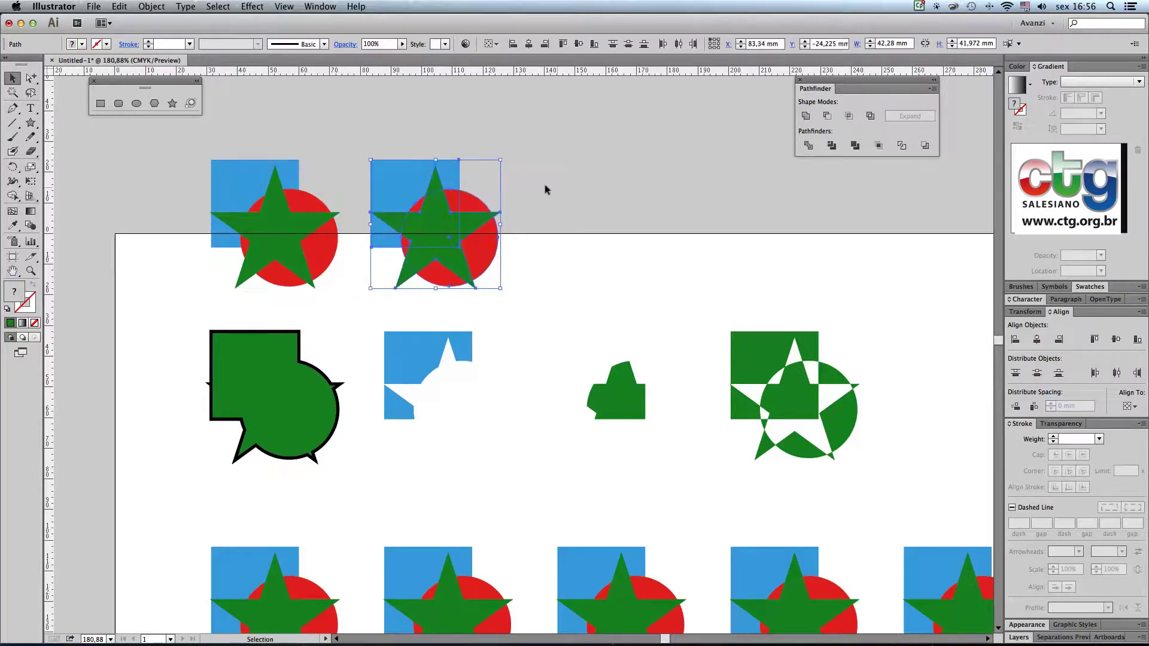
pyautogui.click(556, 186)
# Unite the original set at the artboard's top edge as a compound shape and inspect its paths in Outline view
pyautogui.moveTo(204, 151); pyautogui.dragTo(319, 245)
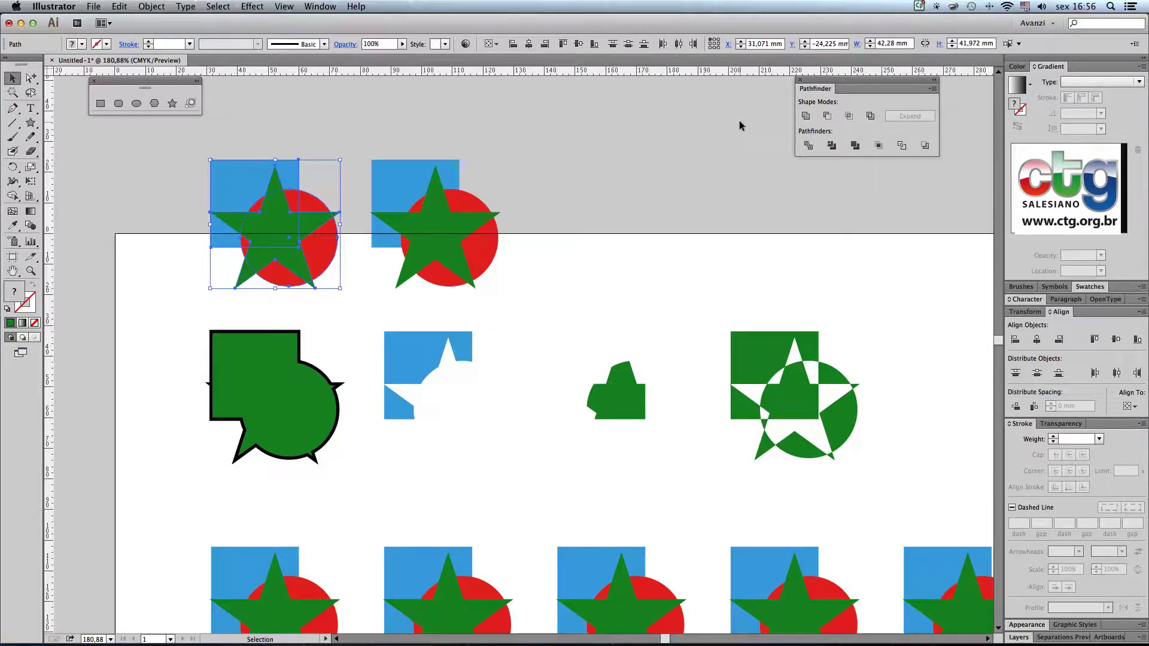
pyautogui.keyDown('alt'); pyautogui.click(806, 116); pyautogui.keyUp('alt')
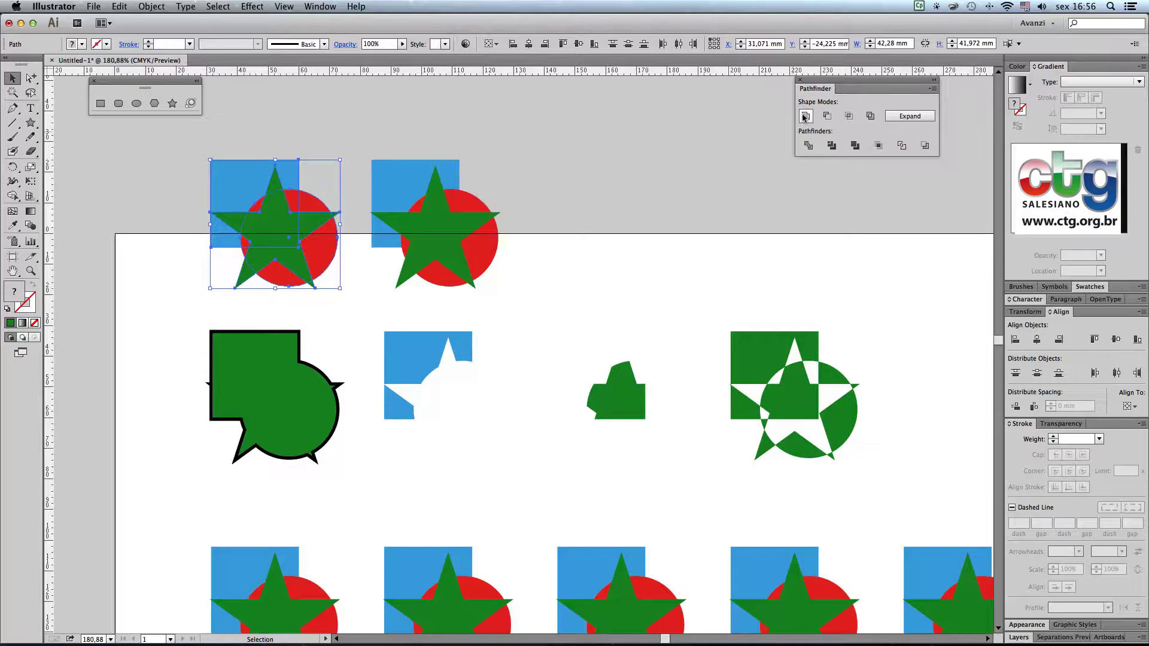
pyautogui.click(588, 162)
pyautogui.click(277, 239)
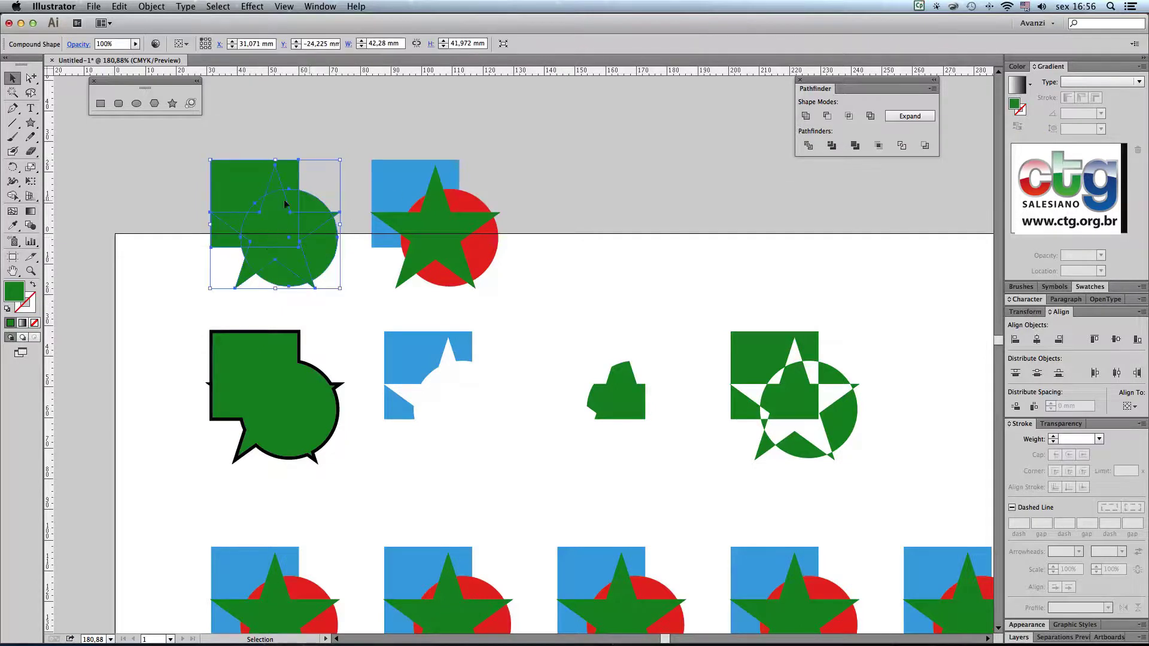
pyautogui.press('super+y')
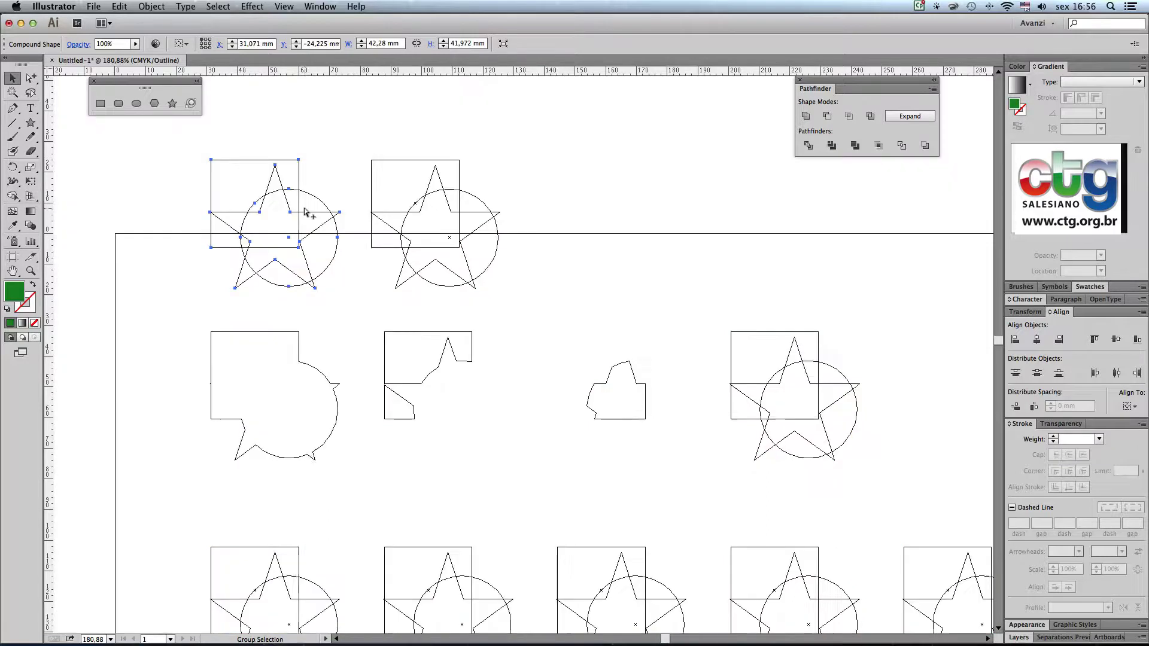
pyautogui.press('super+y')
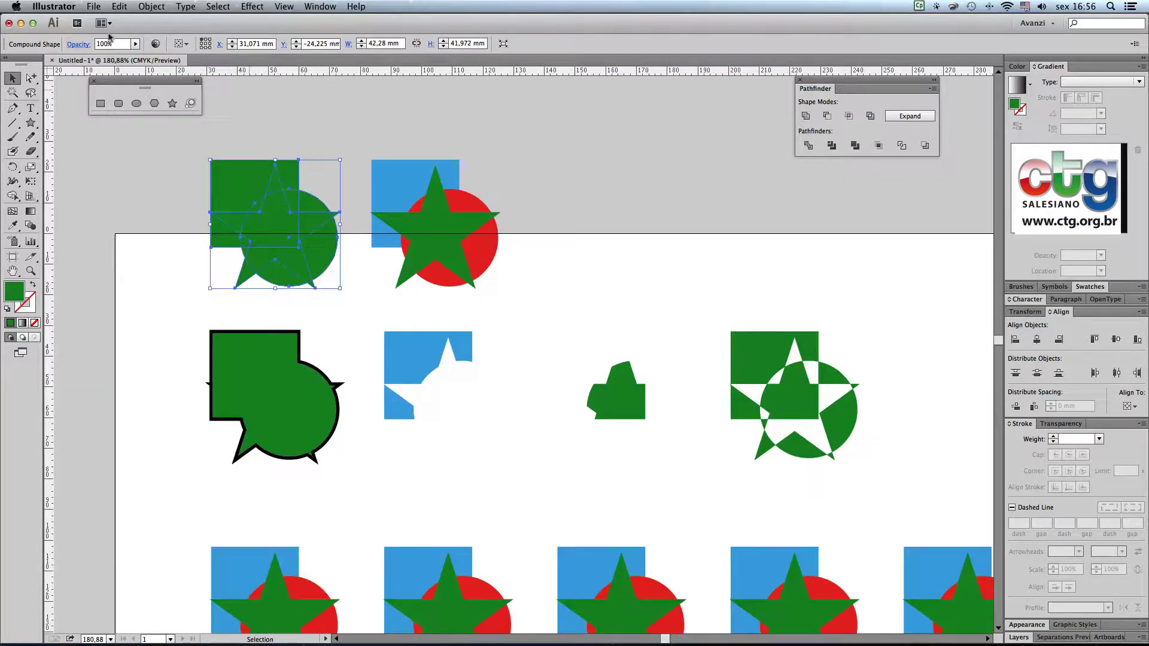
# Give the united compound shape at the artboard's top edge a 3 pt stroke
pyautogui.click(320, 118)
pyautogui.click(284, 199)
pyautogui.click(1098, 439)
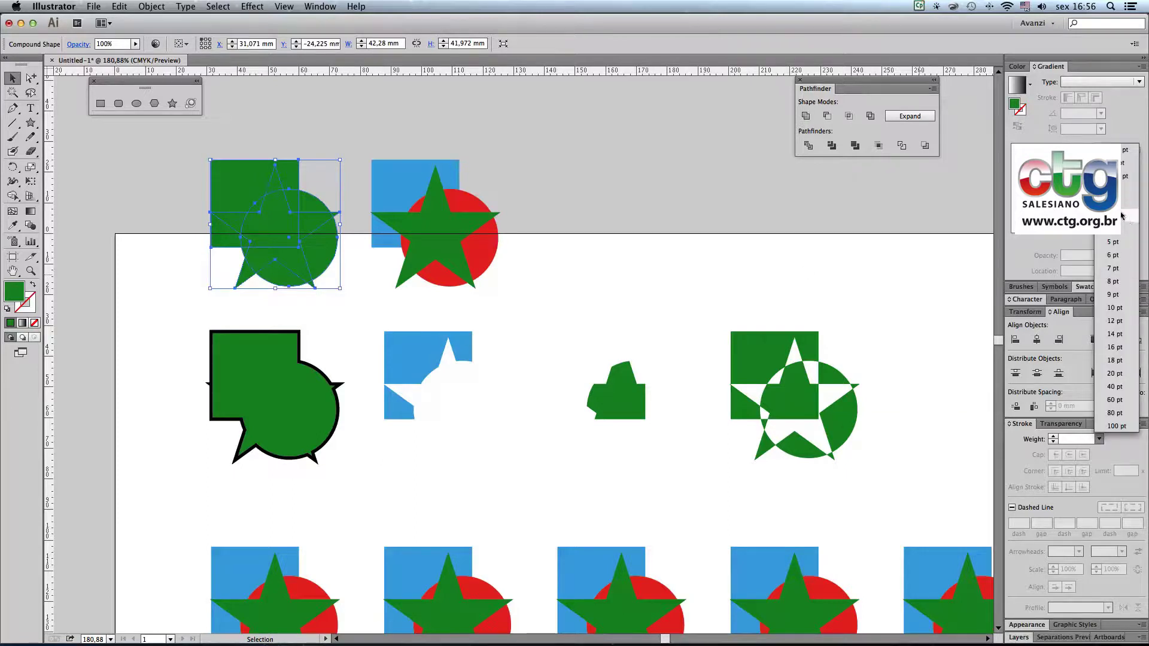
pyautogui.click(1114, 216)
pyautogui.click(537, 278)
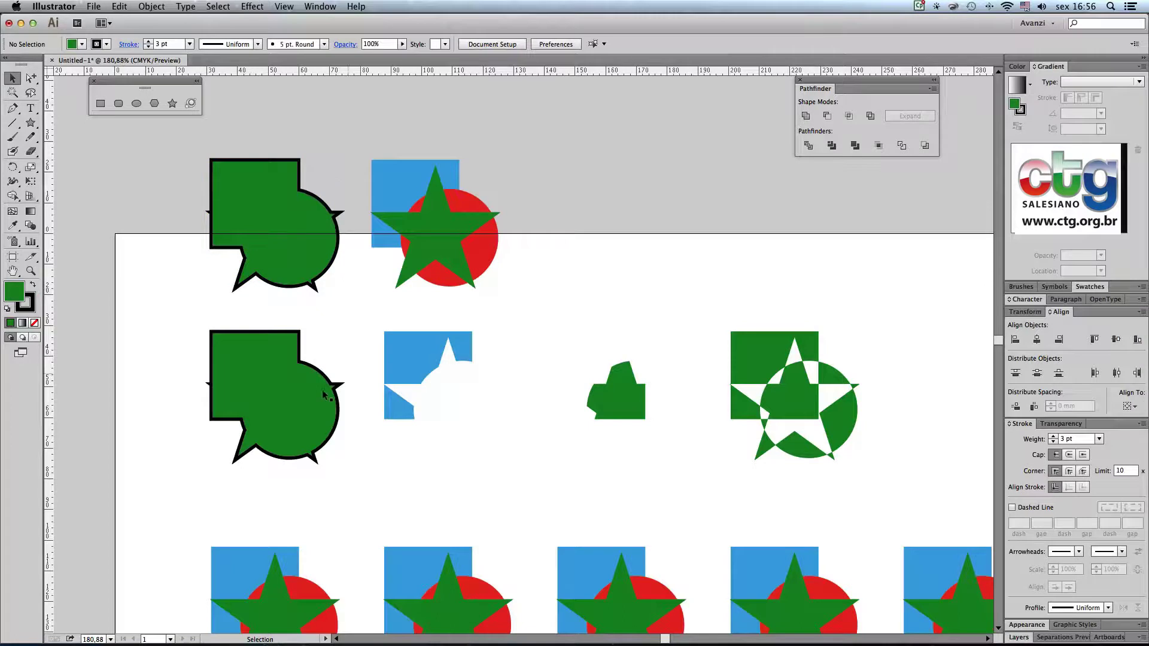
pyautogui.click(299, 263)
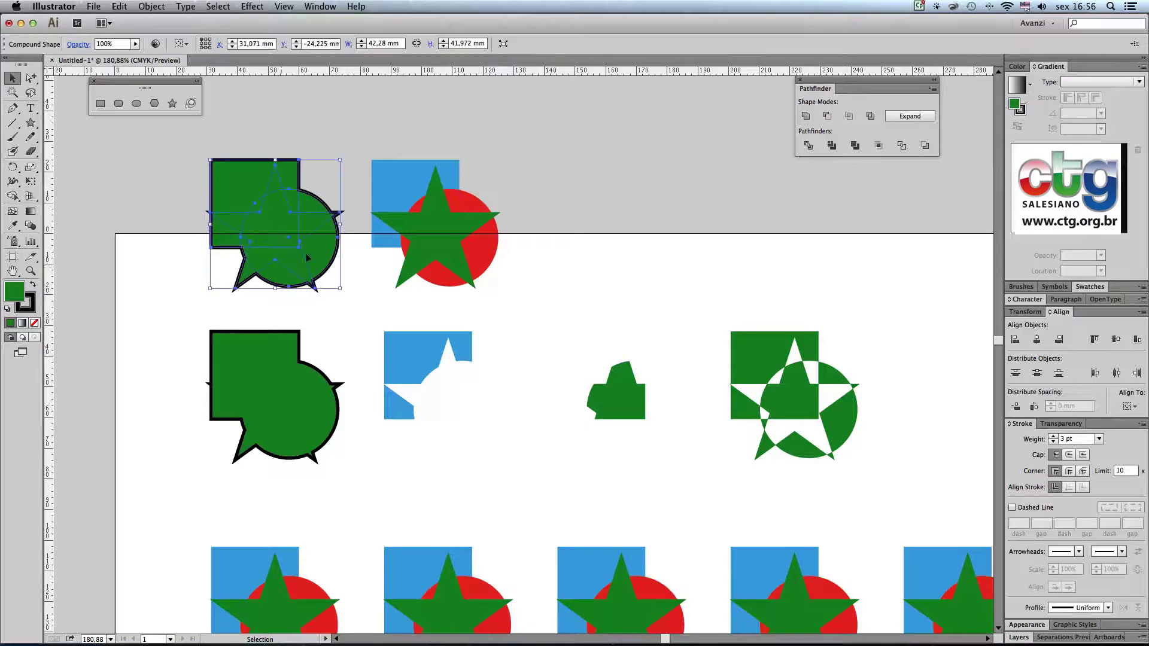
pyautogui.click(344, 137)
# Move the square, circle and star individually inside the compound shape, placing the star's upper tip above the square
pyautogui.click(35, 80)
pyautogui.click(234, 182)
pyautogui.moveTo(250, 182); pyautogui.dragTo(243, 206)
pyautogui.click(303, 208)
pyautogui.moveTo(317, 221); pyautogui.dragTo(275, 182)
pyautogui.click(270, 269)
pyautogui.moveTo(269, 264); pyautogui.dragTo(212, 263)
pyautogui.click(326, 195)
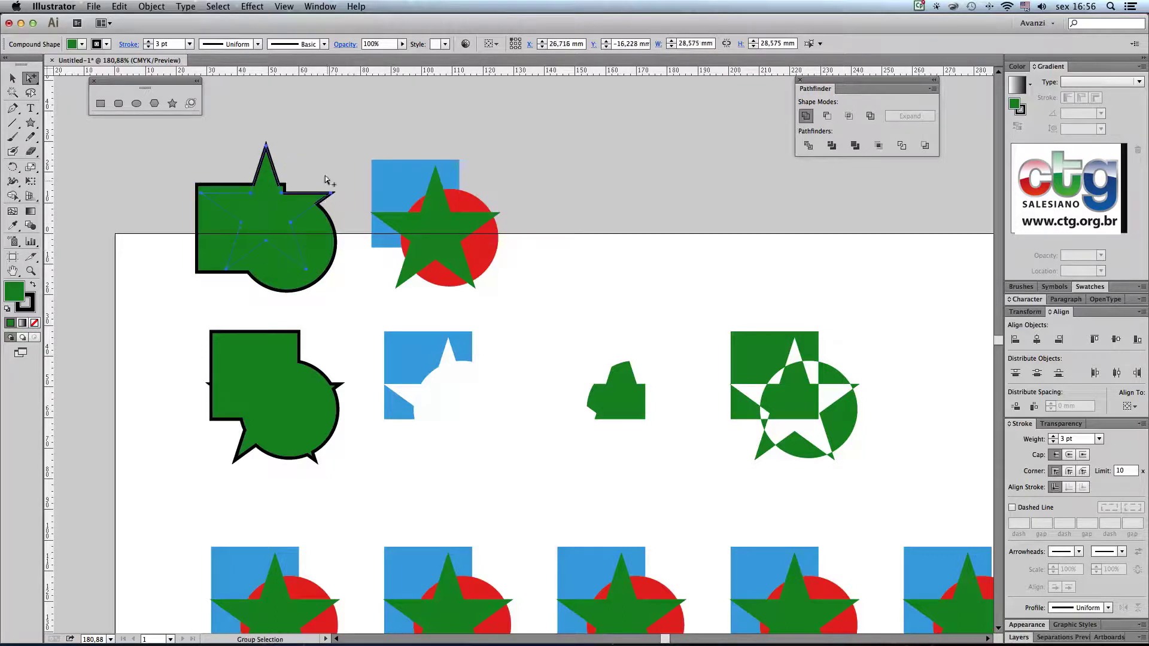
pyautogui.moveTo(321, 197); pyautogui.dragTo(319, 193)
pyautogui.moveTo(217, 228); pyautogui.dragTo(214, 219)
pyautogui.moveTo(292, 250); pyautogui.dragTo(286, 255)
pyautogui.click(356, 157)
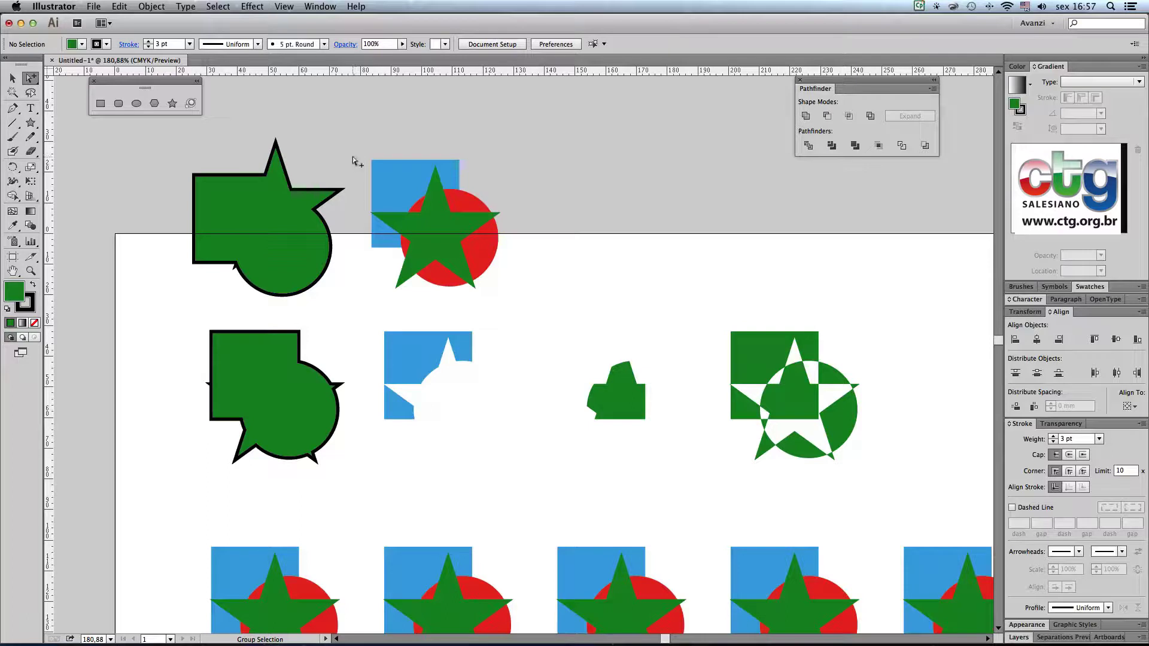
# Add two more copies of the remaining square, circle and star set to its right along the artboard's top edge
pyautogui.click(12, 78)
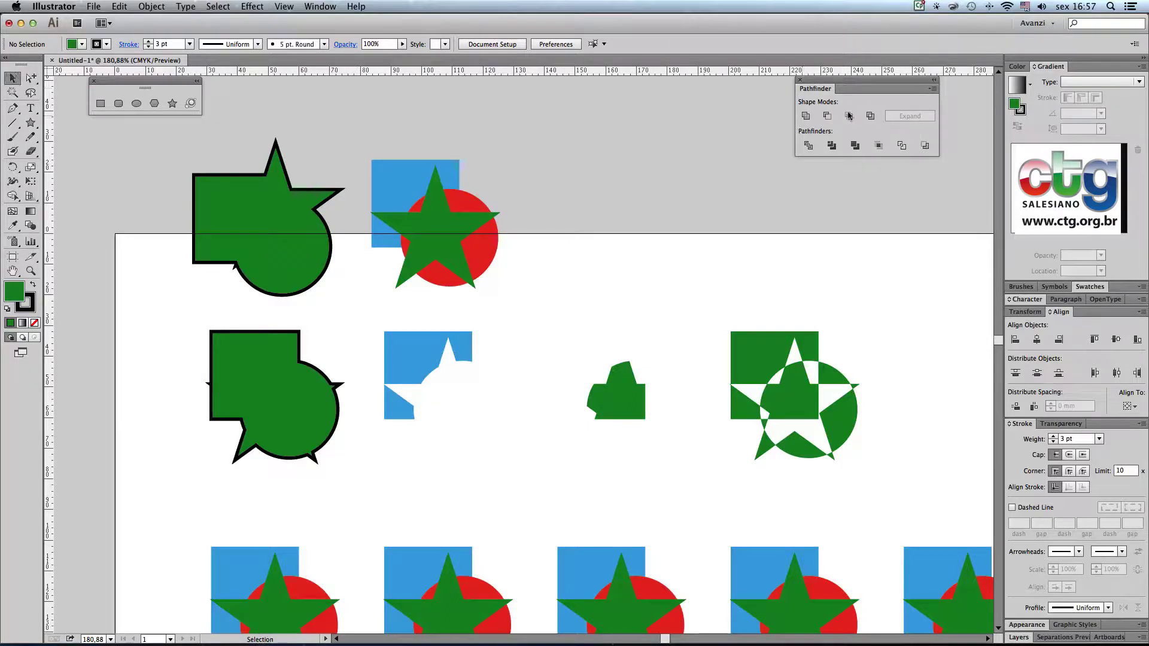
pyautogui.moveTo(371, 129); pyautogui.dragTo(773, 237)
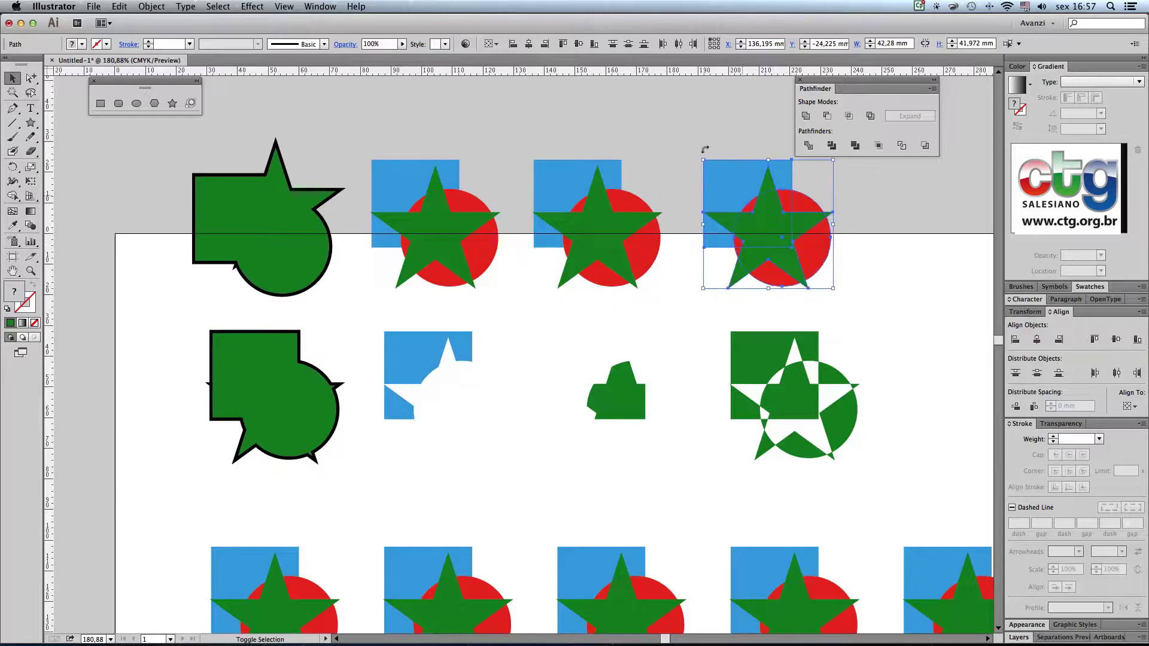
pyautogui.click(500, 116)
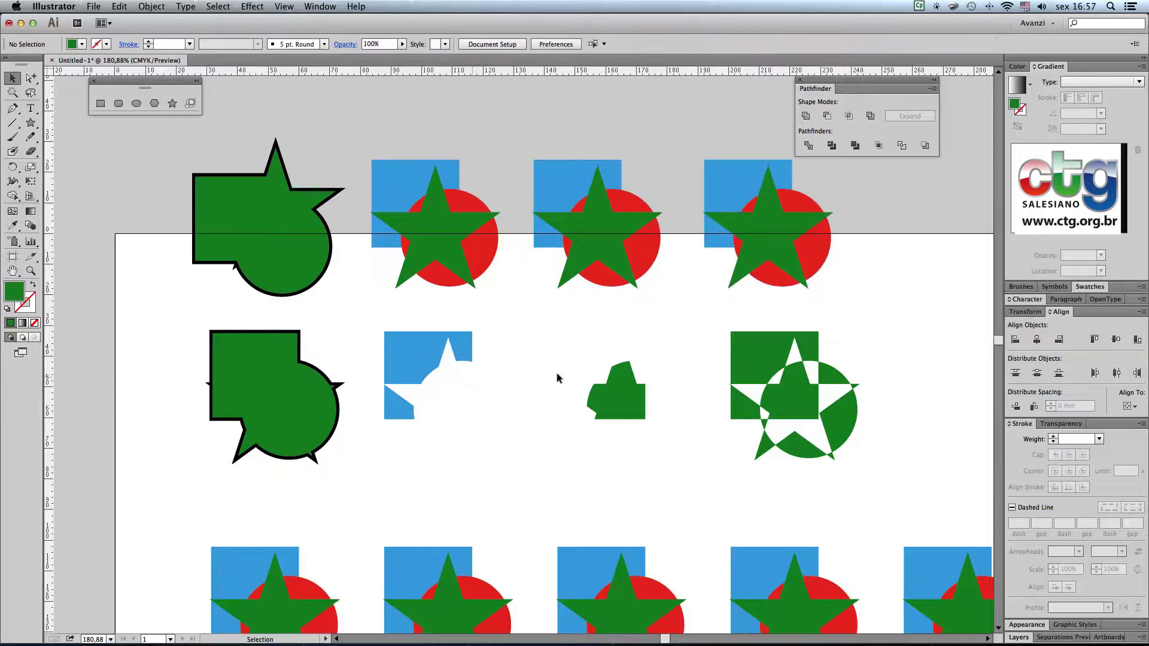
# Apply Minus Front as a compound shape to the set beside the united compound shape at the artboard's top edge
pyautogui.moveTo(405, 127); pyautogui.dragTo(477, 194)
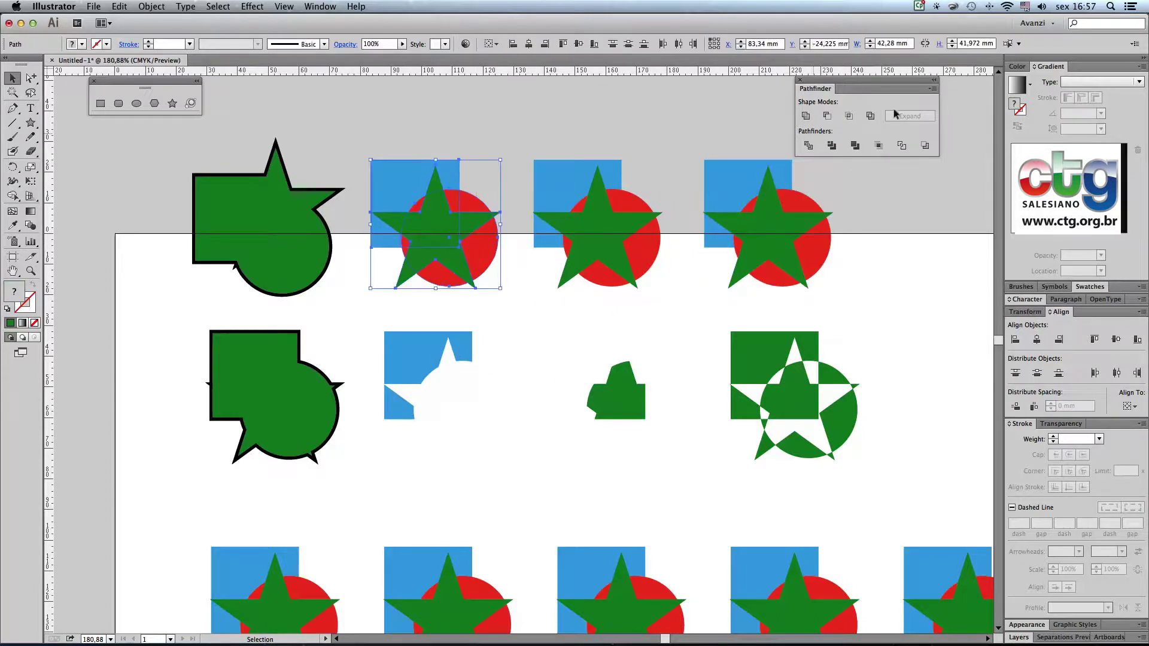
pyautogui.keyDown('alt'); pyautogui.click(827, 116); pyautogui.keyUp('alt')
pyautogui.click(446, 126)
pyautogui.click(433, 172)
pyautogui.click(500, 130)
# Intersect the square, circle and star of the third set at the artboard's top edge with Pathfinder
pyautogui.moveTo(571, 127); pyautogui.dragTo(638, 270)
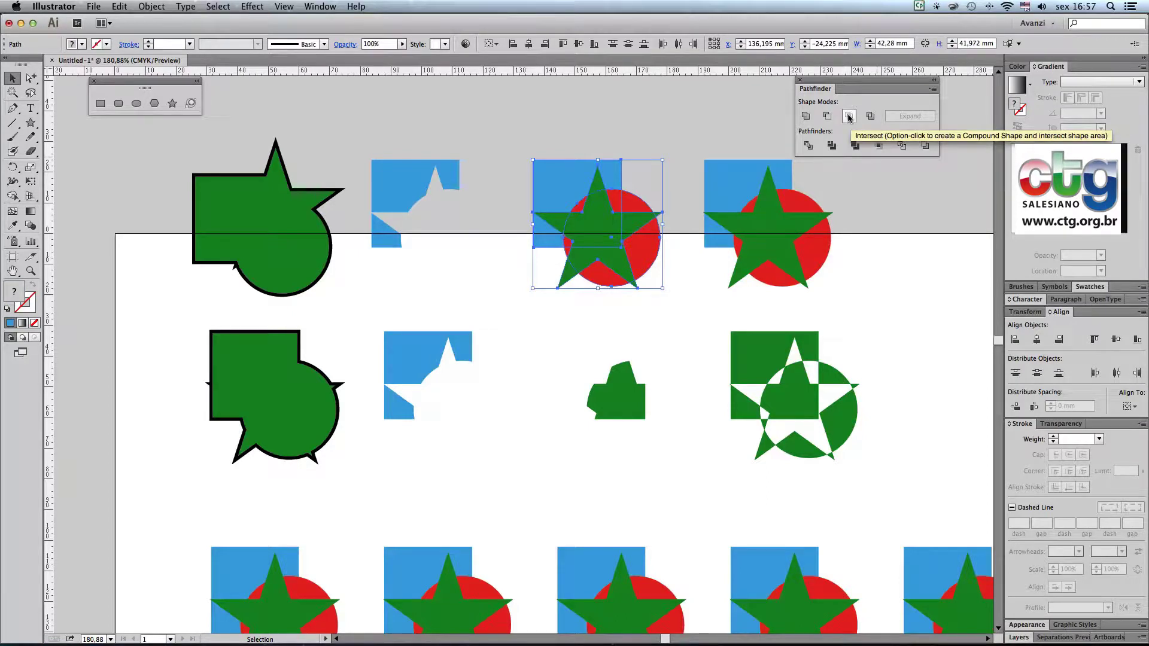
pyautogui.click(848, 116)
pyautogui.click(693, 124)
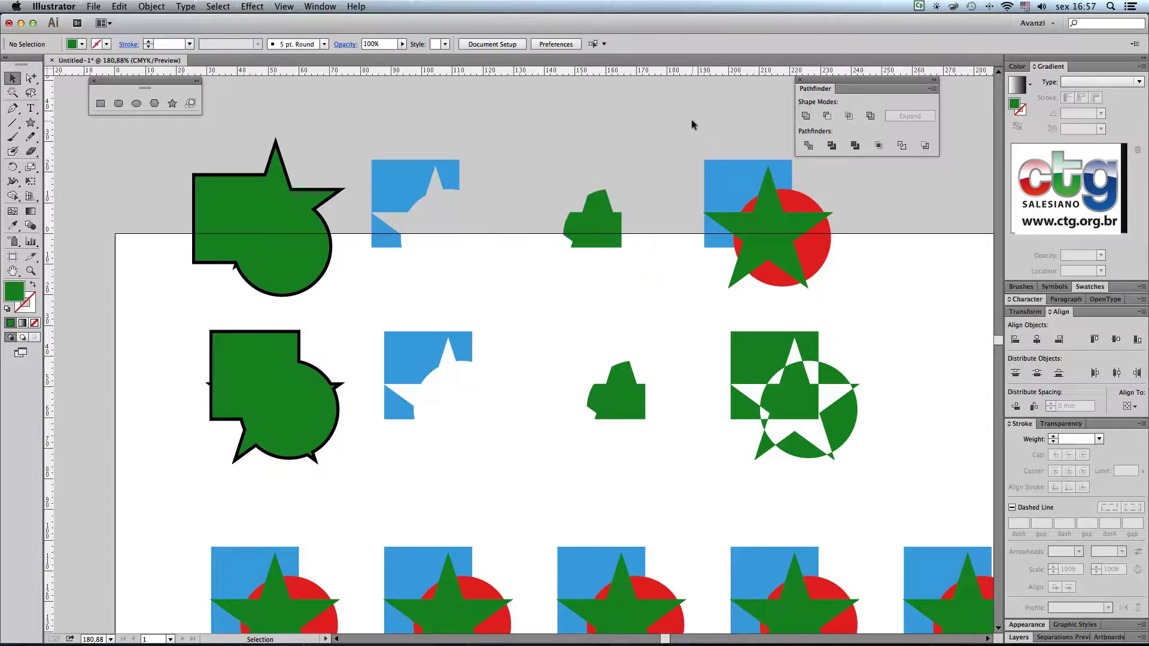
# Apply Exclude as a compound shape to the square, circle and star of the fourth set at the artboard's top edge
pyautogui.click(604, 221)
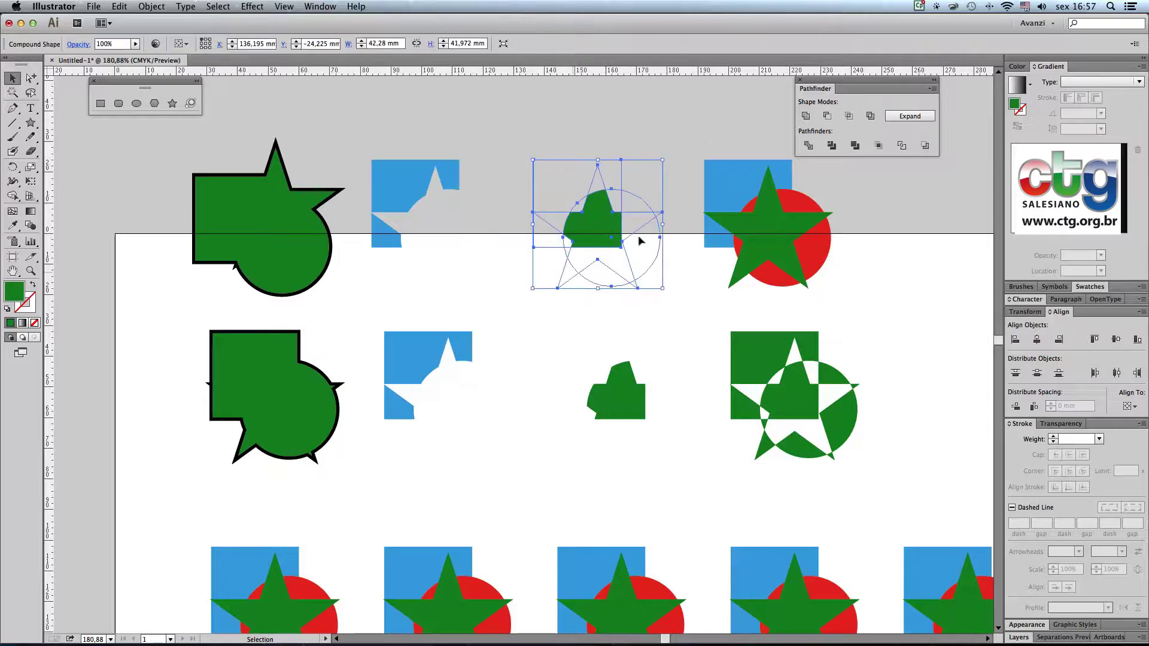
pyautogui.click(691, 127)
pyautogui.click(795, 216)
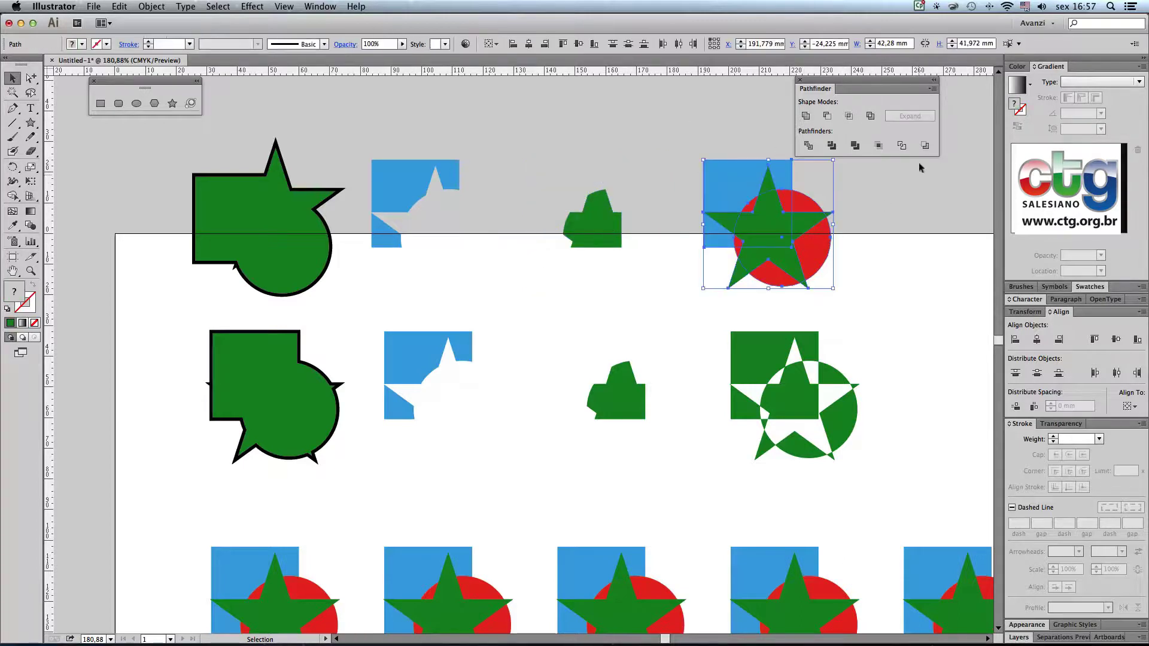
pyautogui.click(869, 117)
pyautogui.click(662, 126)
pyautogui.click(708, 195)
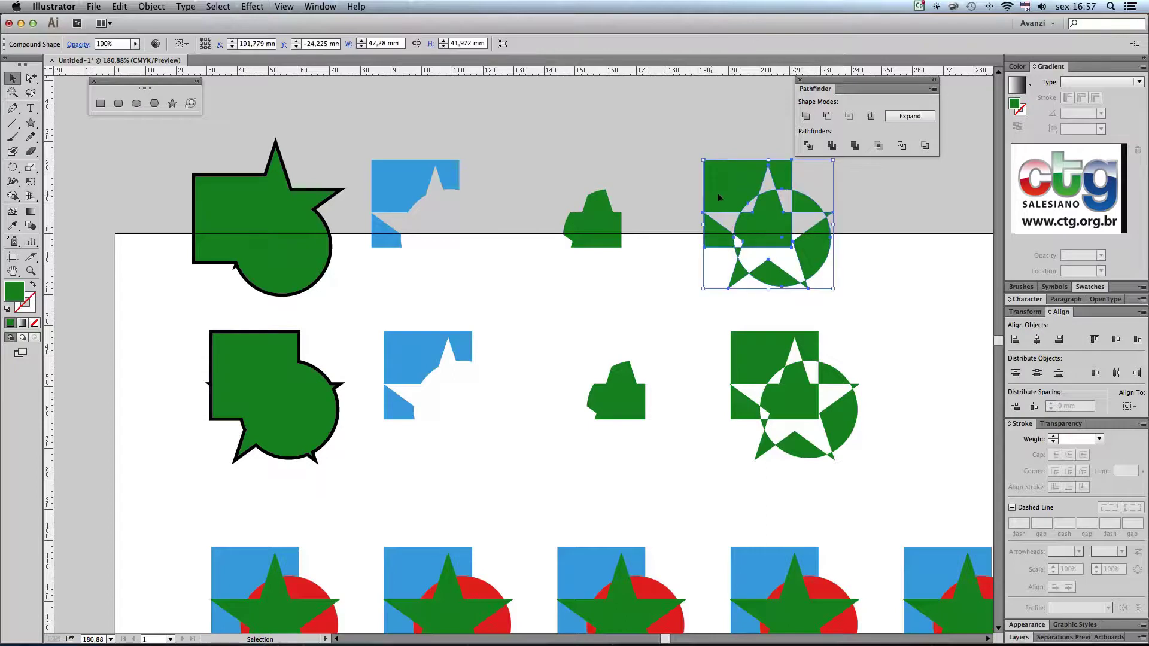
# Expand the intersected and Minus Front compound shapes at the artboard's top edge into permanent paths
pyautogui.click(588, 240)
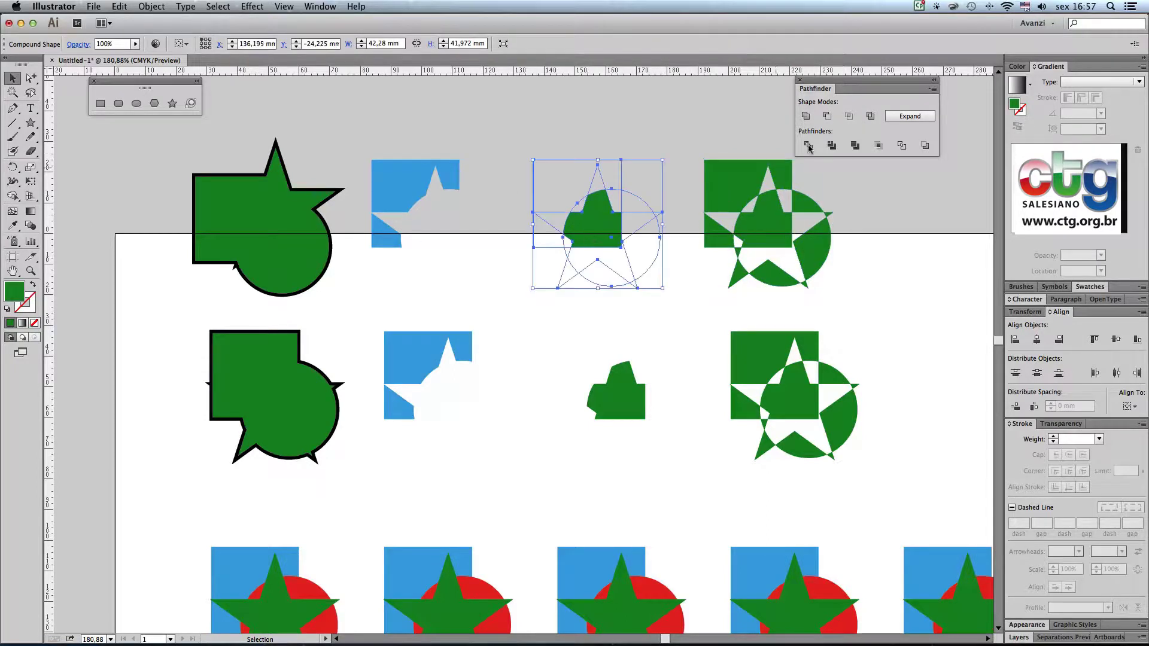
pyautogui.click(898, 115)
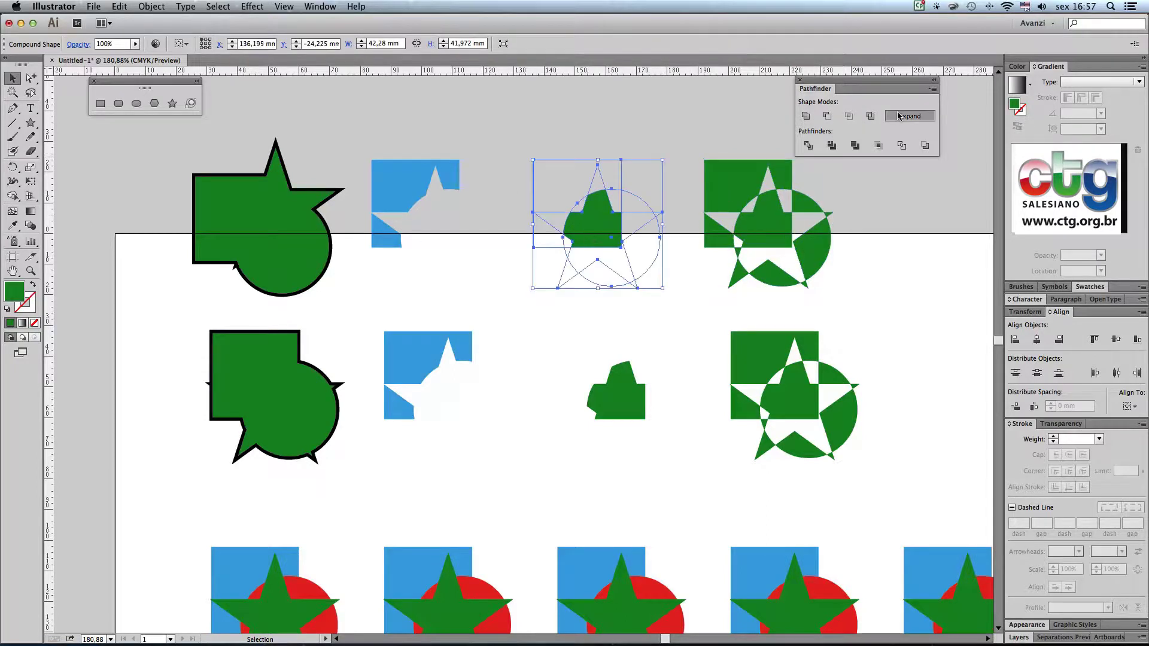
pyautogui.click(417, 170)
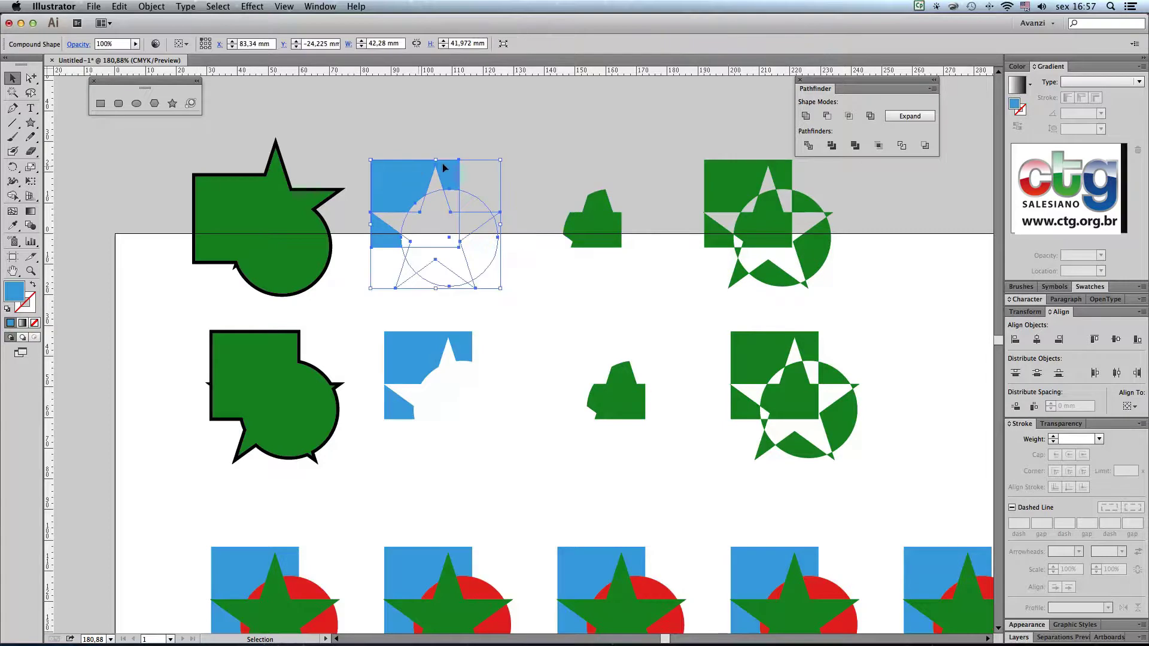
pyautogui.click(897, 116)
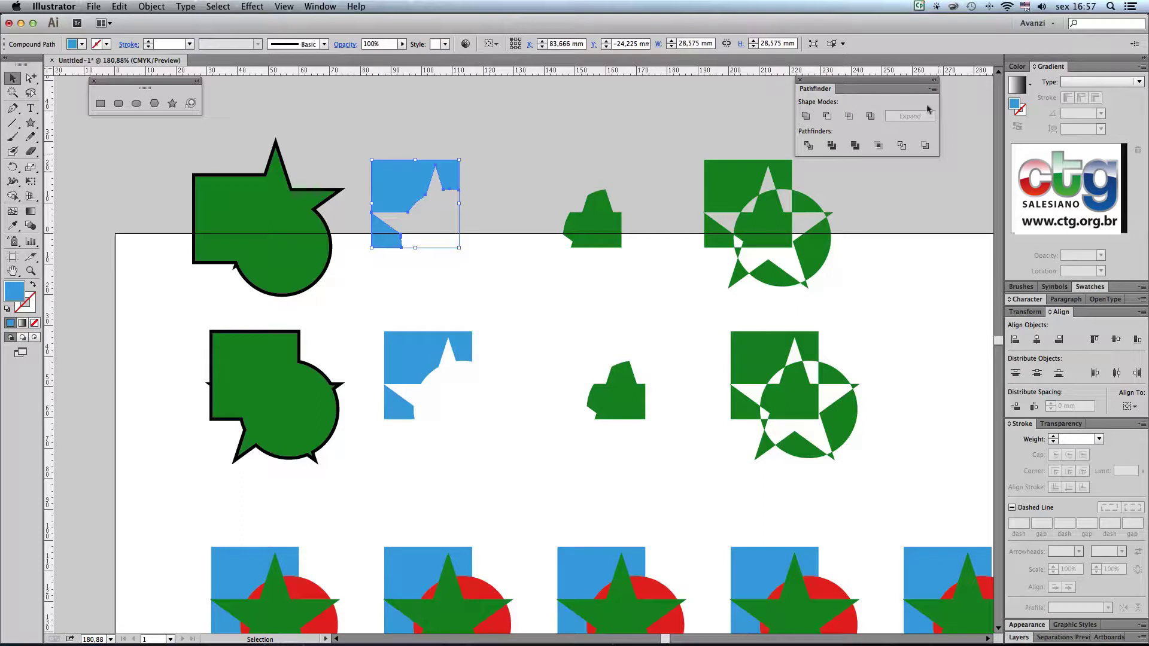
# Examine in outline view how the square, circle and star outlines cross in the first set of the unedited row
pyautogui.keyDown('alt'); pyautogui.keyDown('super'); pyautogui.click(650, 345); pyautogui.keyUp('super'); pyautogui.keyUp('alt')
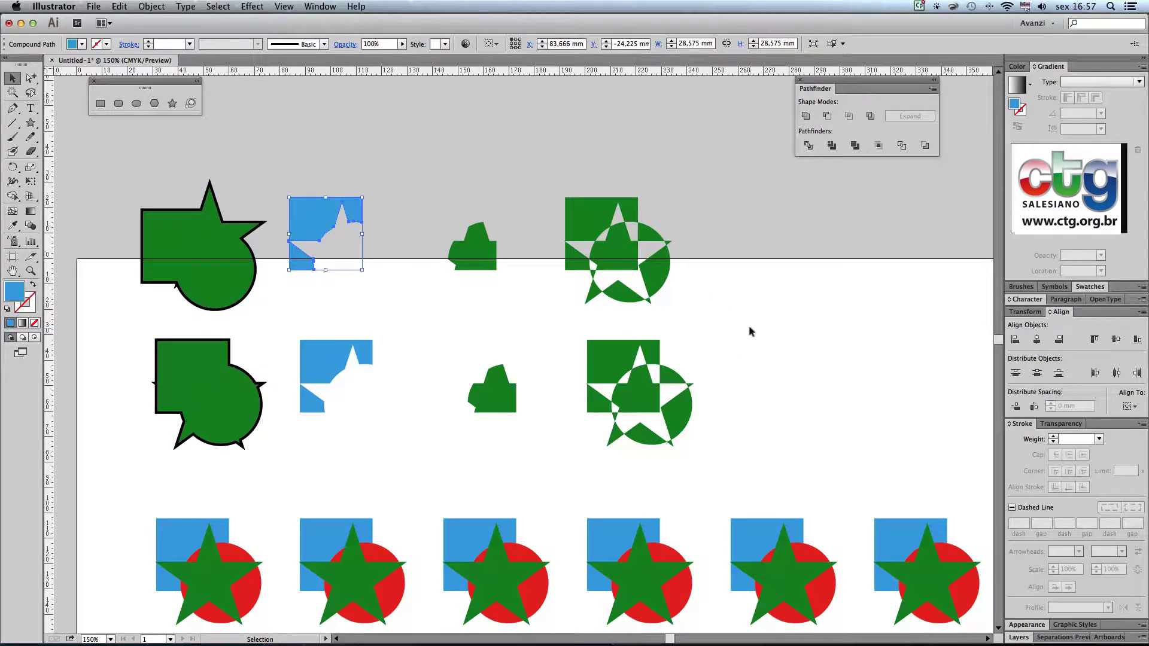
pyautogui.scroll(-5, 759, 347)
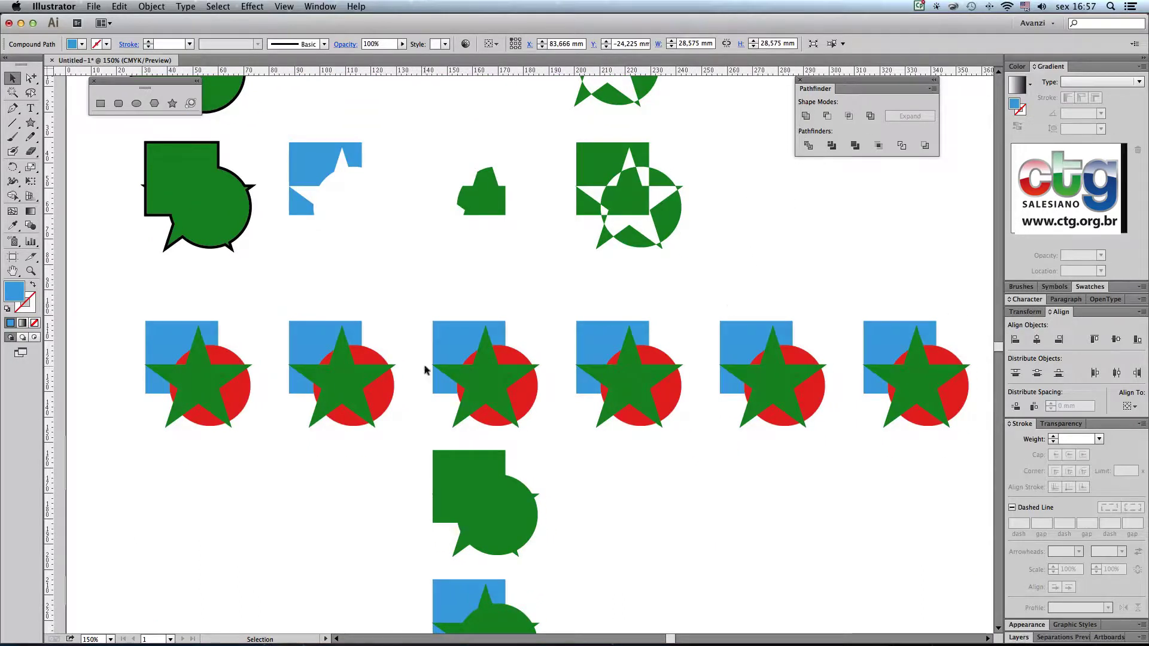
pyautogui.hscroll(-6, 285, 403)
pyautogui.moveTo(315, 262); pyautogui.dragTo(510, 485)
pyautogui.moveTo(649, 477); pyautogui.dragTo(605, 505)
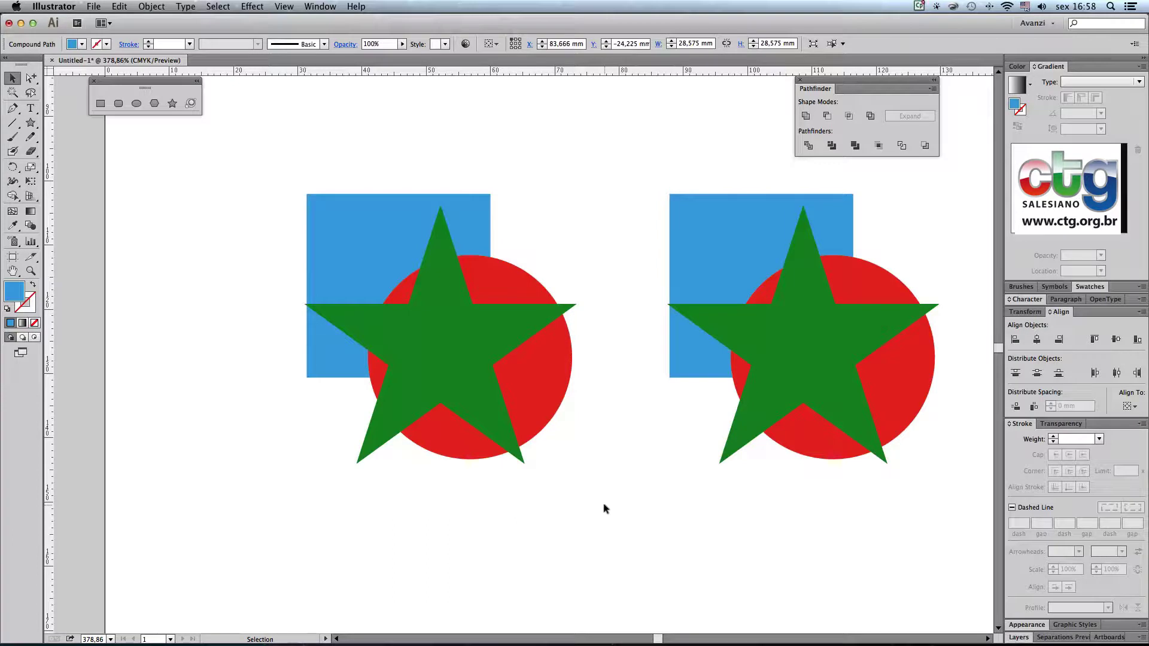
pyautogui.moveTo(272, 157); pyautogui.dragTo(586, 485)
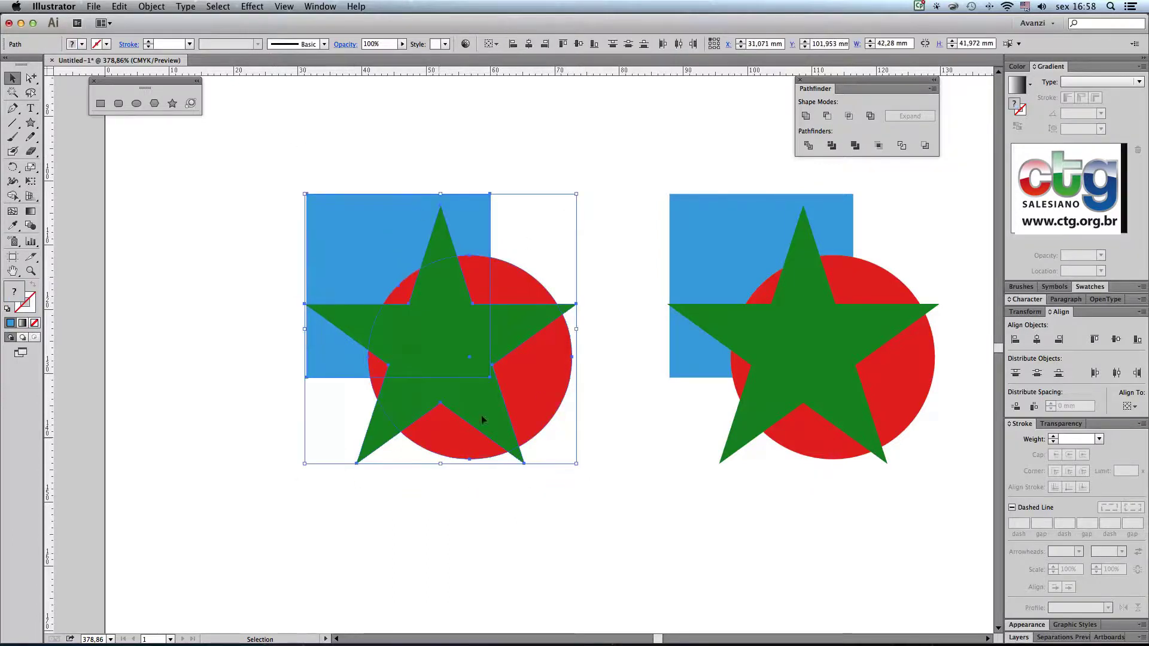
pyautogui.click(809, 146)
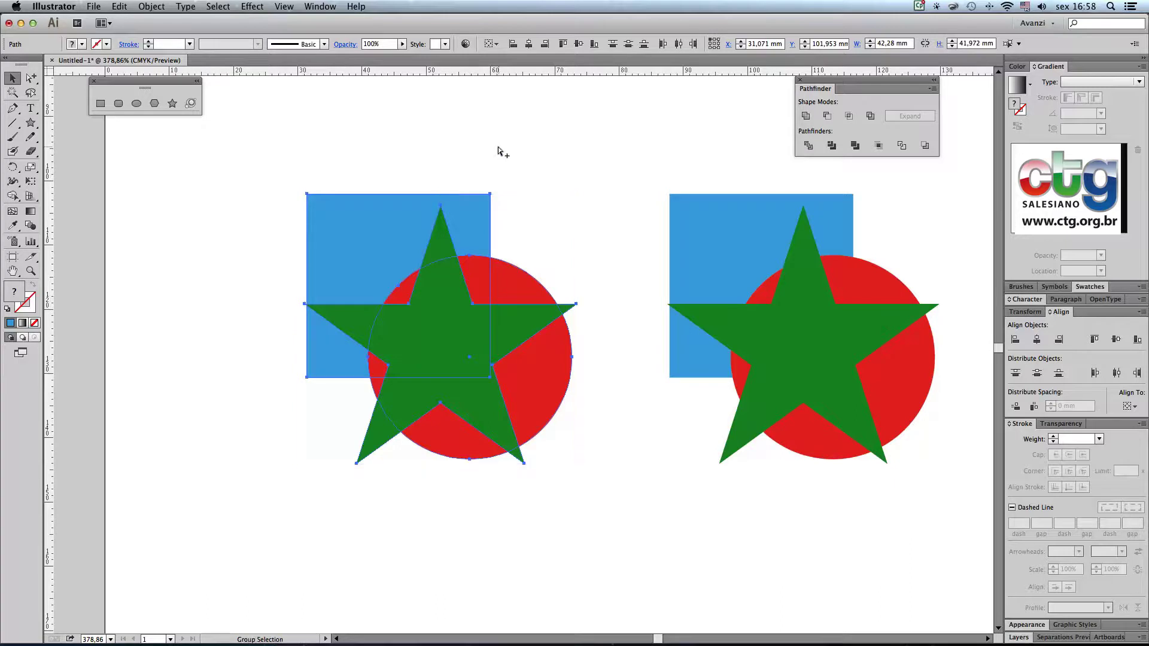
pyautogui.press('super+y')
pyautogui.press('v')
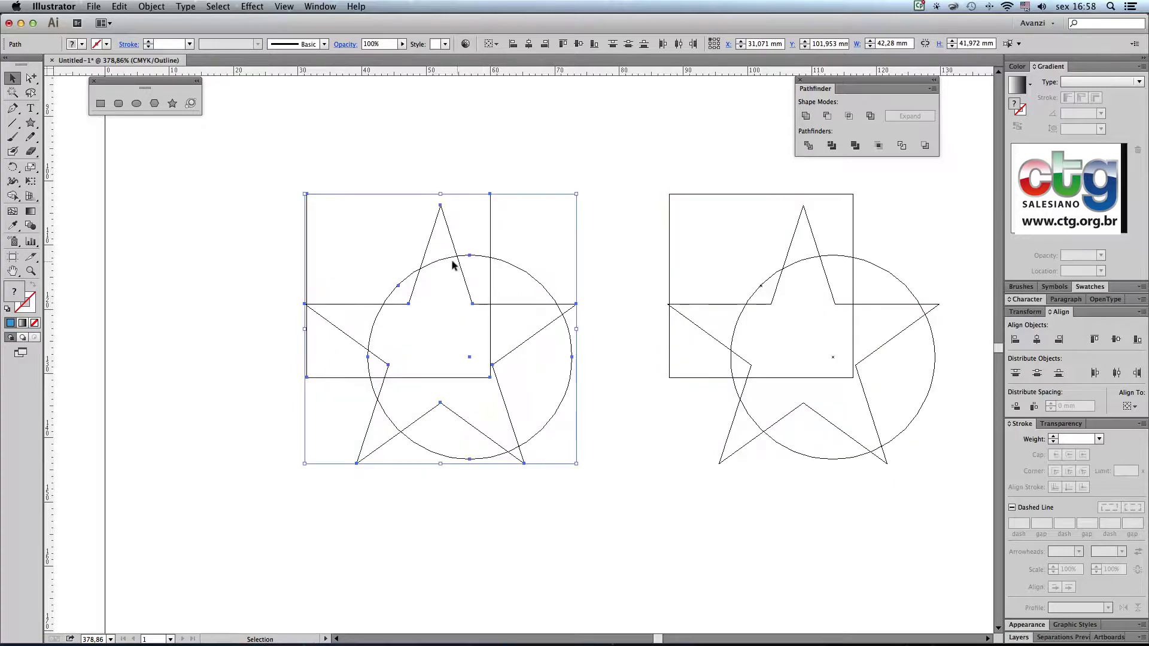
pyautogui.click(397, 162)
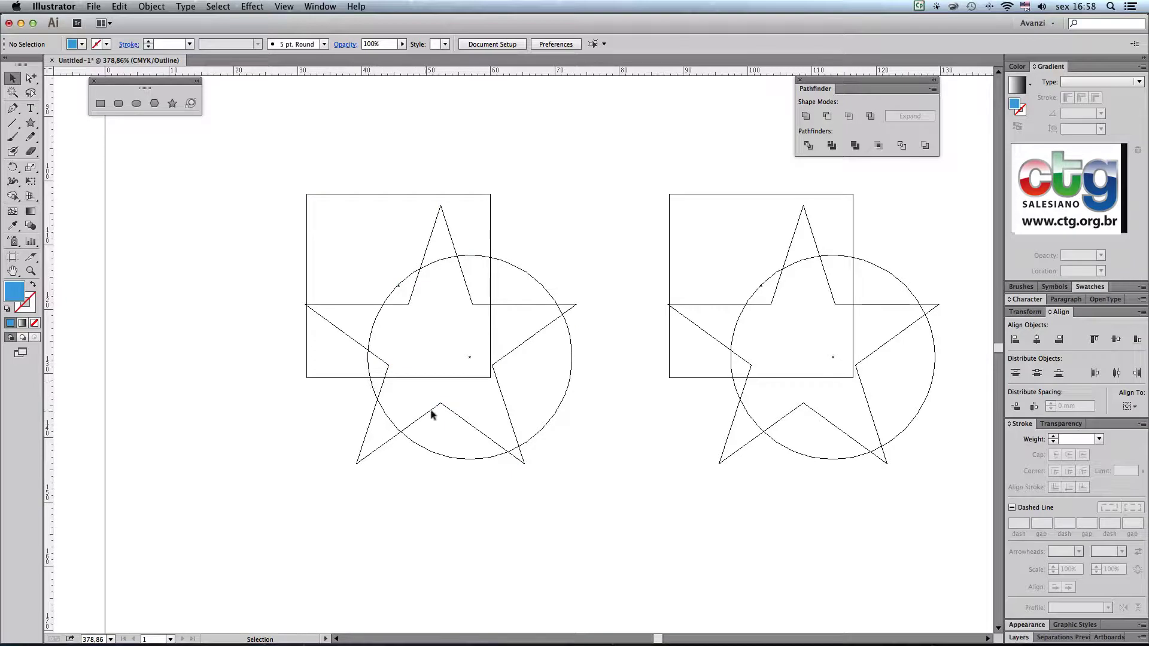
# Return to preview mode and apply Divide to the first square, circle and star set
pyautogui.moveTo(302, 141); pyautogui.dragTo(612, 540)
pyautogui.press('super+y')
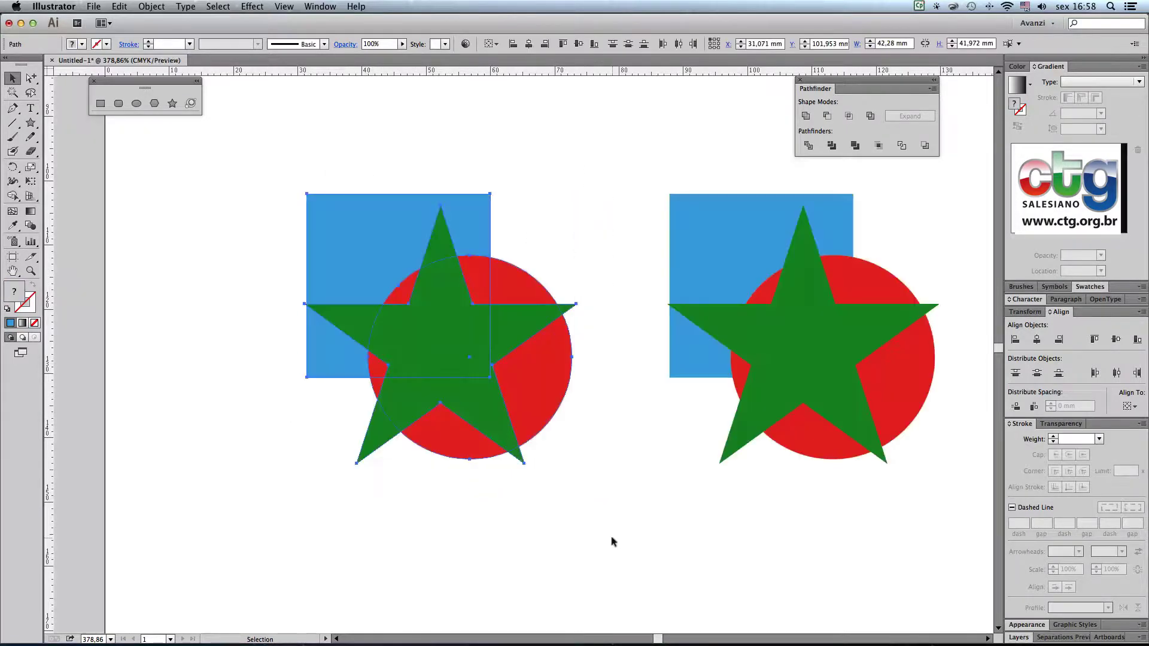
pyautogui.click(808, 146)
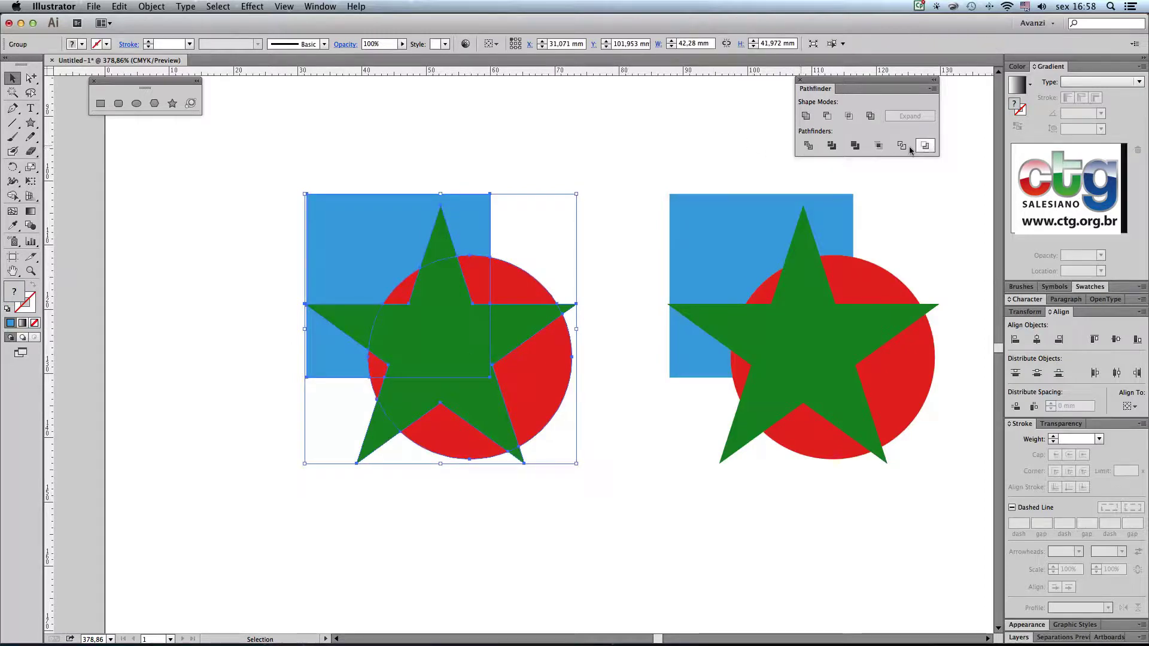
# Move the divided set slightly as one group and ungroup it into separate pieces
pyautogui.click(538, 156)
pyautogui.moveTo(447, 242); pyautogui.dragTo(438, 241)
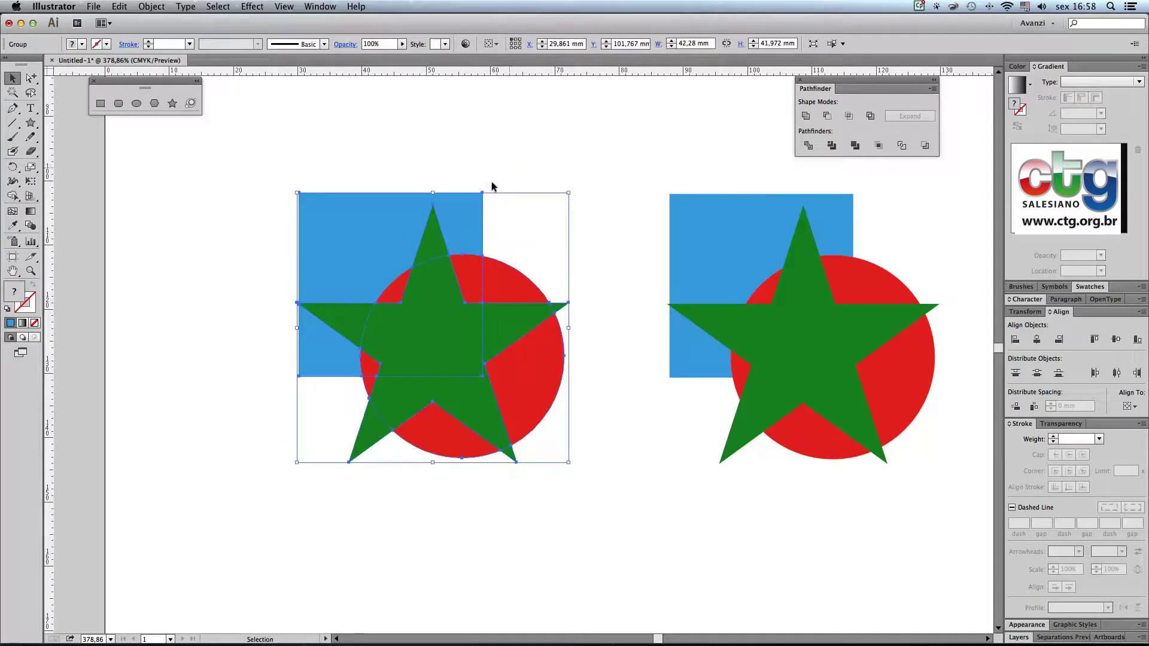
pyautogui.moveTo(469, 201); pyautogui.dragTo(475, 202)
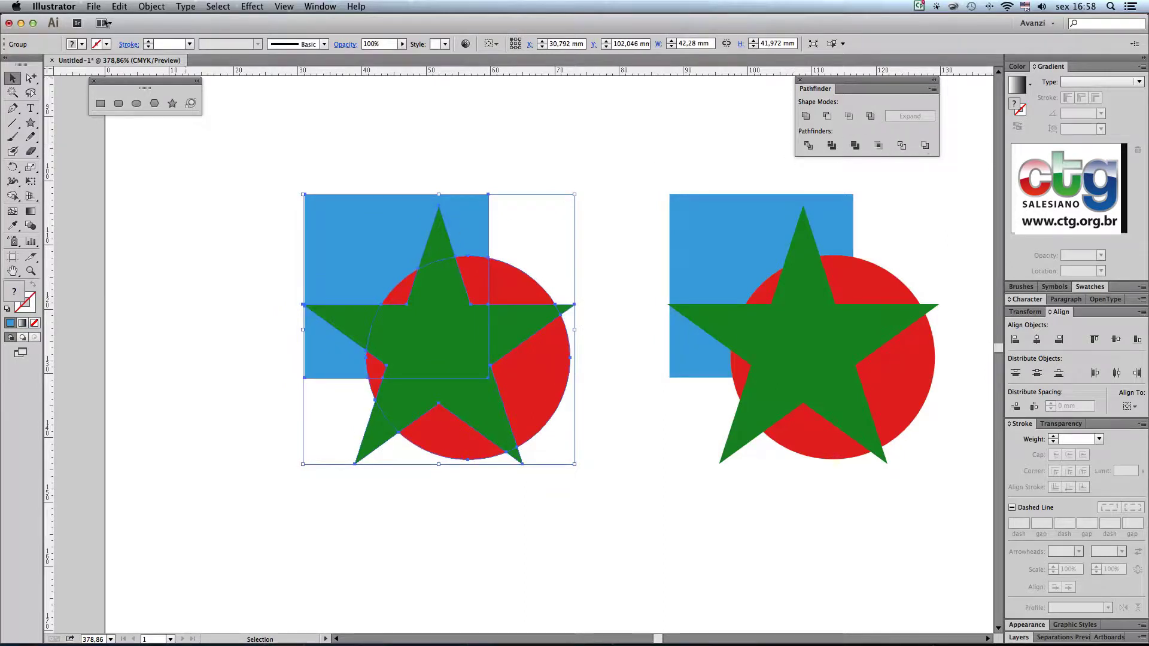
pyautogui.click(151, 6)
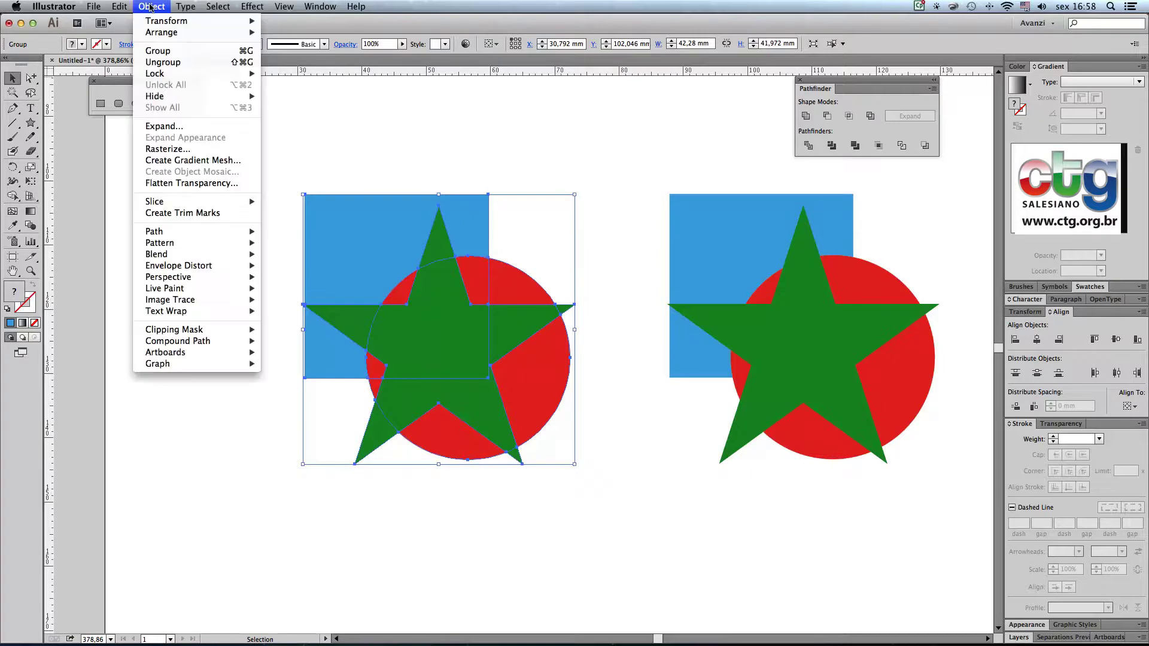
pyautogui.click(156, 63)
pyautogui.click(397, 162)
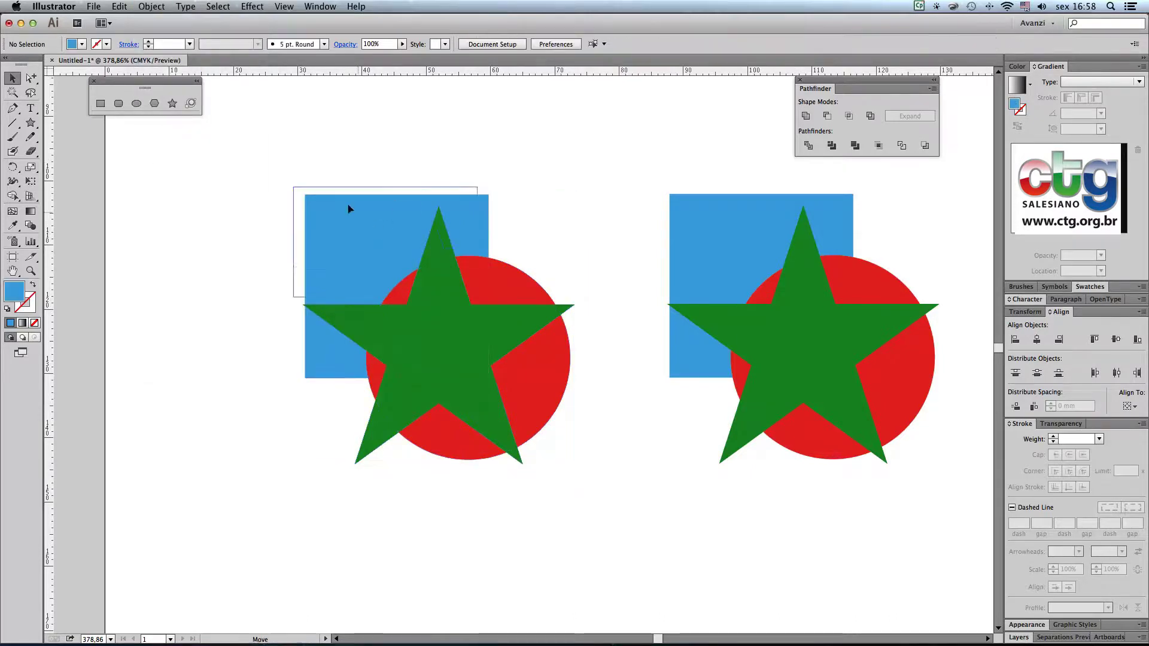
# Pull the blue, red and green pieces of the divided set apart so gaps separate them
pyautogui.moveTo(366, 222); pyautogui.dragTo(318, 187)
pyautogui.moveTo(314, 359); pyautogui.dragTo(268, 395)
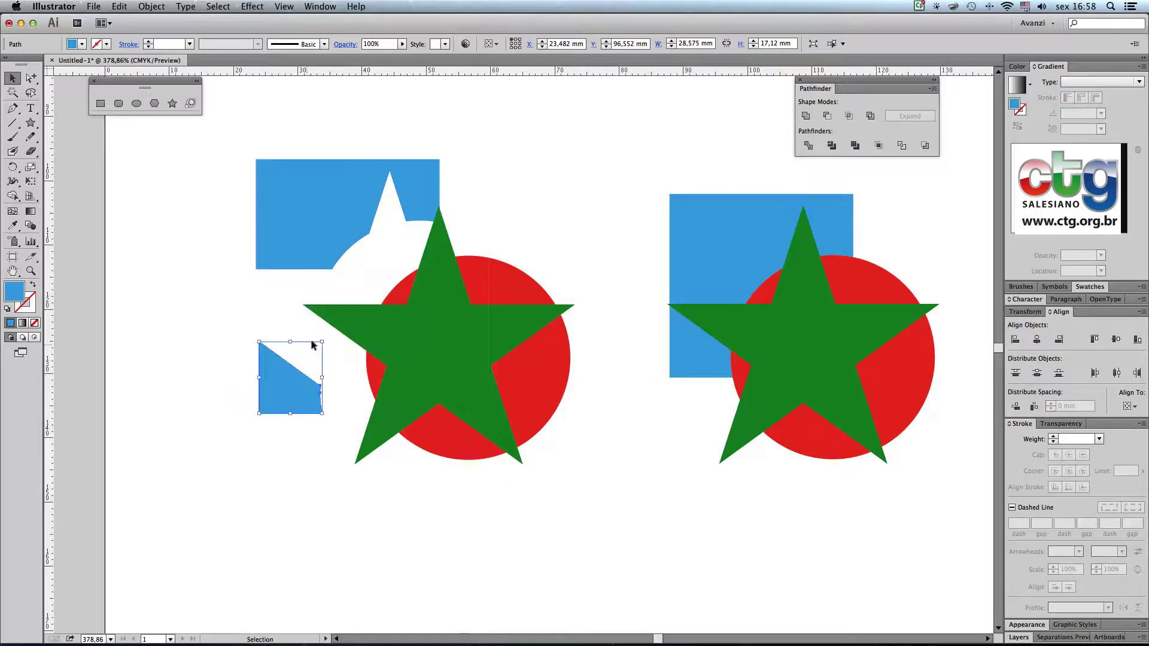
pyautogui.moveTo(335, 318); pyautogui.dragTo(308, 307)
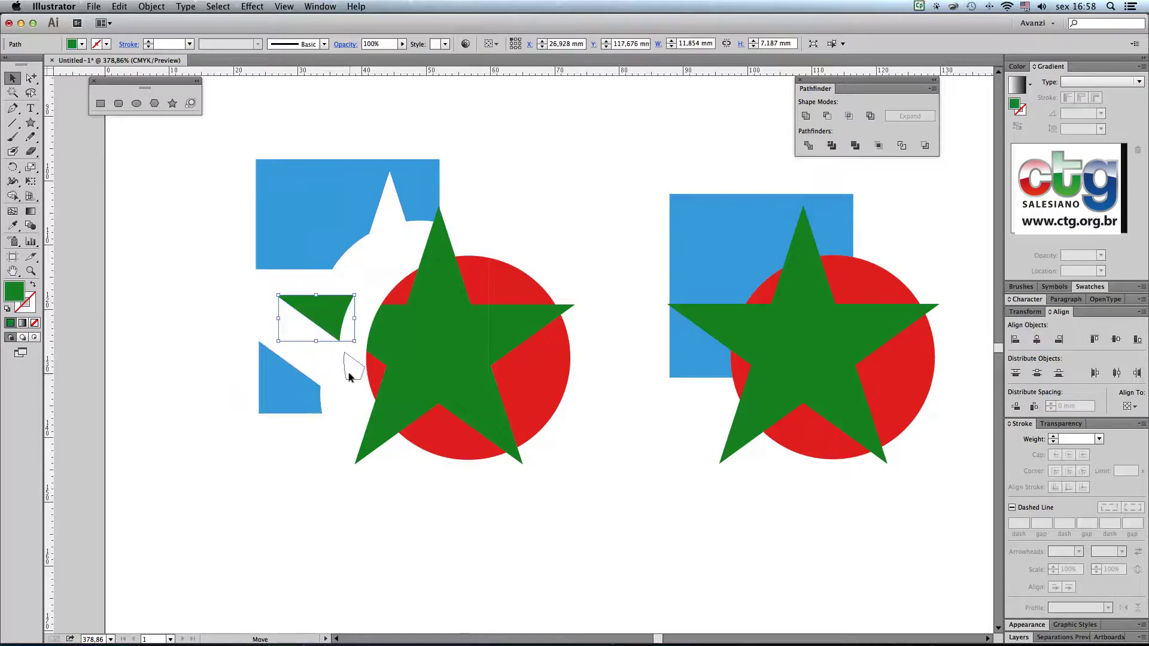
pyautogui.moveTo(348, 372); pyautogui.dragTo(349, 372)
pyautogui.moveTo(383, 438); pyautogui.dragTo(367, 459)
pyautogui.moveTo(437, 441); pyautogui.dragTo(440, 482)
pyautogui.moveTo(532, 409); pyautogui.dragTo(569, 410)
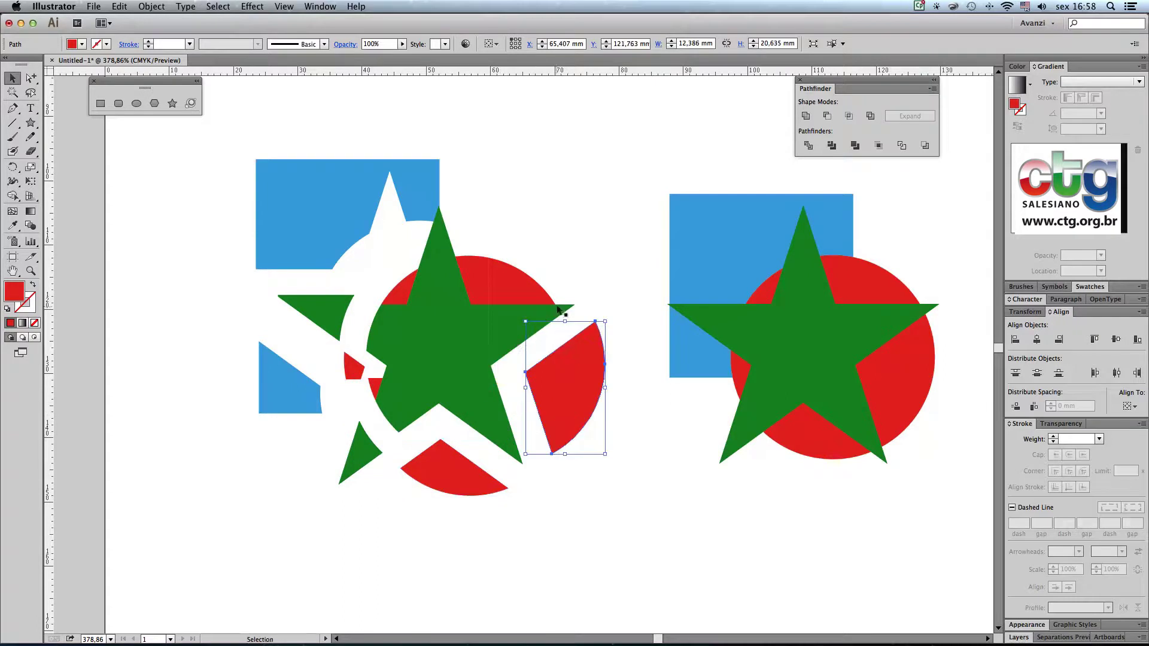
pyautogui.moveTo(557, 309); pyautogui.dragTo(578, 297)
pyautogui.moveTo(508, 283); pyautogui.dragTo(469, 238)
pyautogui.moveTo(395, 289); pyautogui.dragTo(384, 282)
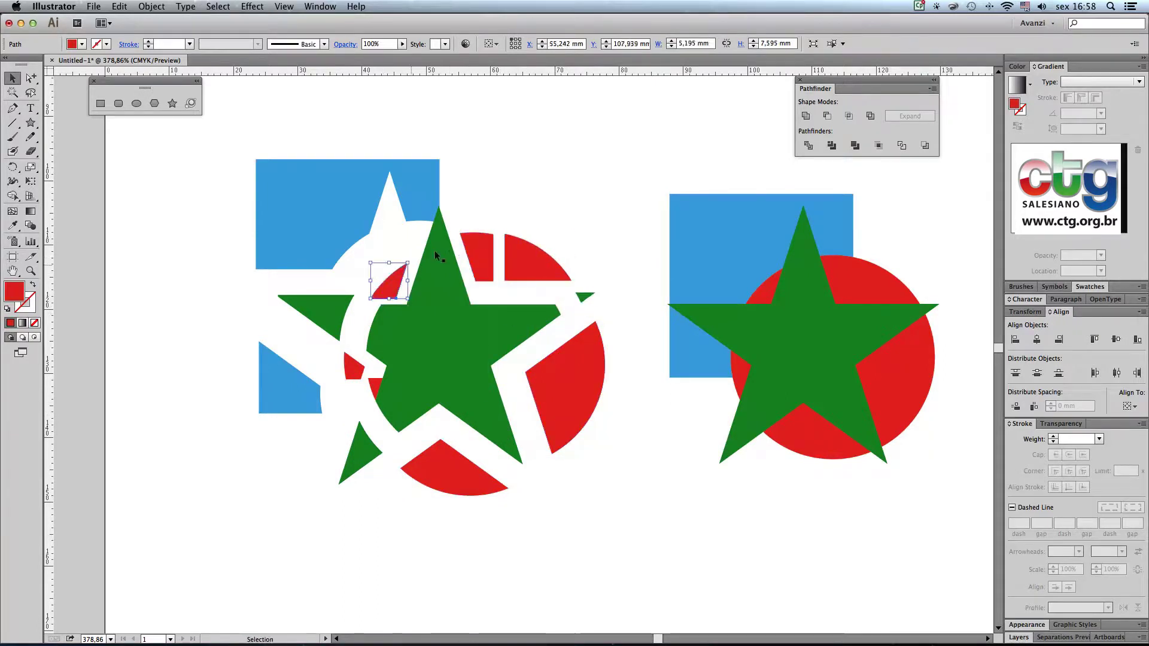
pyautogui.moveTo(433, 232); pyautogui.dragTo(454, 206)
pyautogui.moveTo(512, 329); pyautogui.dragTo(523, 329)
pyautogui.moveTo(457, 348); pyautogui.dragTo(455, 350)
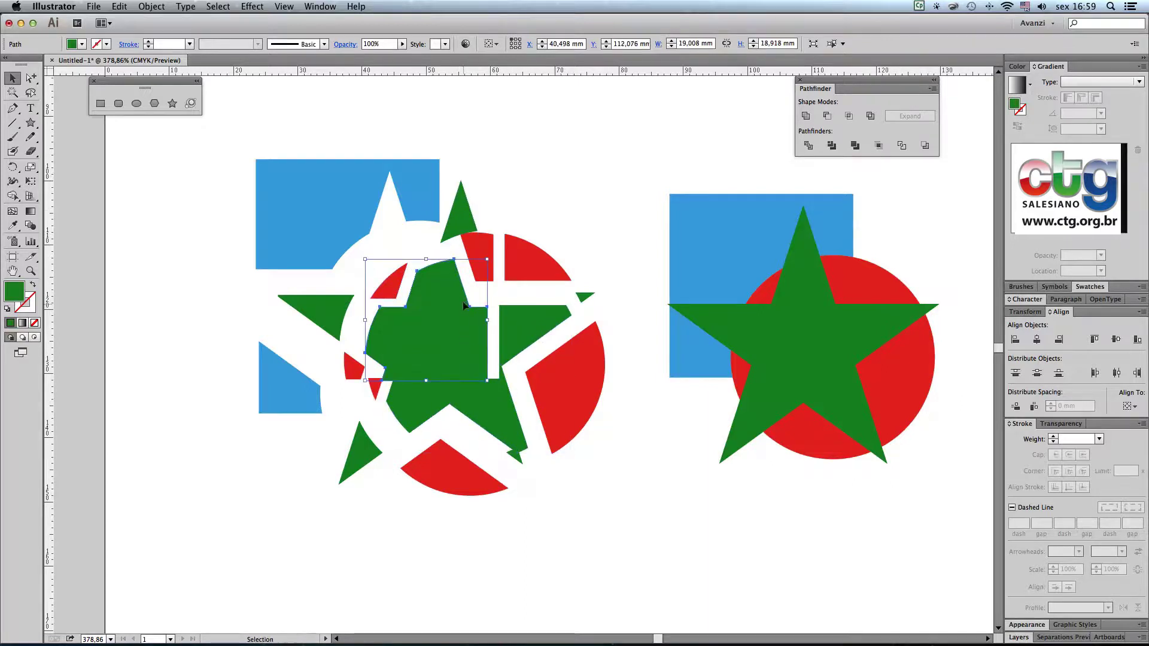
# Apply Trim to the square, circle and star of the second set in the row
pyautogui.moveTo(622, 423); pyautogui.dragTo(508, 421)
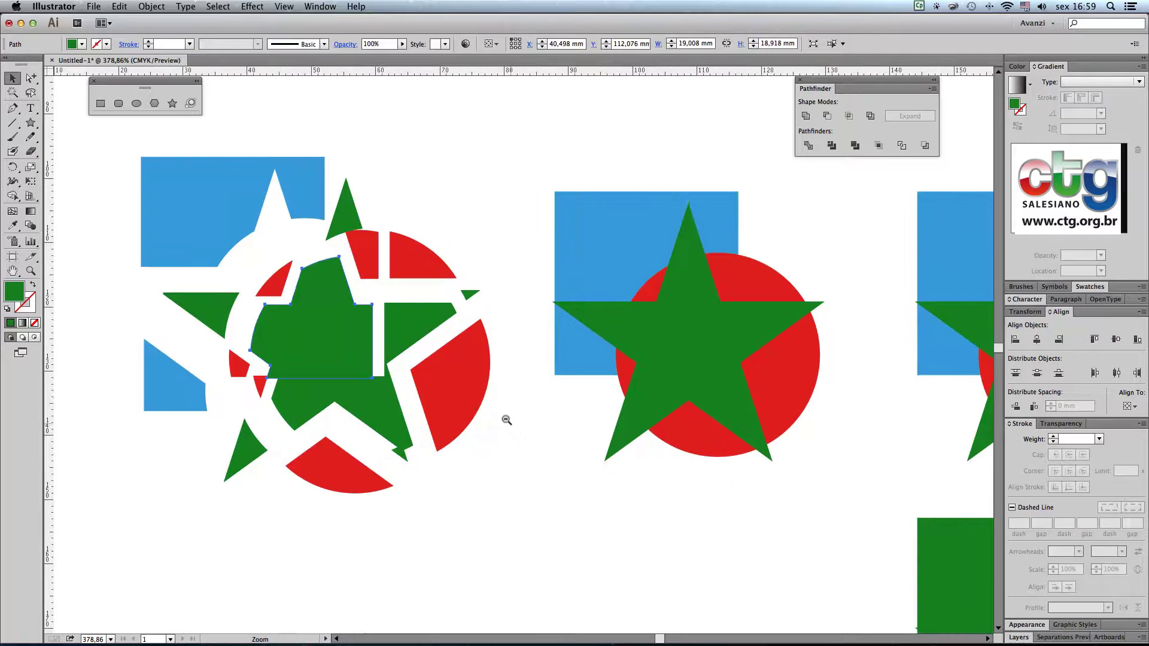
pyautogui.keyDown('alt'); pyautogui.click(506, 420); pyautogui.keyUp('alt')
pyautogui.hscroll(3, 553, 428)
pyautogui.scroll(2, 553, 428)
pyautogui.moveTo(495, 165); pyautogui.dragTo(659, 458)
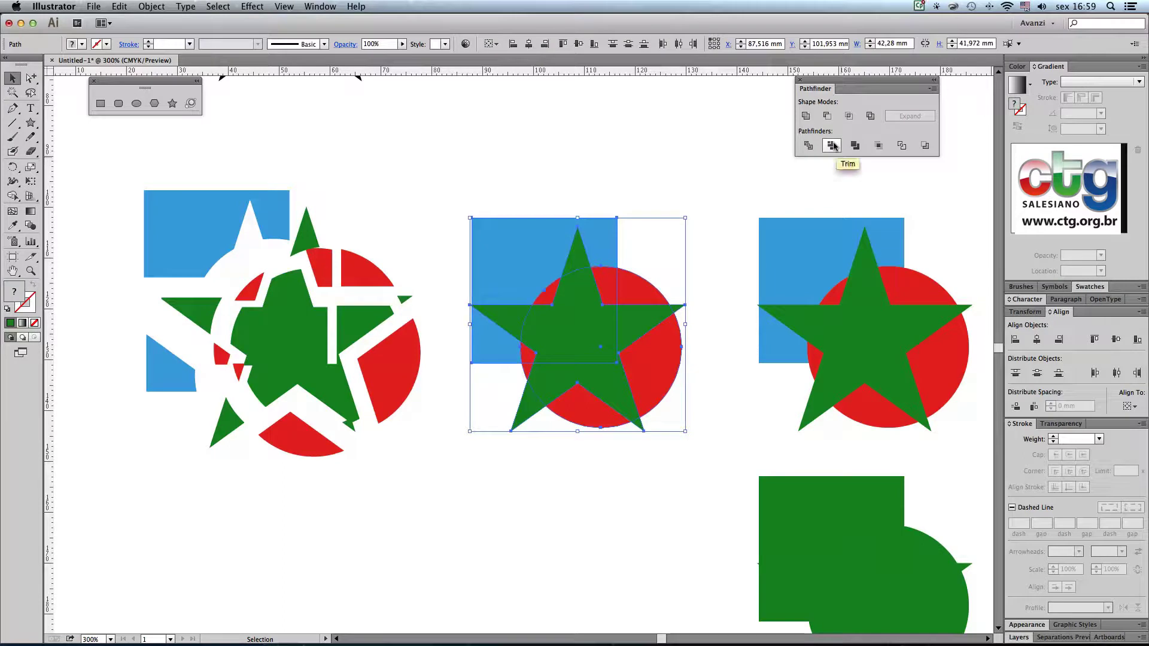
pyautogui.click(663, 185)
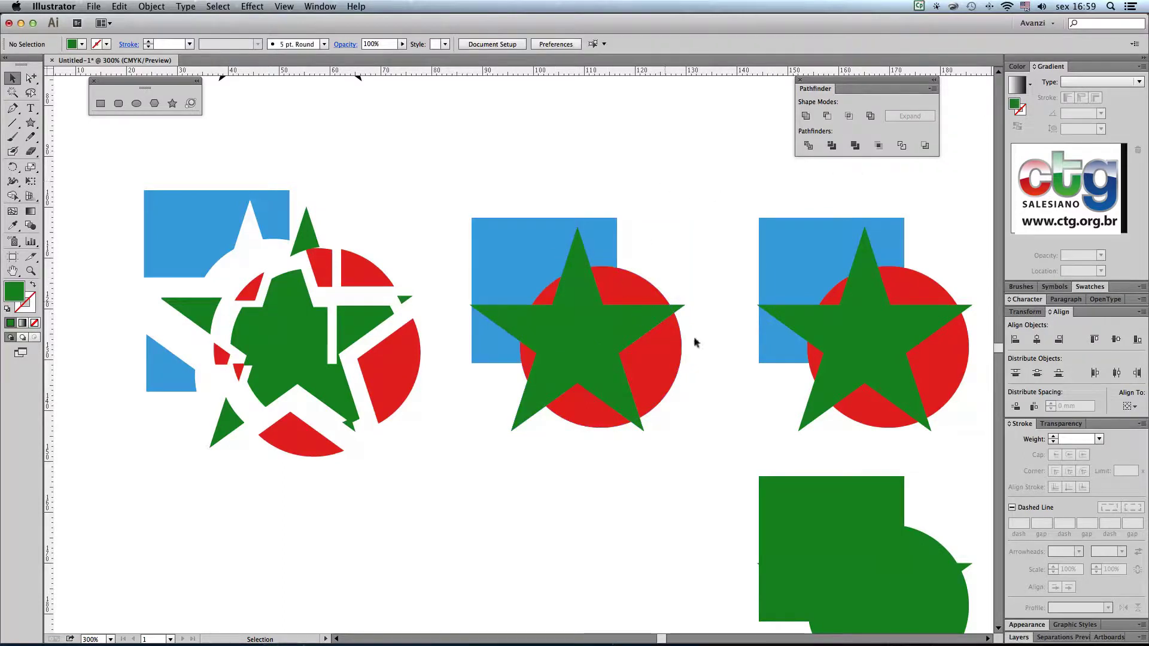
pyautogui.moveTo(511, 175); pyautogui.dragTo(682, 398)
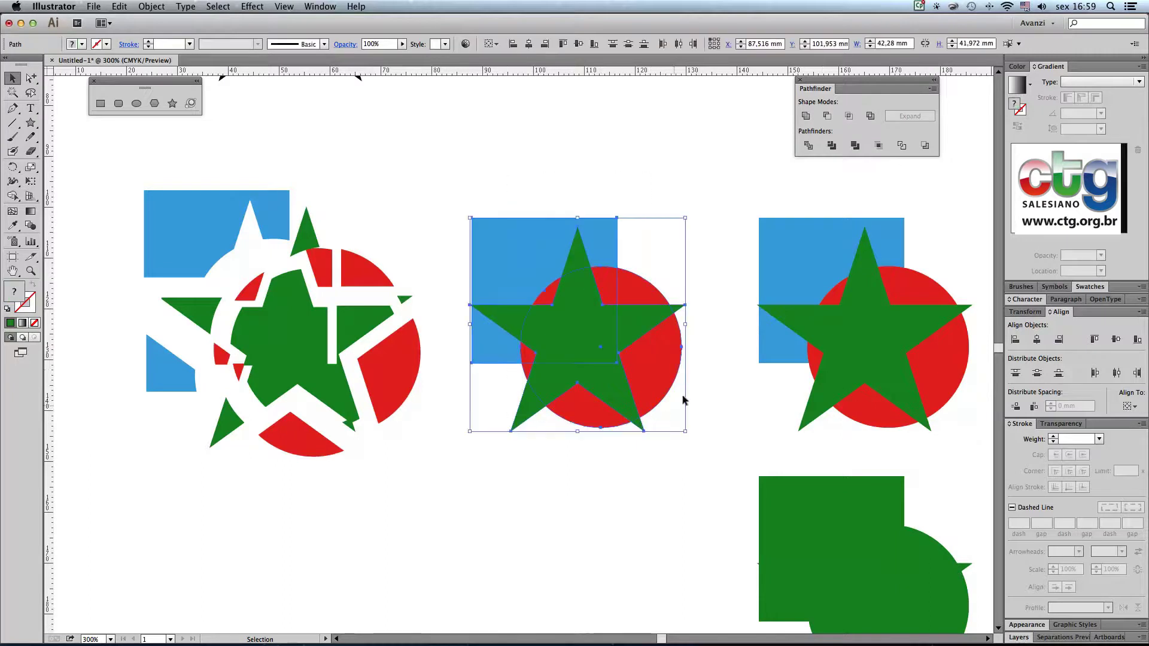
pyautogui.click(830, 146)
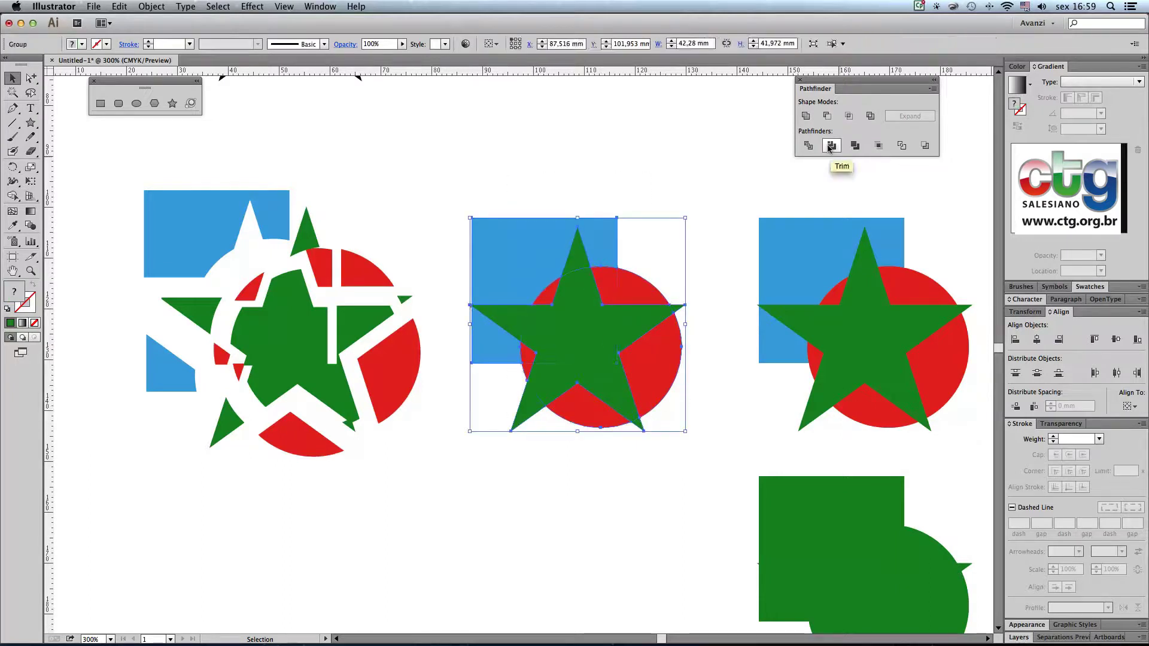
# Ungroup the trimmed second set into separate pieces
pyautogui.click(151, 6)
pyautogui.click(161, 61)
pyautogui.click(649, 187)
# Pull the blue and red pieces of the trimmed set outward, away from the whole green star
pyautogui.moveTo(609, 239); pyautogui.dragTo(639, 200)
pyautogui.moveTo(499, 356); pyautogui.dragTo(487, 368)
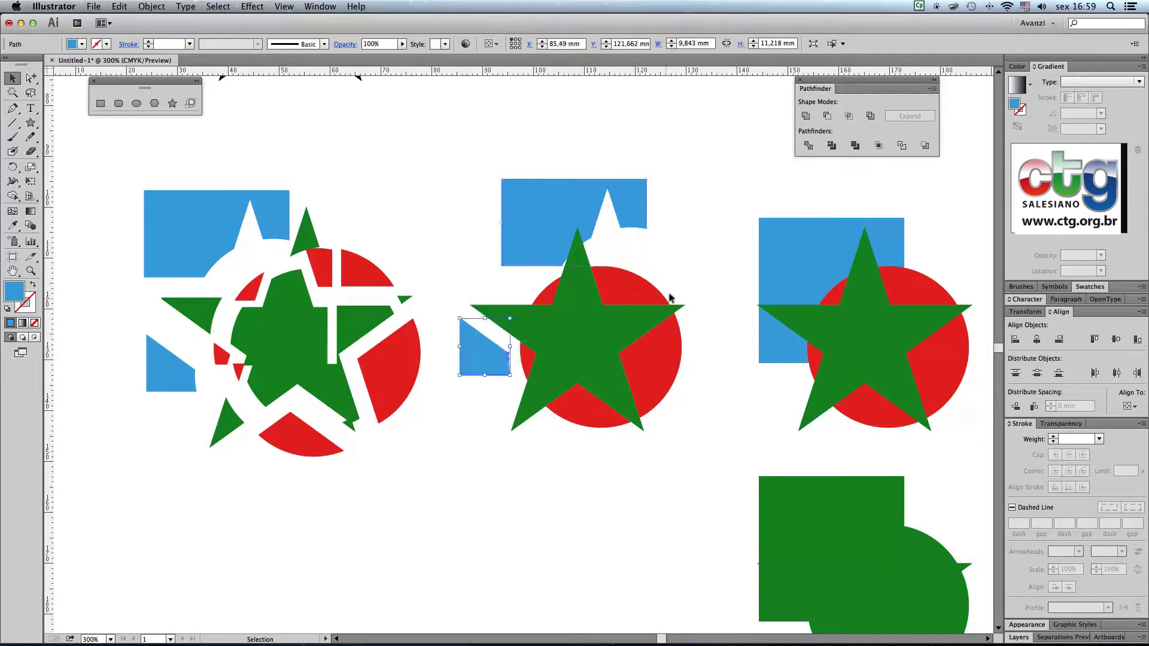
pyautogui.moveTo(650, 293); pyautogui.dragTo(650, 284)
pyautogui.moveTo(542, 292); pyautogui.dragTo(530, 288)
pyautogui.moveTo(522, 360); pyautogui.dragTo(513, 362)
pyautogui.moveTo(559, 407); pyautogui.dragTo(559, 434)
pyautogui.moveTo(651, 371); pyautogui.dragTo(466, 361)
pyautogui.click(706, 382)
# Apply Merge to the square, circle and star of the third set and ungroup the result
pyautogui.moveTo(780, 387); pyautogui.dragTo(731, 413)
pyautogui.moveTo(467, 184); pyautogui.dragTo(668, 445)
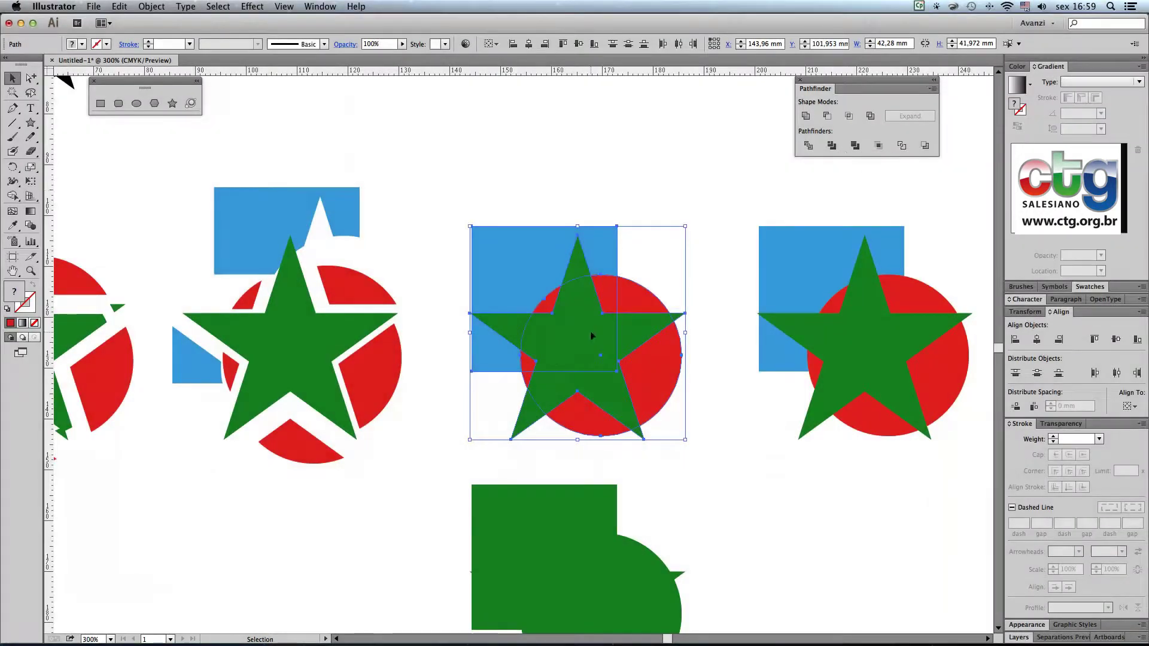
pyautogui.click(854, 146)
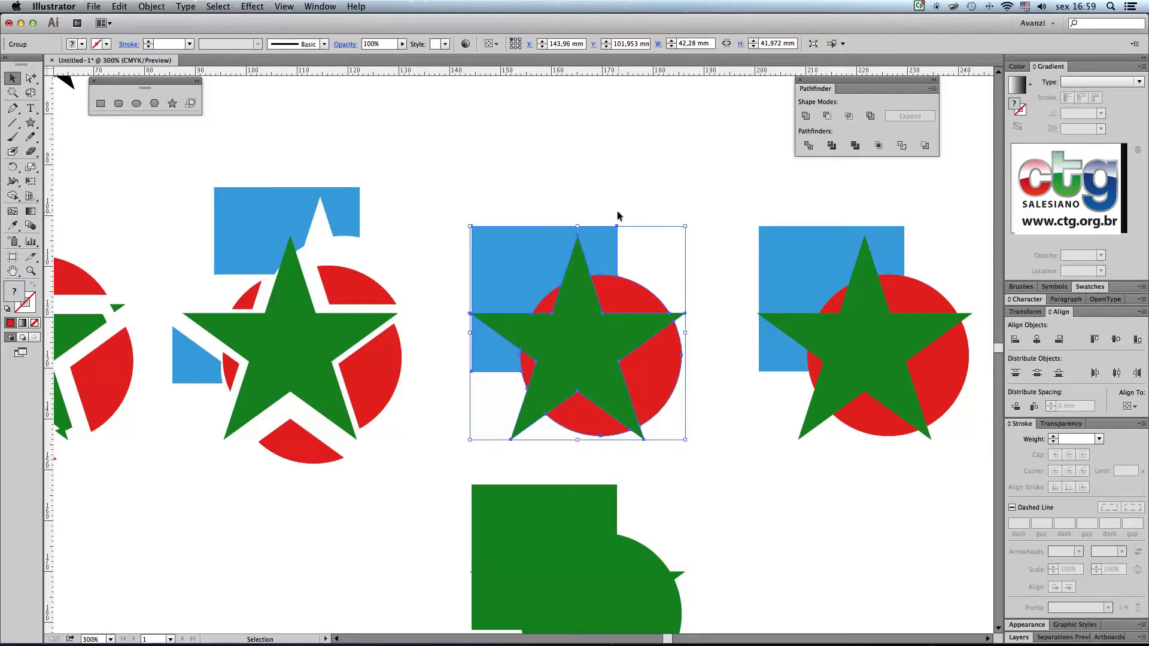
pyautogui.click(598, 205)
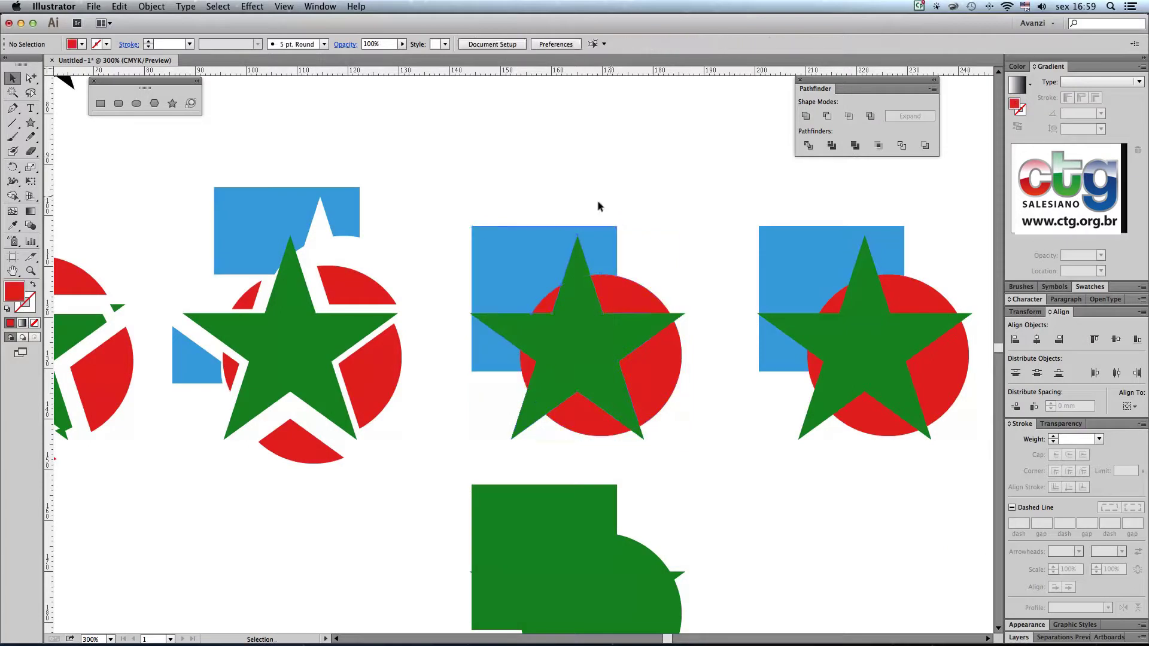
# Move the blue and red pieces of the merged set outward, away from its green star
pyautogui.moveTo(532, 228); pyautogui.dragTo(532, 195)
pyautogui.moveTo(643, 288); pyautogui.dragTo(663, 271)
pyautogui.moveTo(480, 351); pyautogui.dragTo(459, 359)
pyautogui.moveTo(662, 383); pyautogui.dragTo(684, 386)
pyautogui.moveTo(578, 421); pyautogui.dragTo(577, 437)
pyautogui.moveTo(527, 366); pyautogui.dragTo(520, 367)
pyautogui.moveTo(551, 294); pyautogui.dragTo(544, 284)
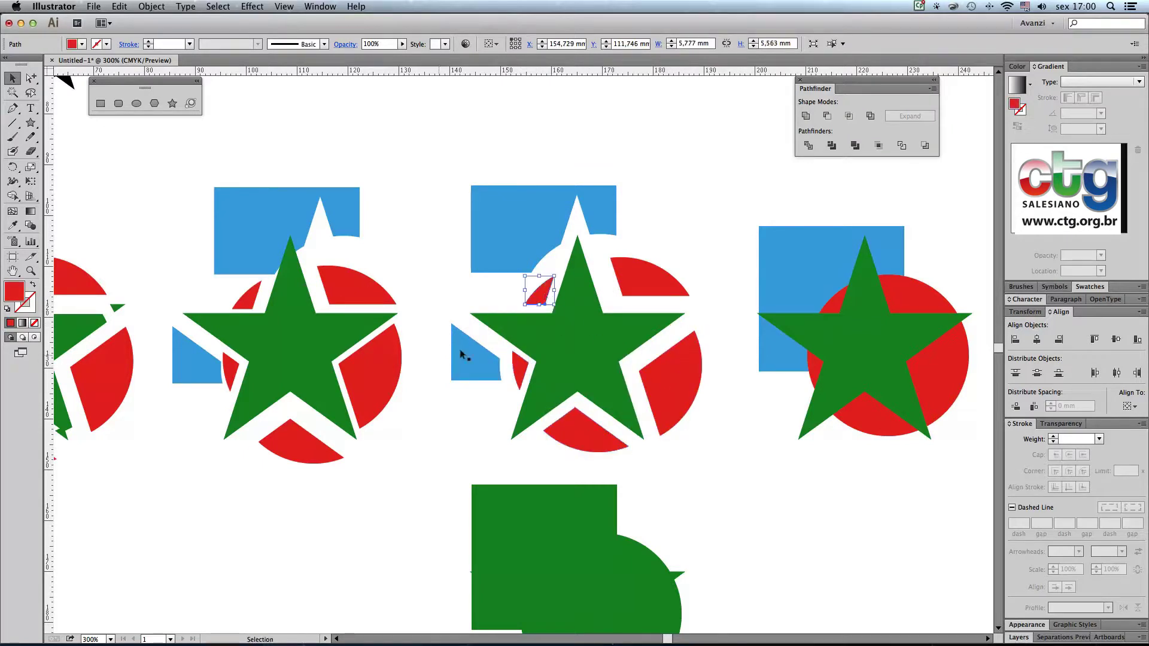
# Apply the Merge pathfinder to the all-green square, circle and star below the row
pyautogui.click(326, 338)
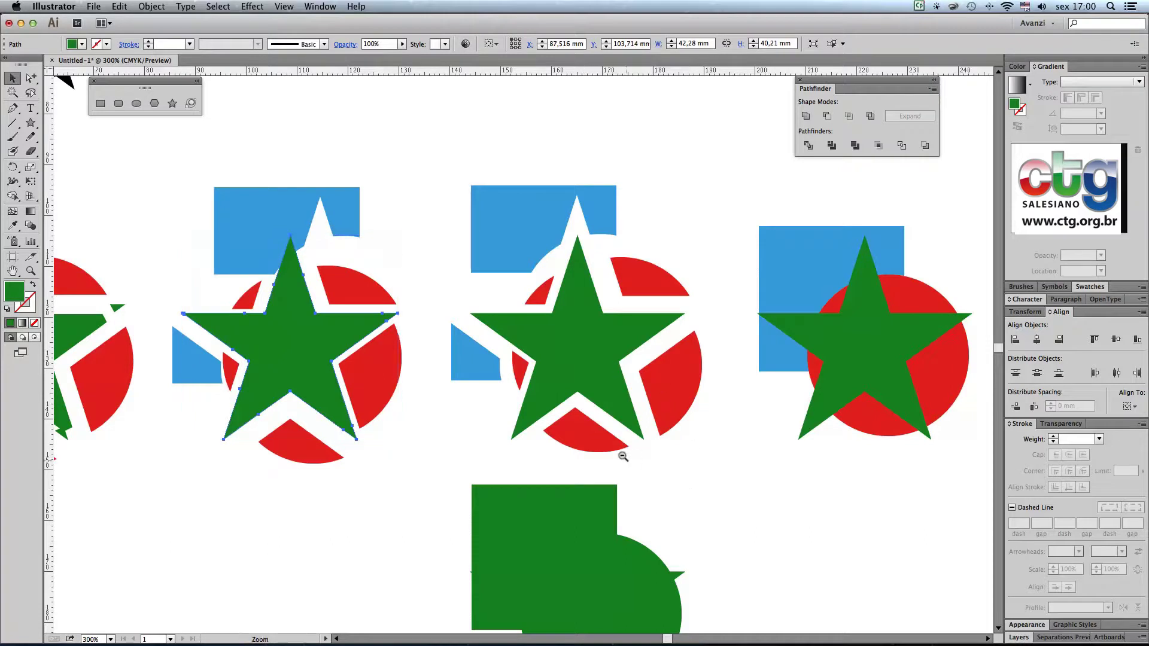
pyautogui.press('super+minus')
pyautogui.moveTo(671, 454); pyautogui.dragTo(652, 377)
pyautogui.moveTo(403, 325); pyautogui.dragTo(590, 420)
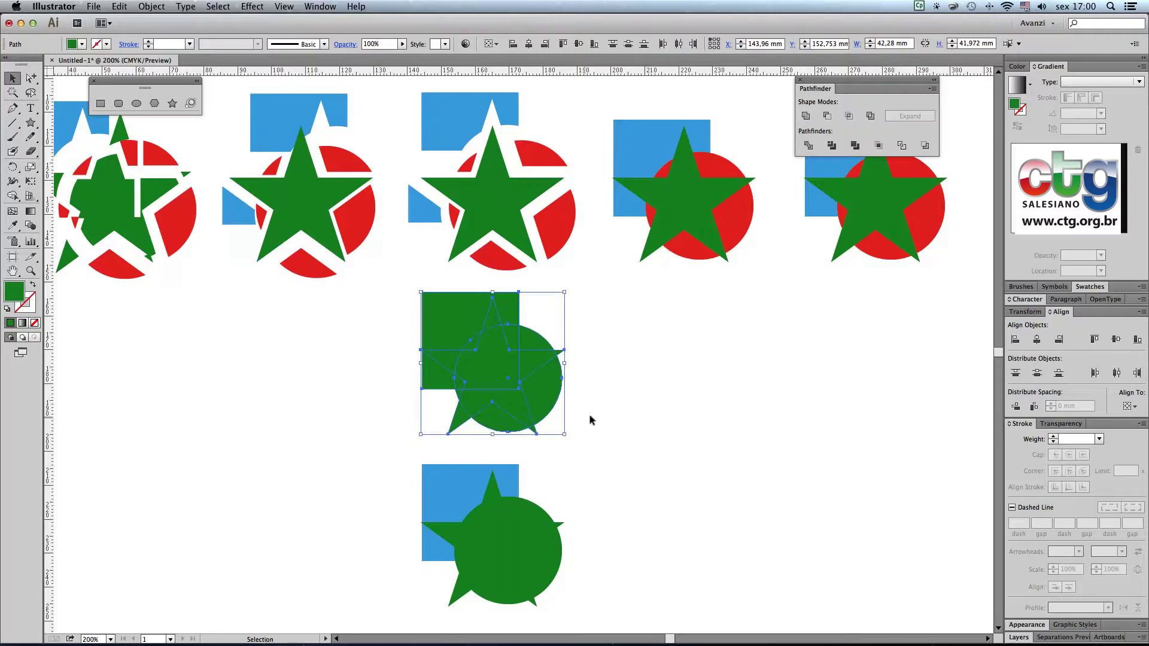
pyautogui.click(854, 145)
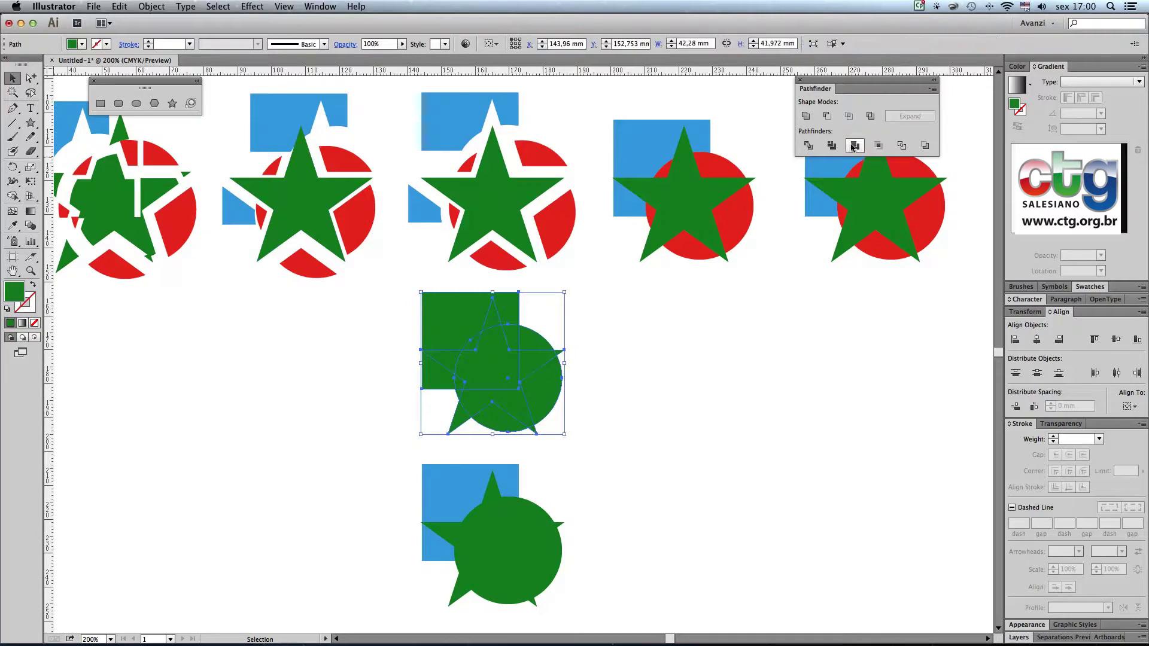
pyautogui.click(576, 373)
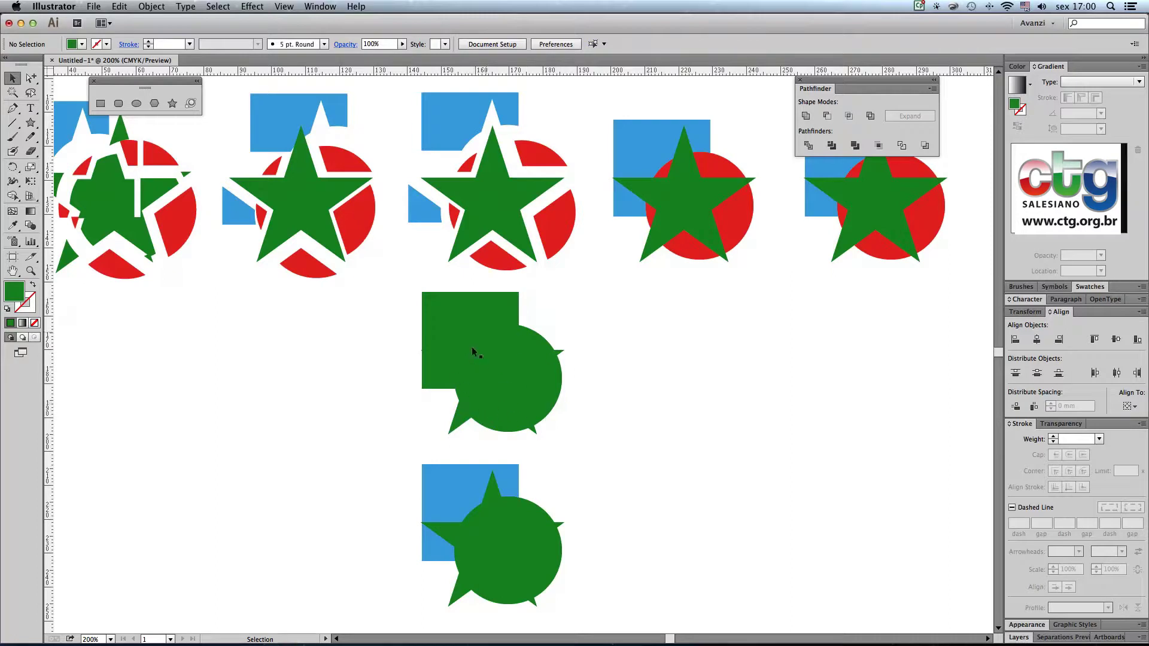
pyautogui.click(450, 350)
pyautogui.click(622, 400)
# Merge the blue square with the green circle and star in the lowest set and ungroup the result
pyautogui.moveTo(276, 298); pyautogui.dragTo(483, 569)
pyautogui.moveTo(637, 443); pyautogui.dragTo(559, 216)
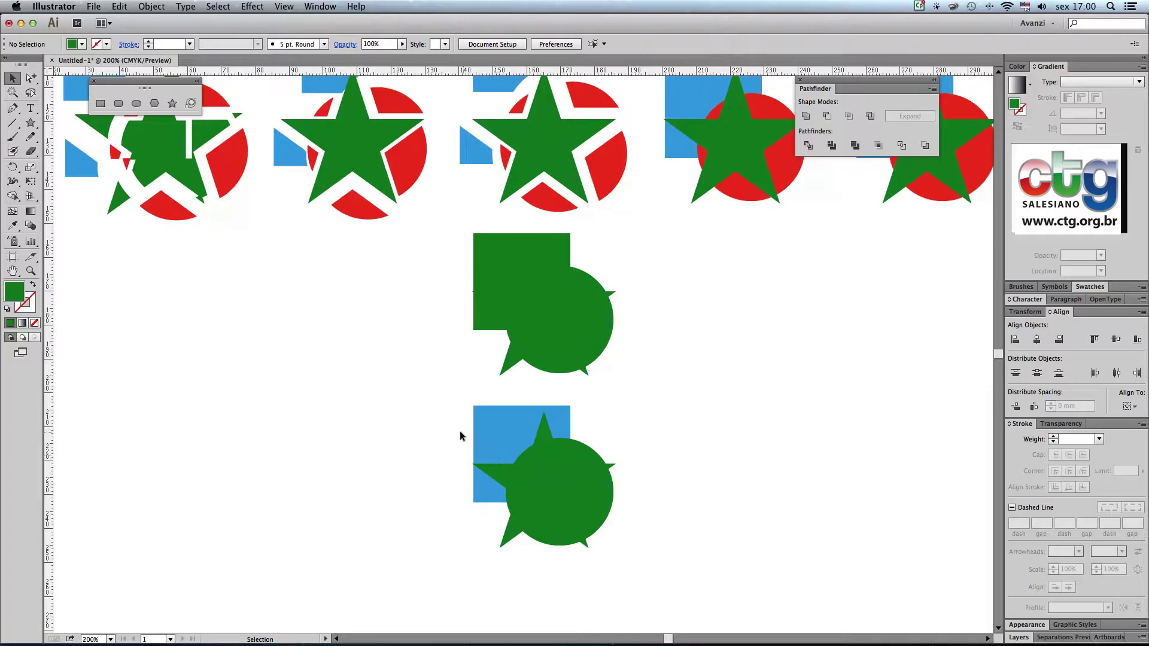
pyautogui.moveTo(508, 459); pyautogui.dragTo(652, 534)
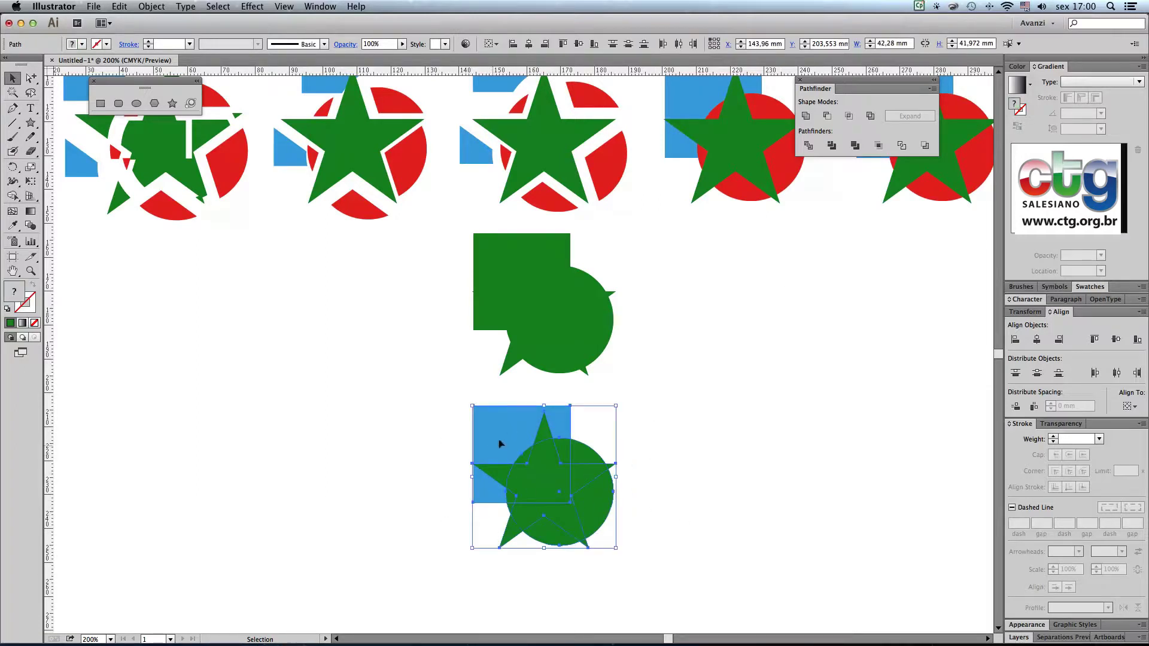
pyautogui.click(850, 145)
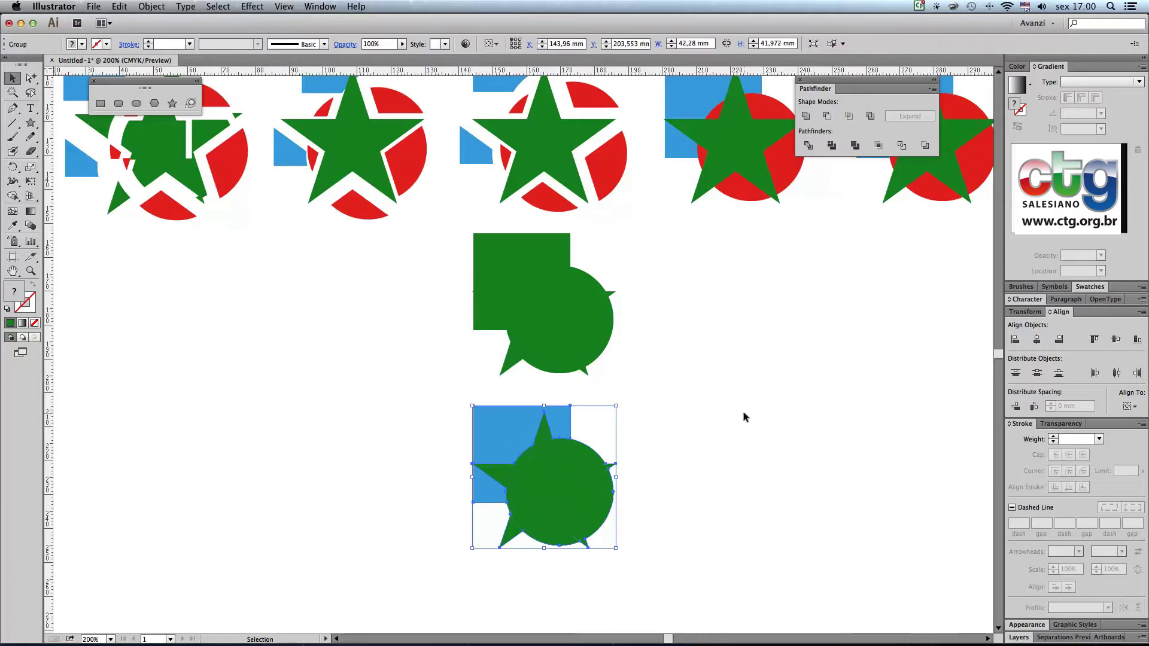
pyautogui.click(670, 464)
pyautogui.click(558, 494)
pyautogui.click(692, 474)
# Move the two blue pieces of the lowest merged set outward, away from the combined green shape
pyautogui.moveTo(478, 446); pyautogui.dragTo(466, 436)
pyautogui.moveTo(478, 488); pyautogui.dragTo(451, 497)
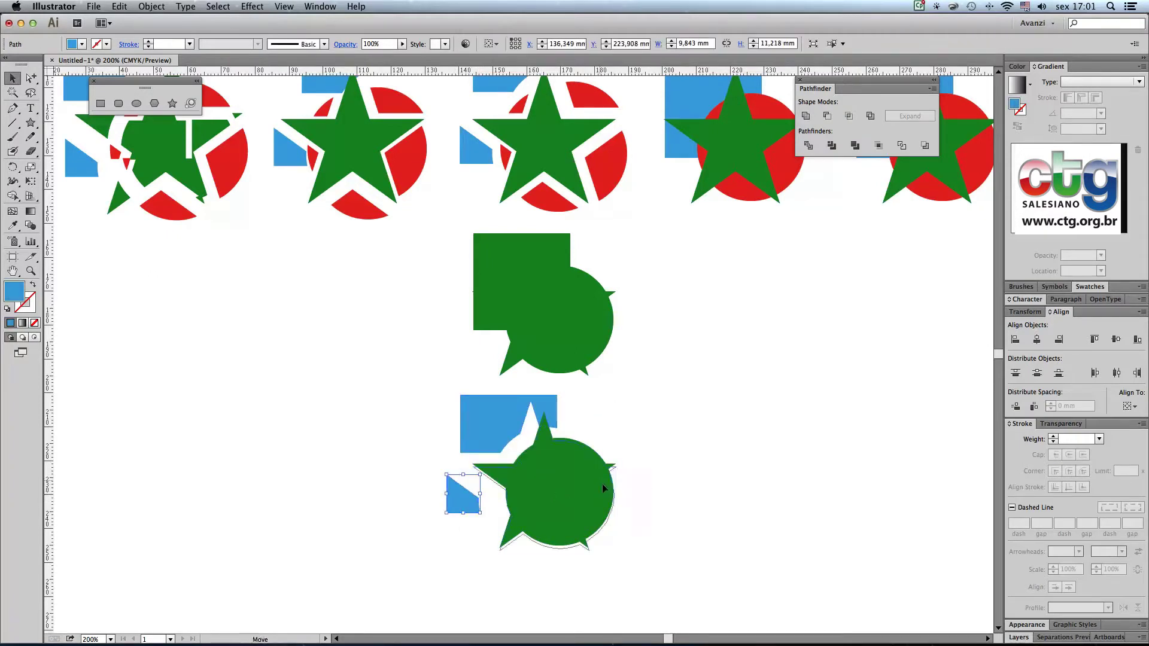
pyautogui.moveTo(599, 477); pyautogui.dragTo(608, 493)
pyautogui.click(751, 424)
# Apply the Crop pathfinder to the square, circle and star of the fourth set
pyautogui.scroll(5, 750, 424)
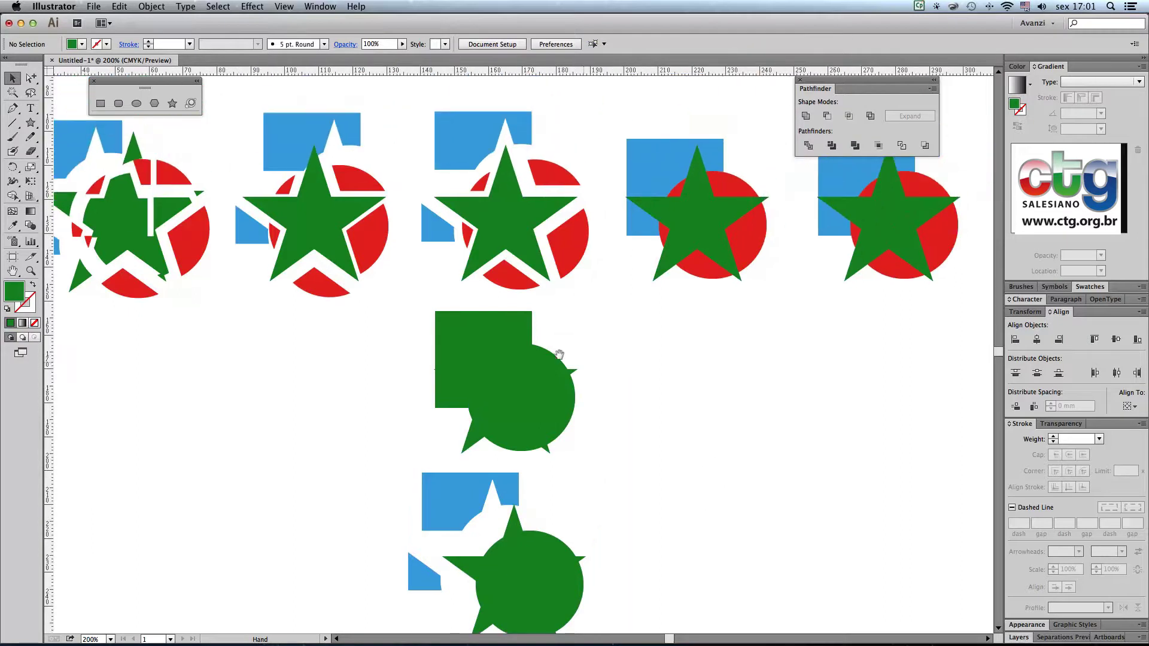
pyautogui.scroll(5, 705, 422)
pyautogui.hscroll(4, 704, 422)
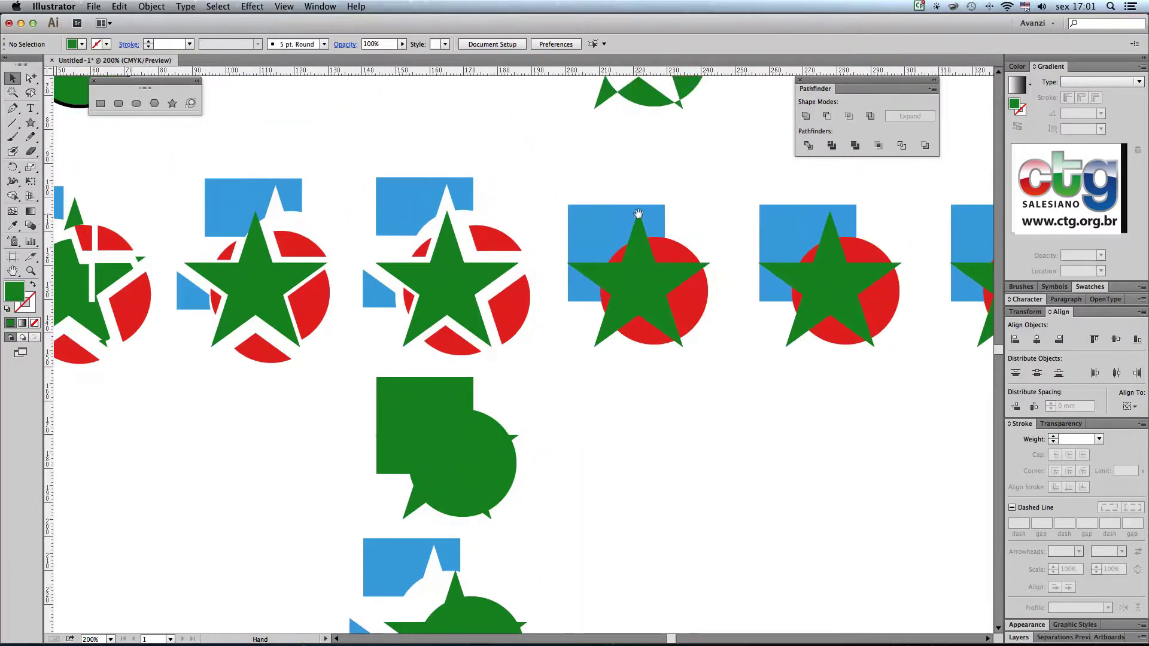
pyautogui.moveTo(572, 177); pyautogui.dragTo(705, 347)
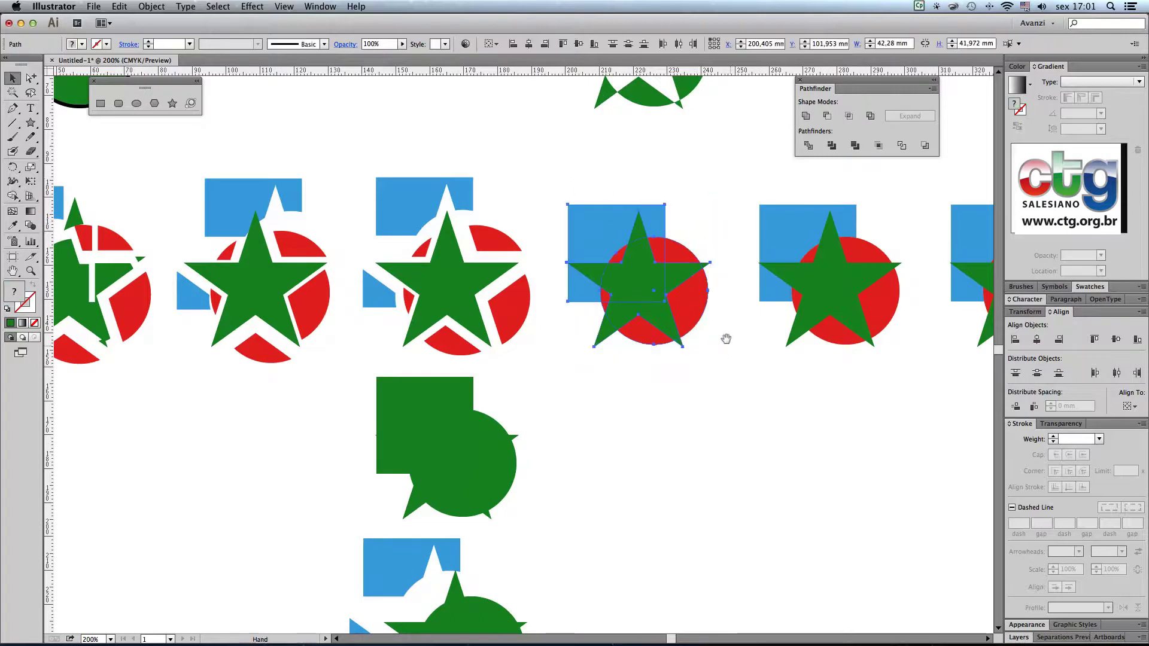
pyautogui.press('super+space')
pyautogui.scroll(4, 525, 241)
pyautogui.moveTo(498, 216); pyautogui.dragTo(733, 438)
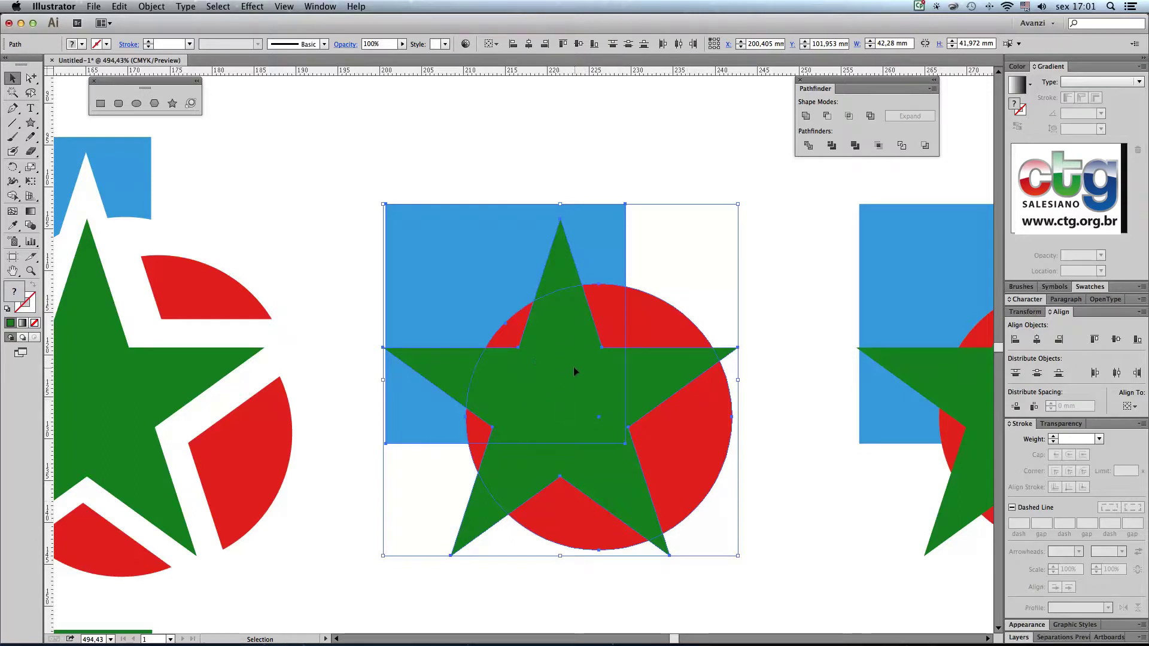
pyautogui.click(878, 146)
pyautogui.click(600, 176)
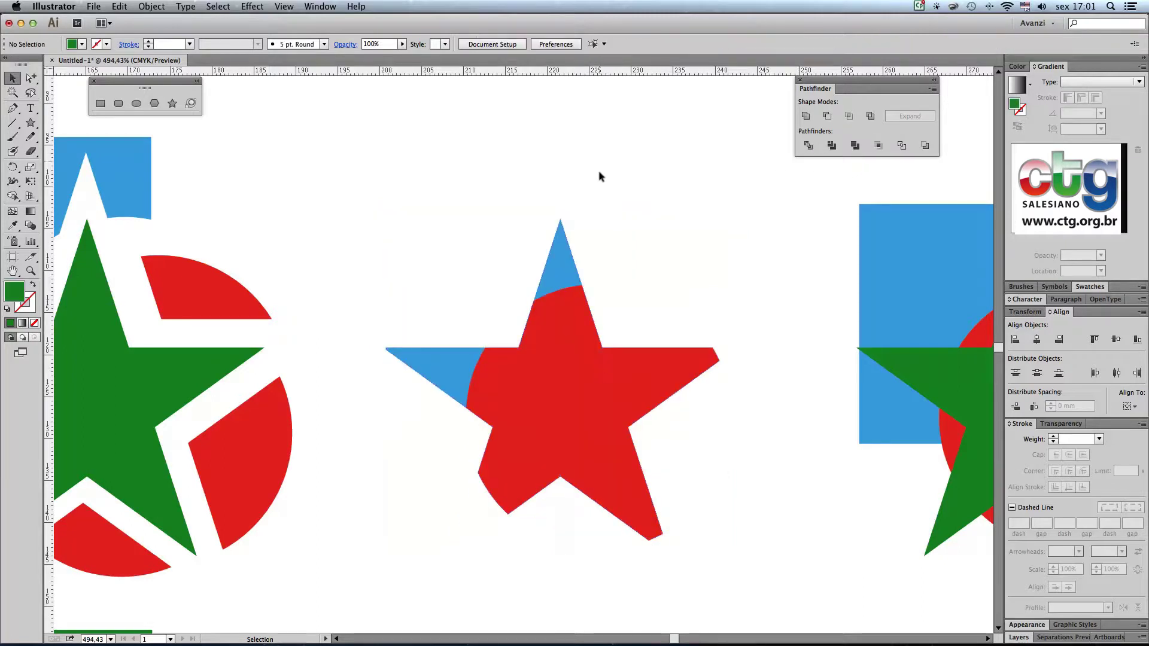
# Examine the cropped star's paths, including its unfilled tips, with the bounding box hidden and shown
pyautogui.click(597, 381)
pyautogui.press('super+shift+b')
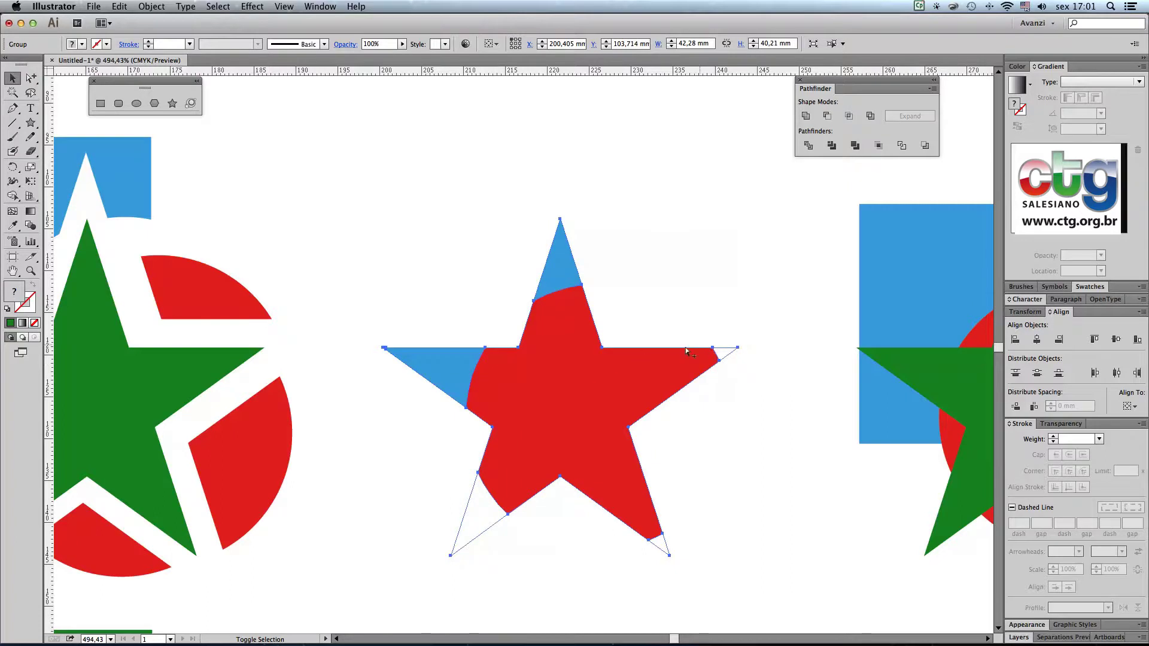
pyautogui.keyDown('alt'); pyautogui.keyDown('super'); pyautogui.click(576, 378); pyautogui.keyUp('super'); pyautogui.keyUp('alt')
pyautogui.keyDown('alt'); pyautogui.keyDown('super'); pyautogui.click(511, 366); pyautogui.keyUp('super'); pyautogui.keyUp('alt')
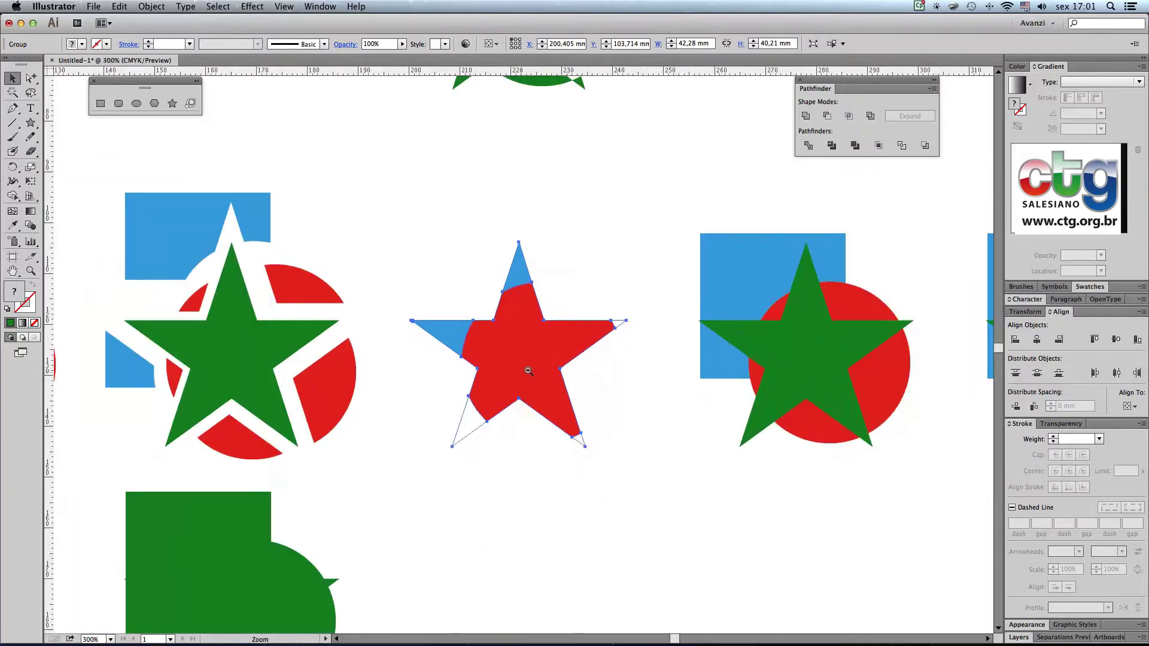
pyautogui.moveTo(607, 379); pyautogui.dragTo(571, 382)
pyautogui.press('super+shift+b')
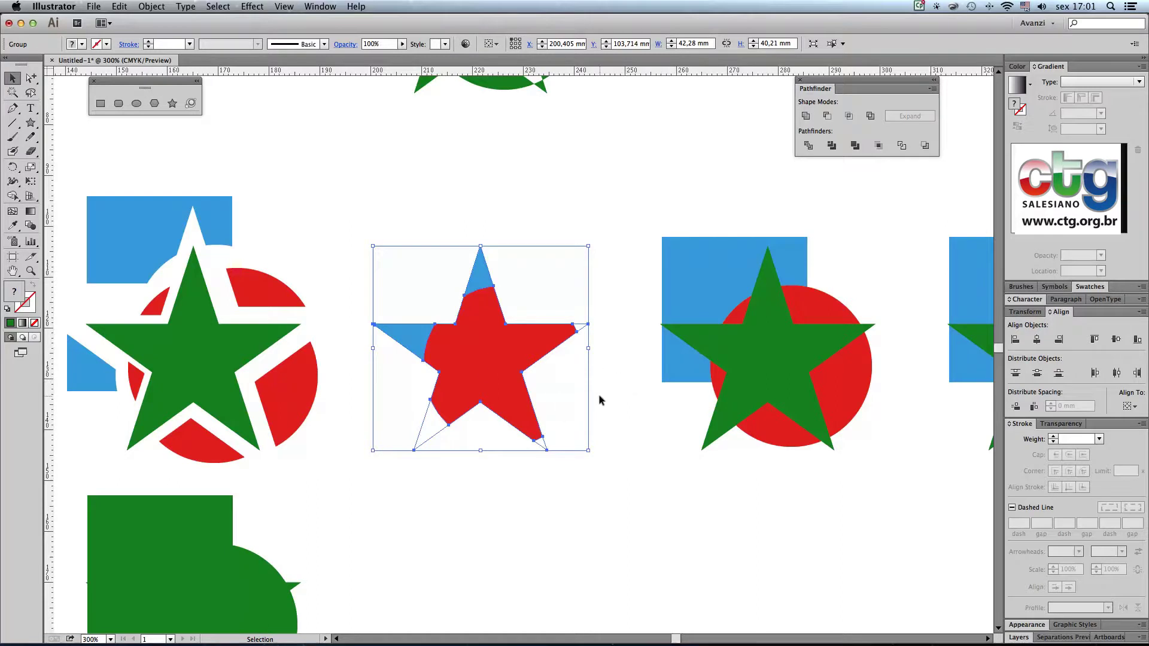
pyautogui.click(603, 399)
pyautogui.click(487, 385)
pyautogui.click(563, 227)
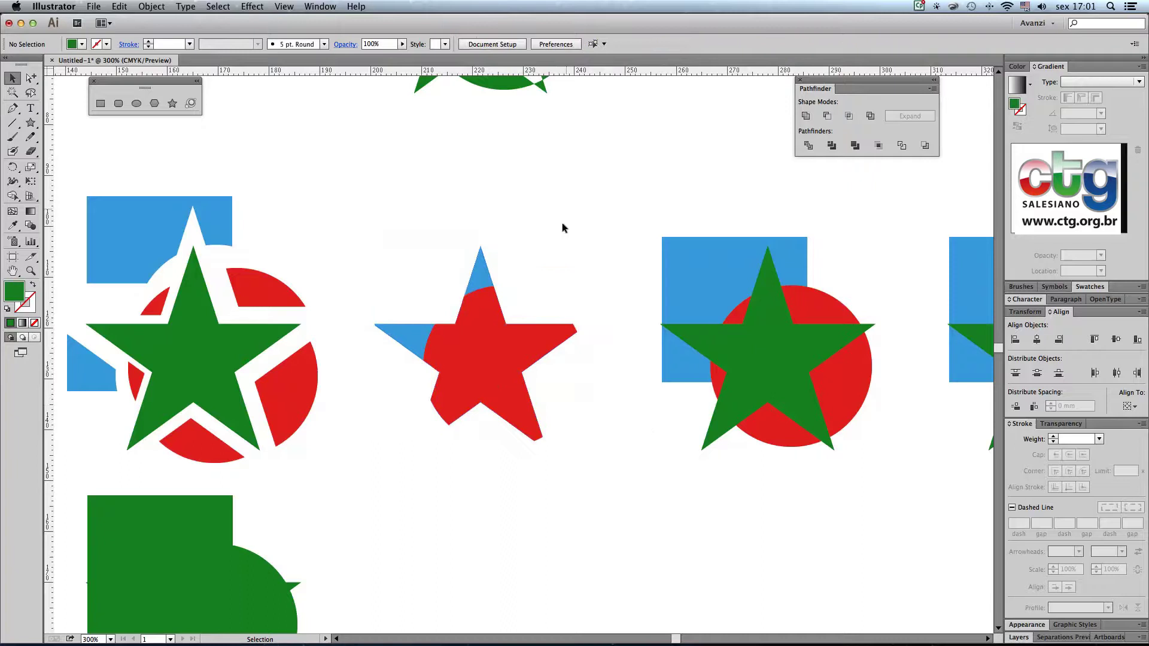
# Compare the cropped star's paths in Outline and Preview views
pyautogui.click(538, 341)
pyautogui.press('super+y')
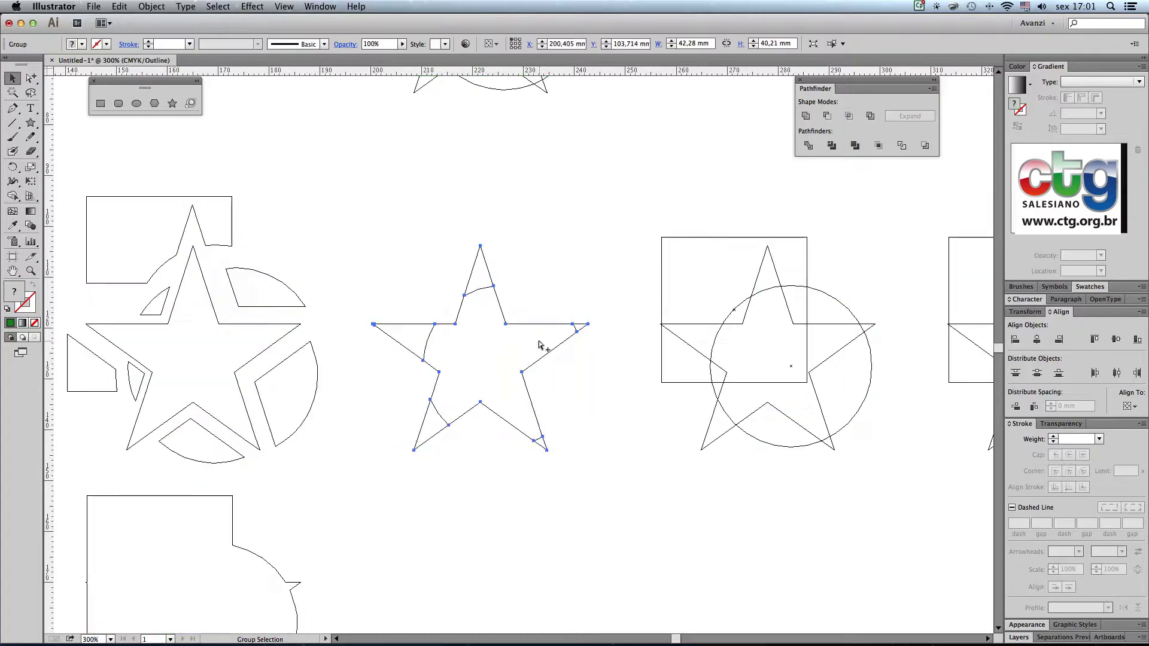
pyautogui.press('super+y')
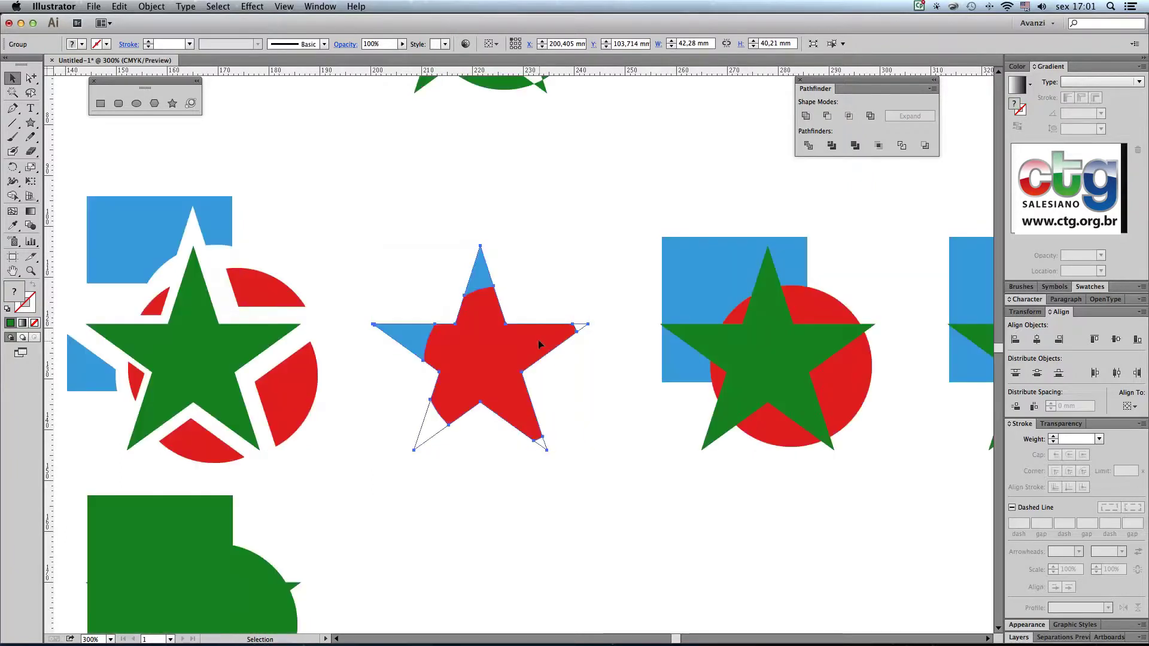
pyautogui.click(636, 421)
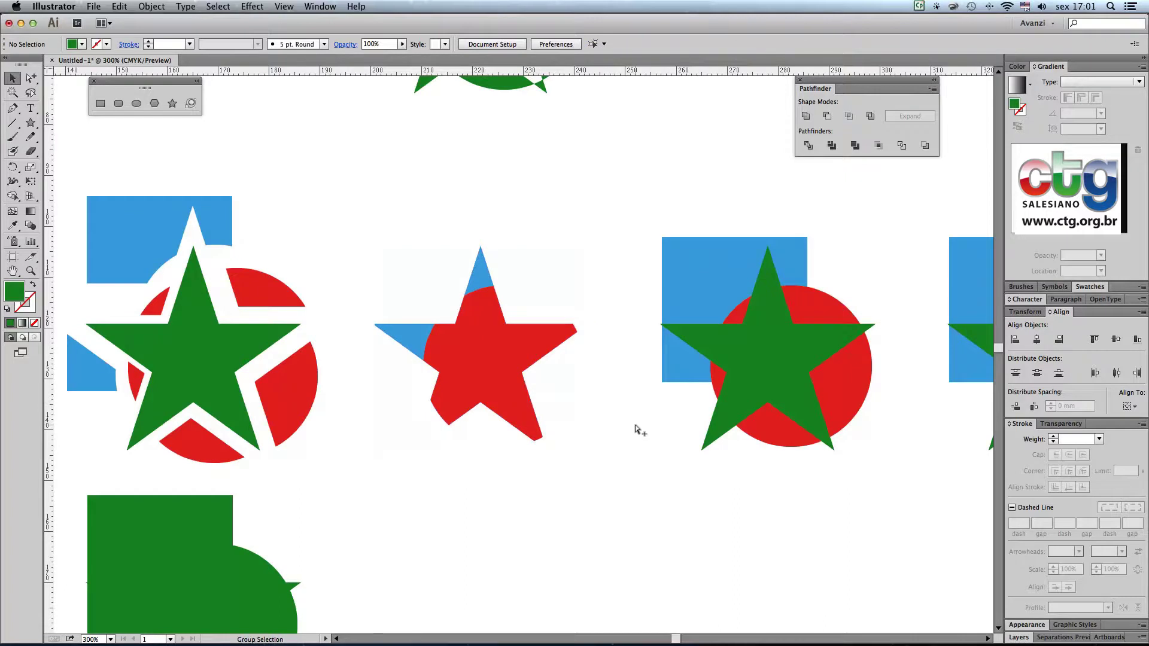
pyautogui.press('super+y')
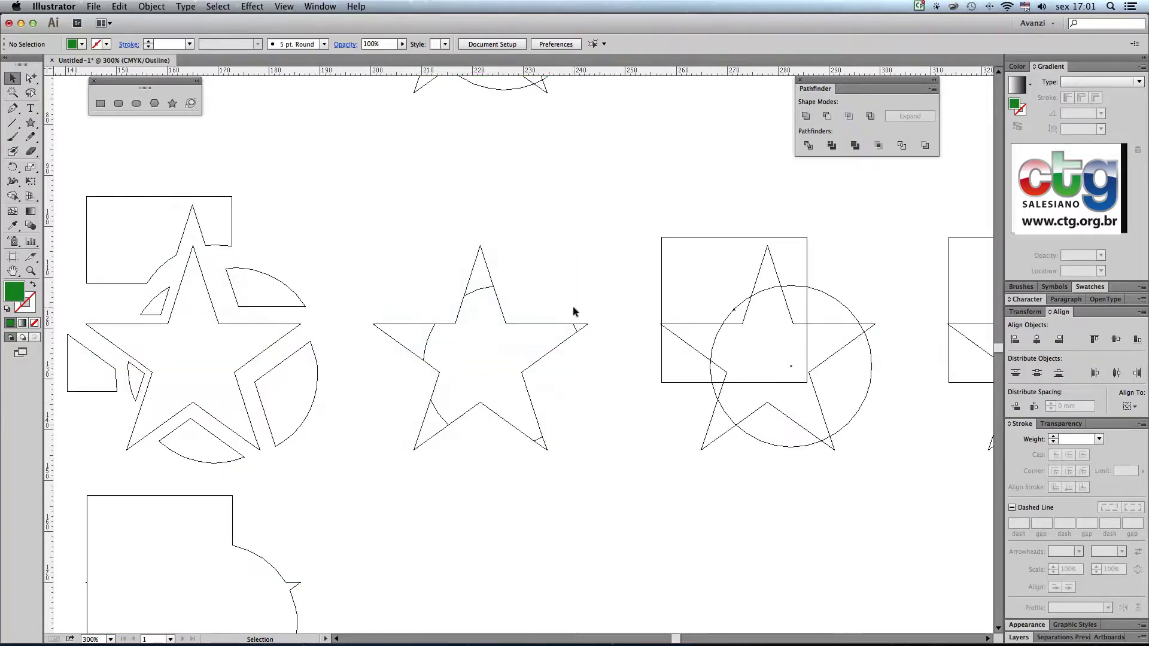
pyautogui.press('super+y')
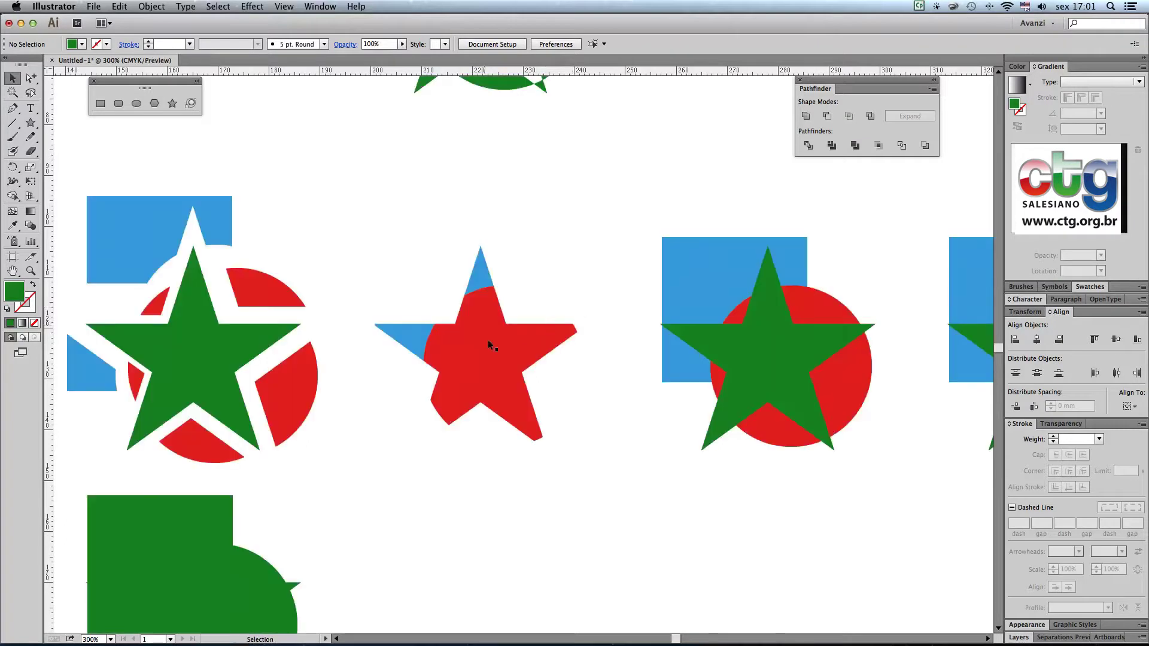
# Ungroup the cropped star and pull its blue upper tip, blue side tip and red body apart
pyautogui.hscroll(3, 623, 402)
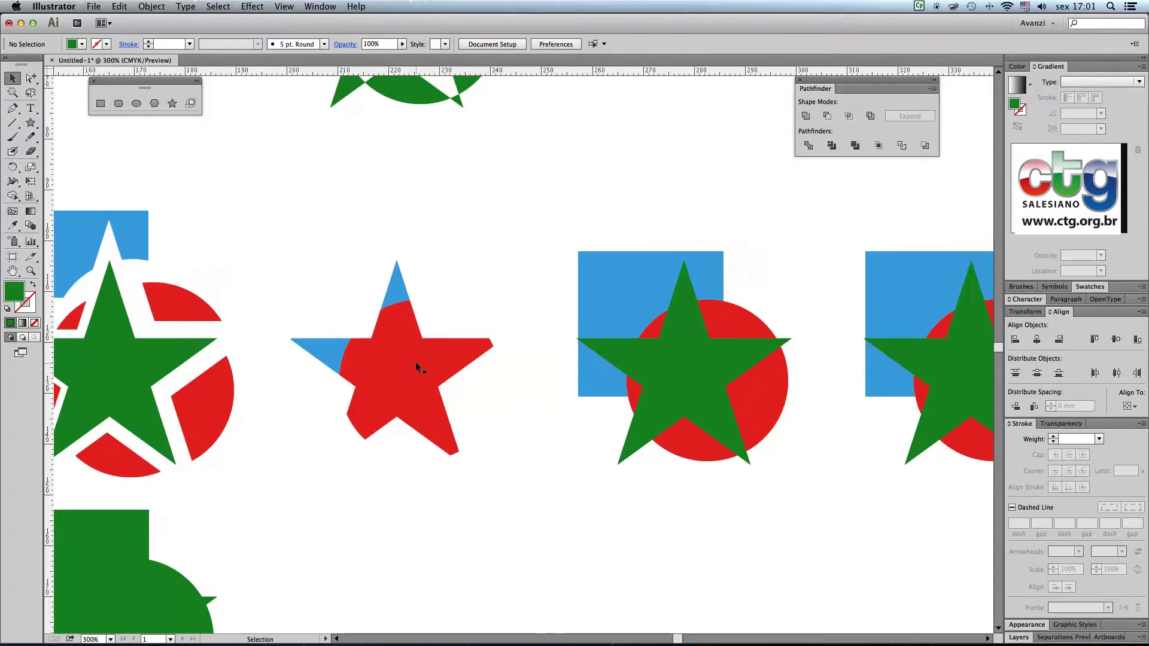
pyautogui.click(414, 362)
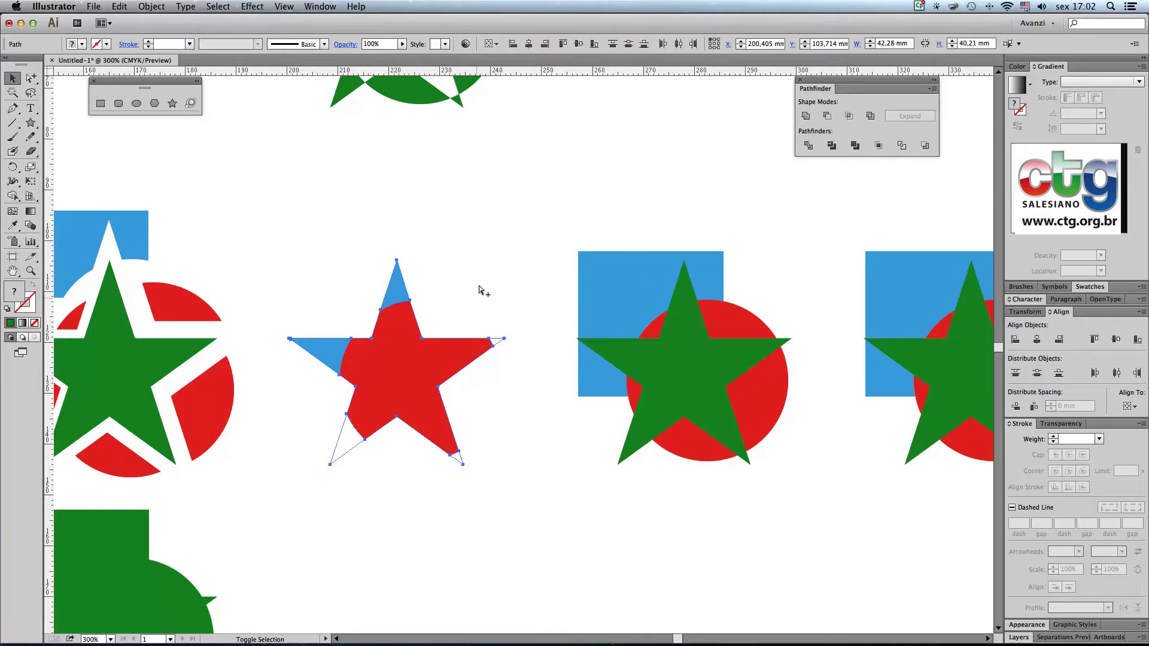
pyautogui.click(433, 269)
pyautogui.moveTo(392, 281); pyautogui.dragTo(399, 262)
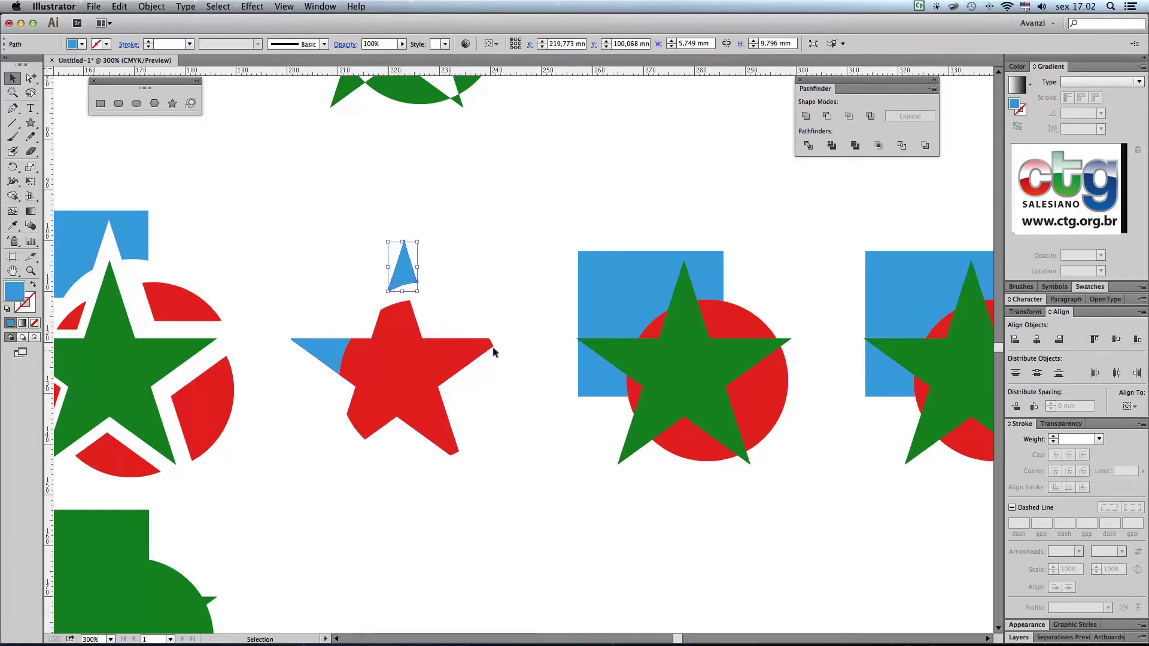
pyautogui.moveTo(498, 340); pyautogui.dragTo(479, 357)
pyautogui.moveTo(328, 355); pyautogui.dragTo(318, 344)
pyautogui.click(515, 471)
# Apply the Outline pathfinder to the fifth set's square, circle and star and set the stroke weight to 4 pt
pyautogui.hscroll(5, 515, 471)
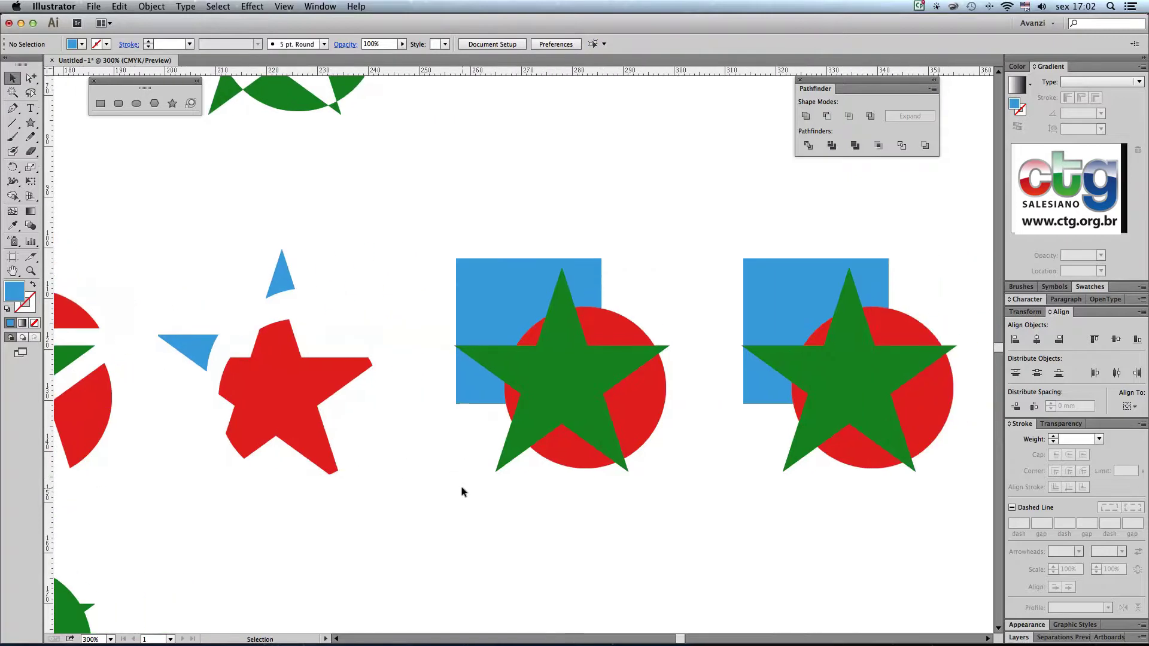
pyautogui.moveTo(464, 225); pyautogui.dragTo(658, 487)
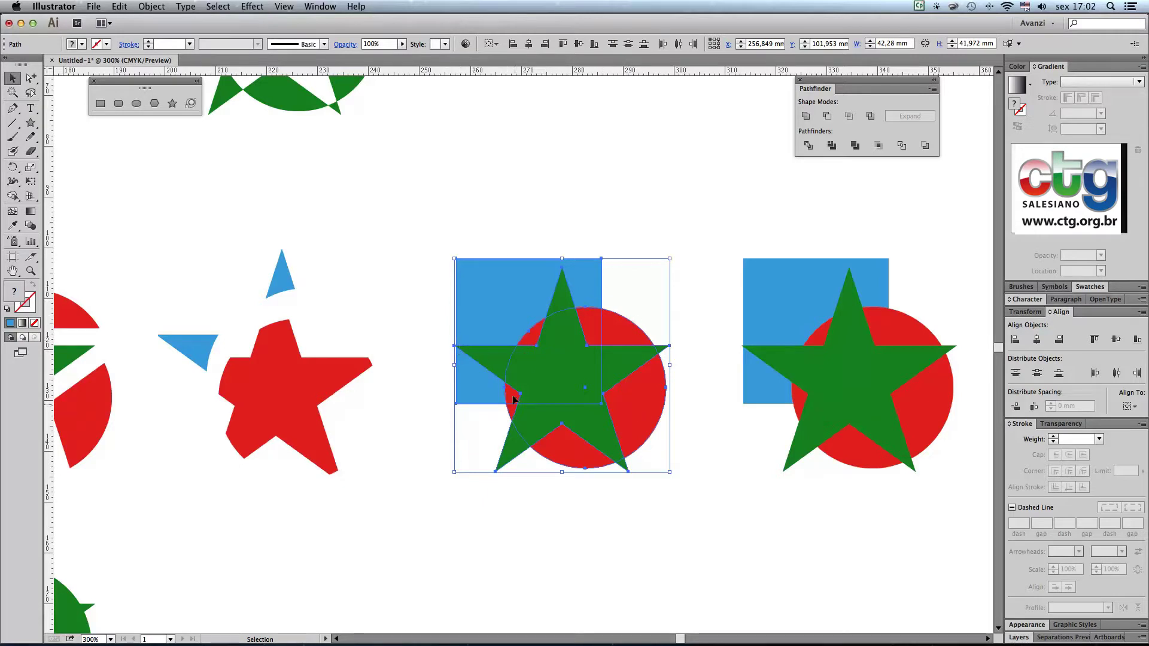
pyautogui.click(902, 146)
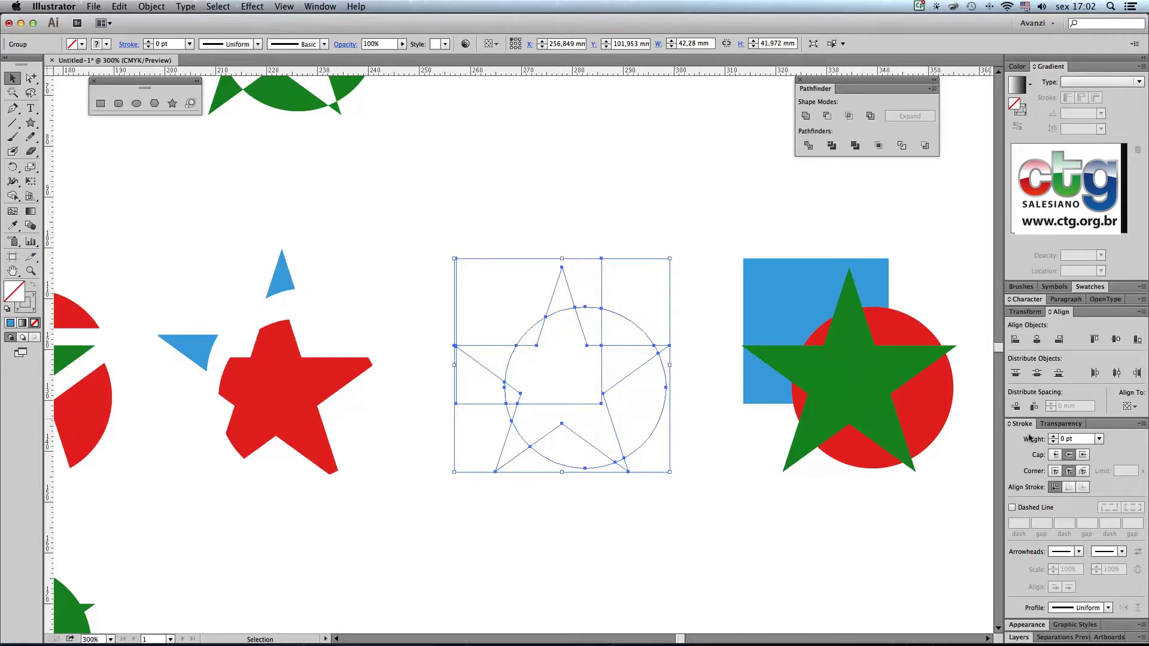
pyautogui.click(1097, 439)
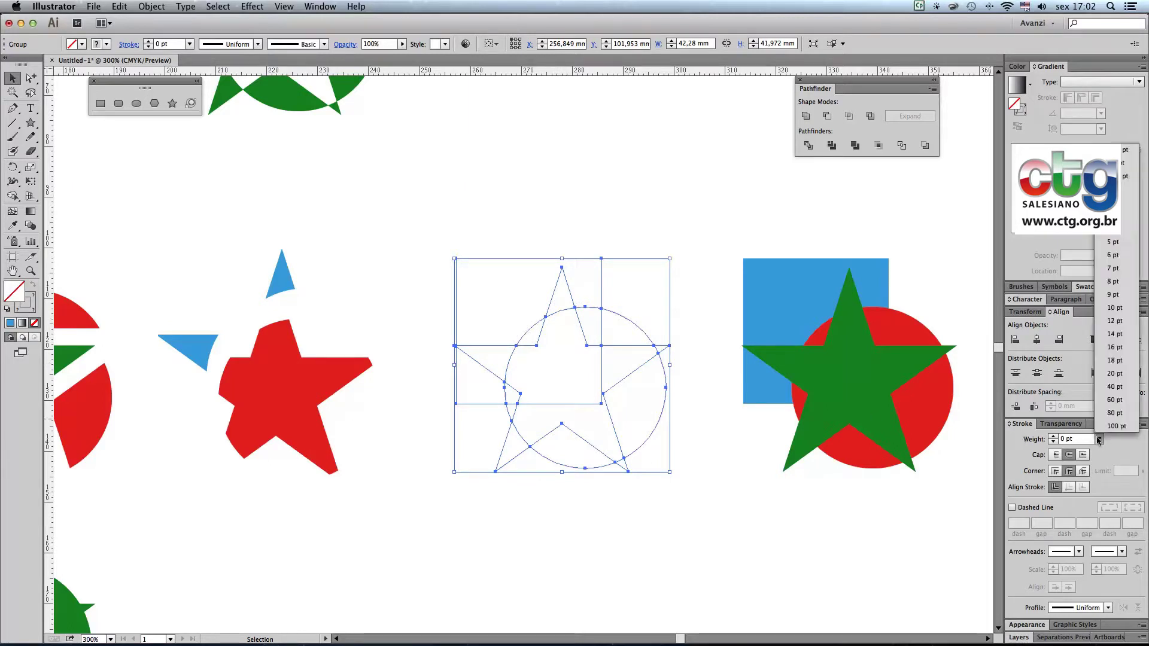
pyautogui.click(1112, 239)
pyautogui.click(567, 196)
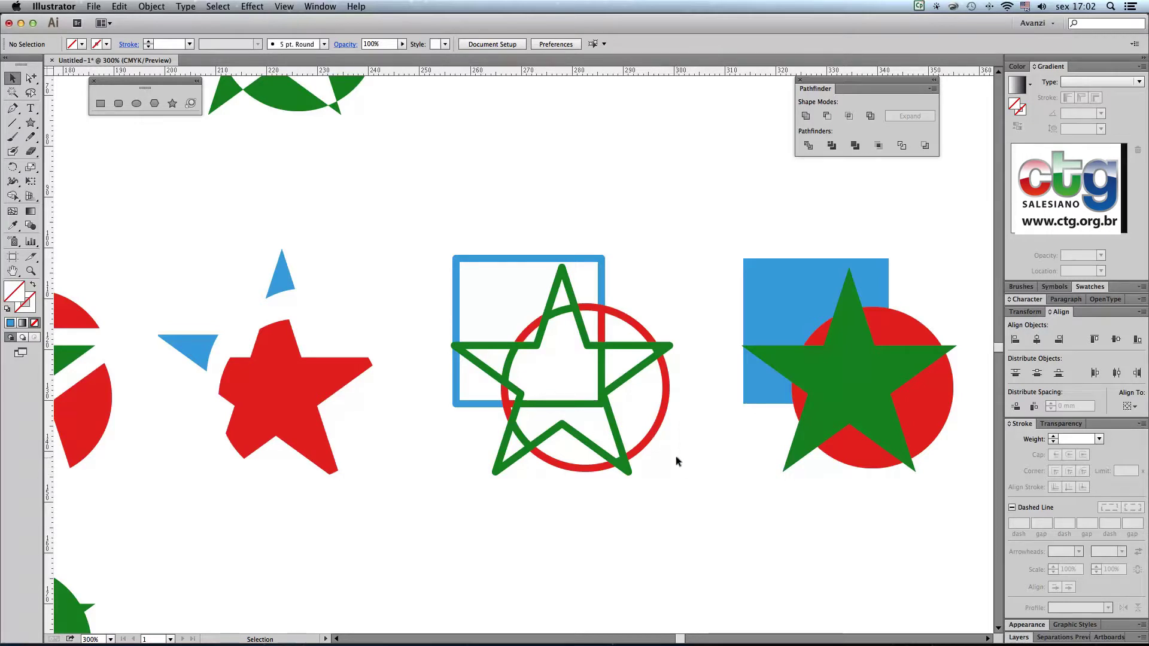
# Ungroup the outlined set and move its upper blue segment, outer red arc and green star tip outward
pyautogui.hscroll(5, 698, 462)
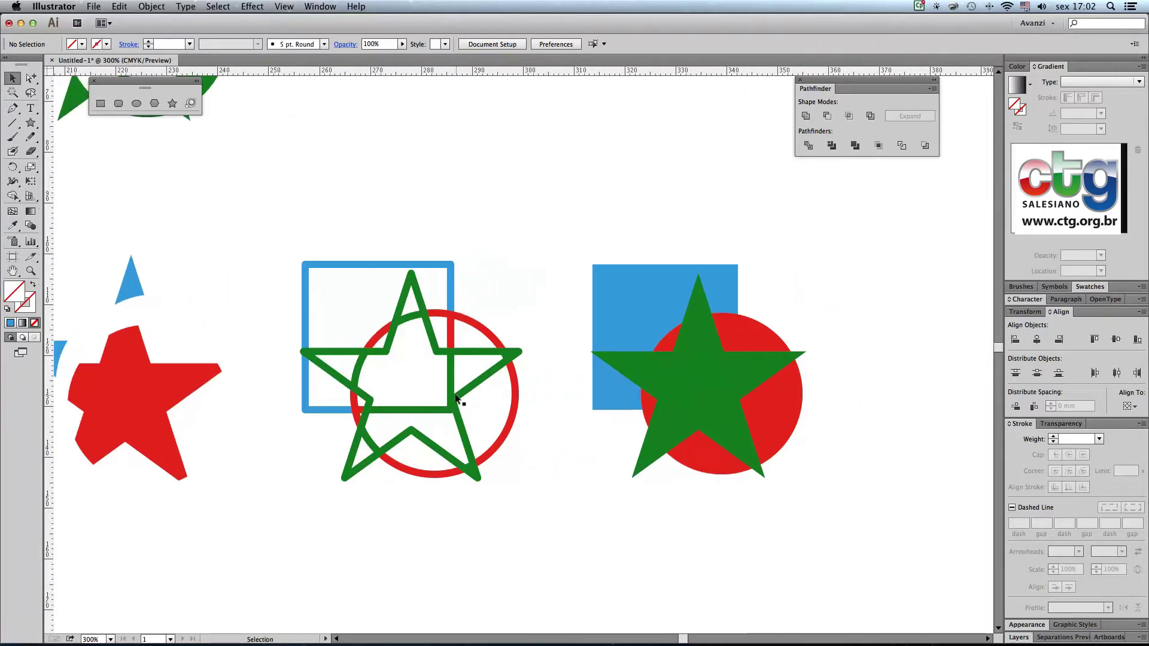
pyautogui.click(453, 400)
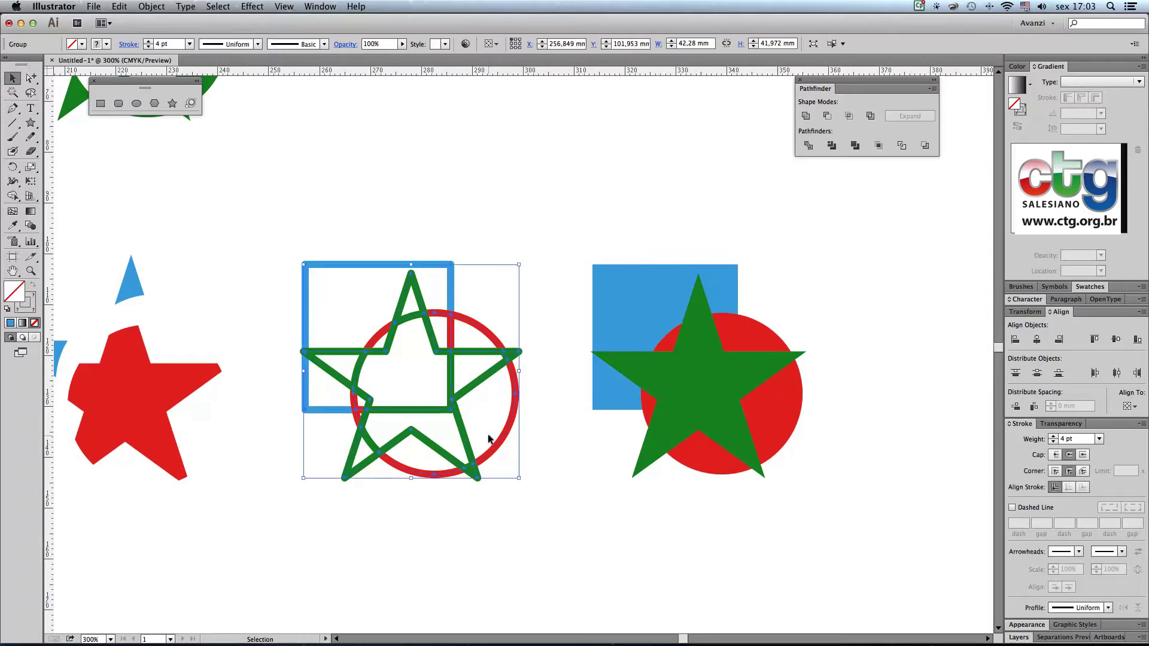
pyautogui.moveTo(441, 264); pyautogui.dragTo(449, 226)
pyautogui.moveTo(487, 331); pyautogui.dragTo(500, 310)
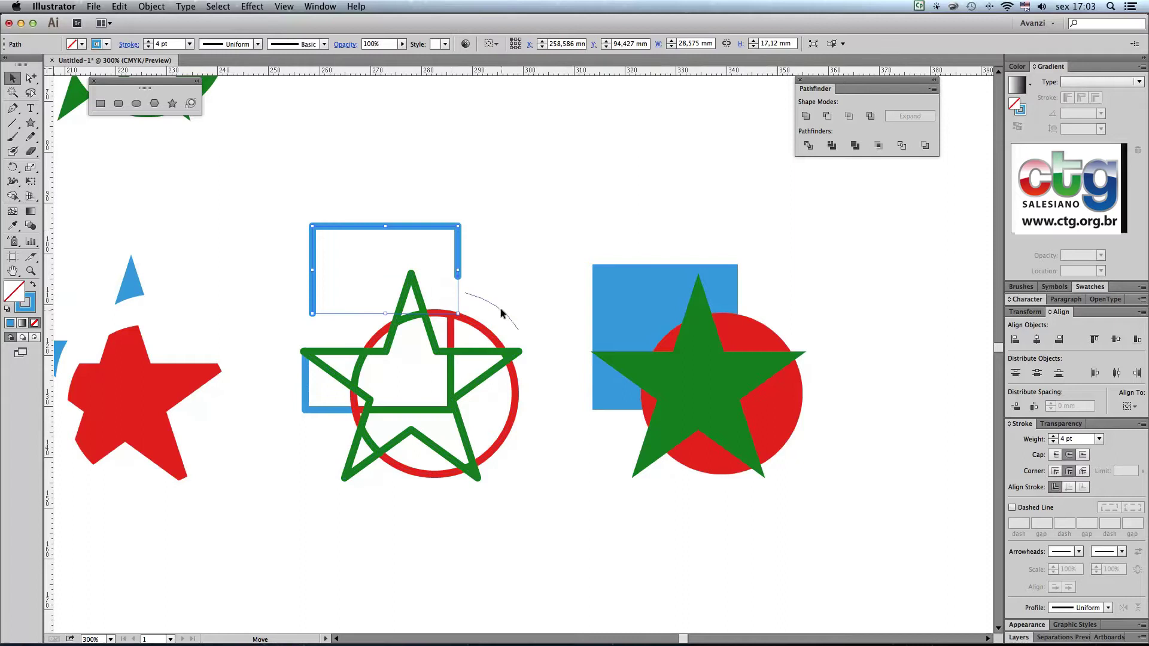
pyautogui.click(448, 328)
pyautogui.moveTo(402, 307); pyautogui.dragTo(388, 287)
pyautogui.click(410, 328)
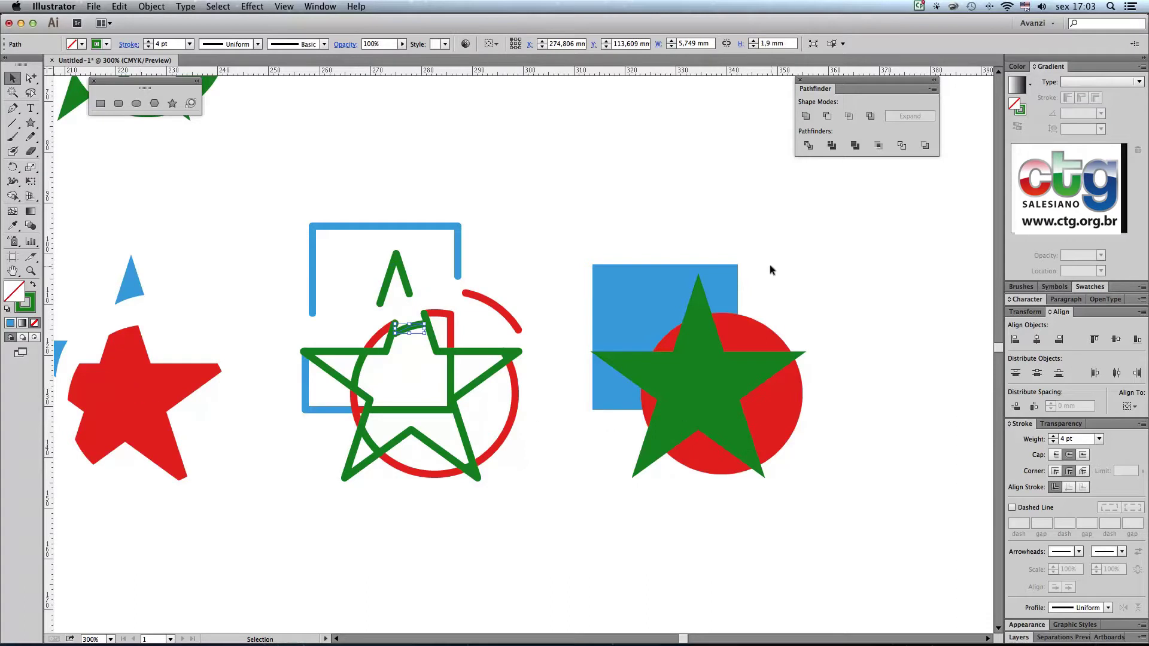
# Apply the Minus Back pathfinder to the sixth set's square, circle and star
pyautogui.moveTo(612, 179); pyautogui.dragTo(811, 494)
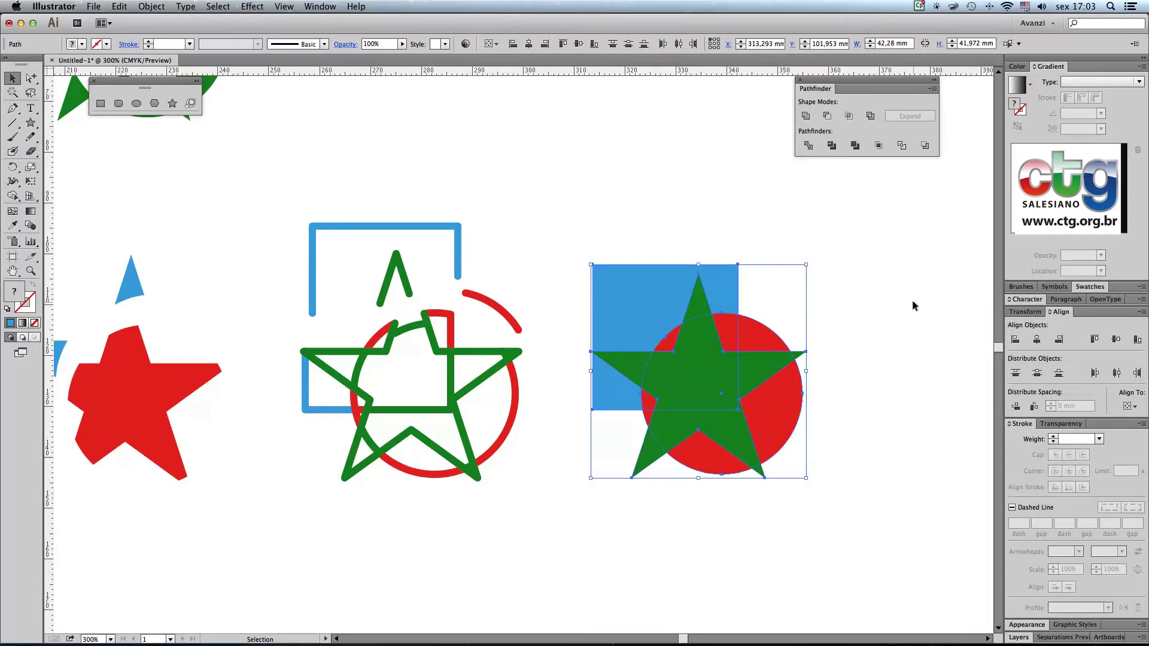
pyautogui.press('super+0')
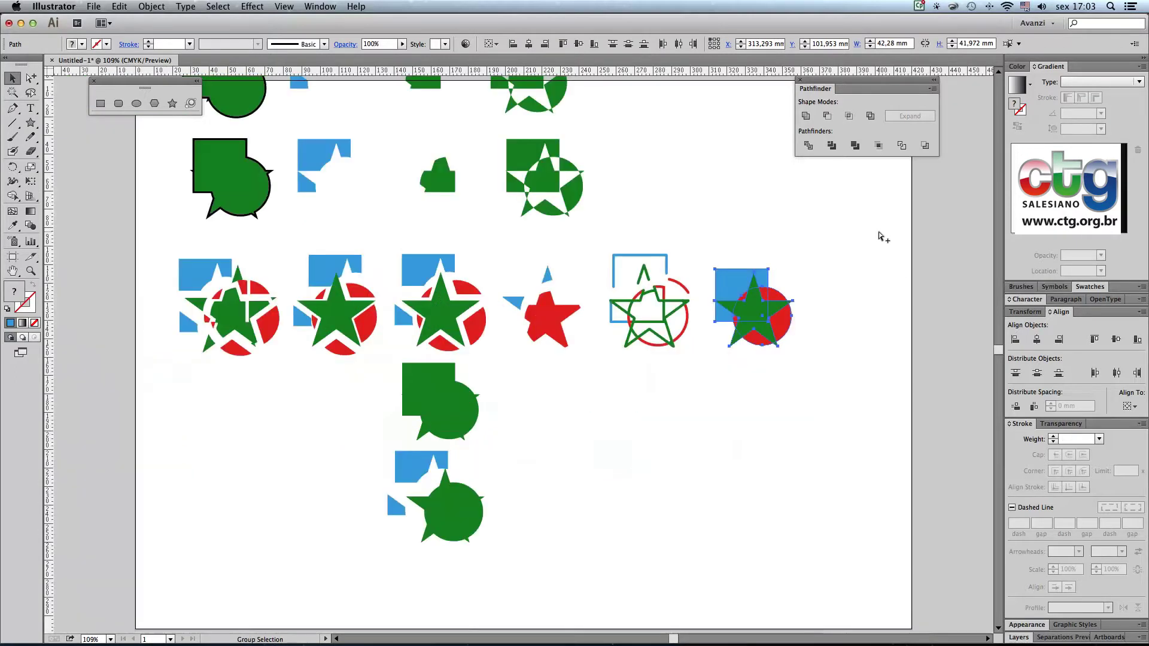
pyautogui.moveTo(709, 332); pyautogui.dragTo(757, 446)
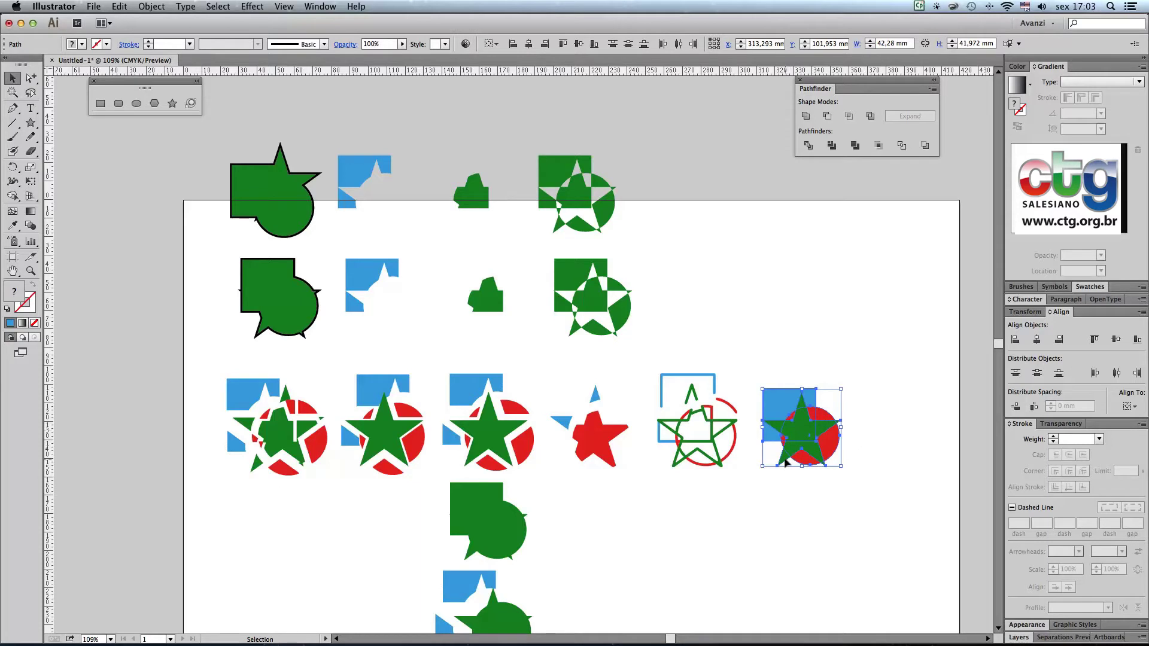
pyautogui.hotkey('ctrl', 'space')
pyautogui.moveTo(724, 354); pyautogui.dragTo(872, 494)
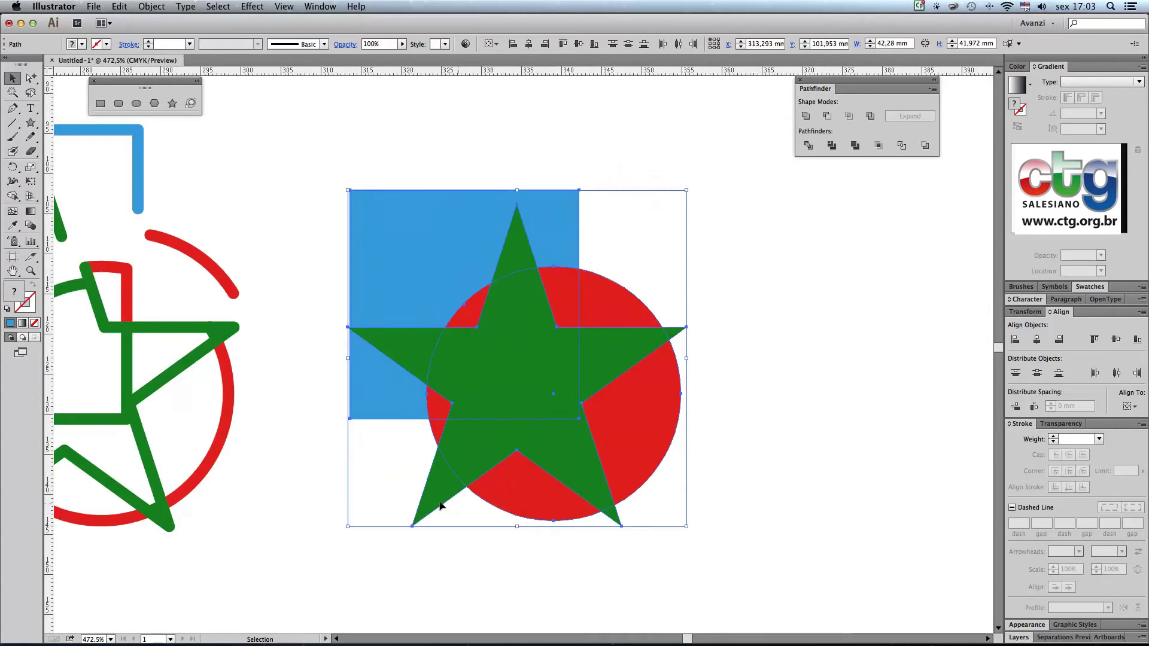
pyautogui.click(925, 146)
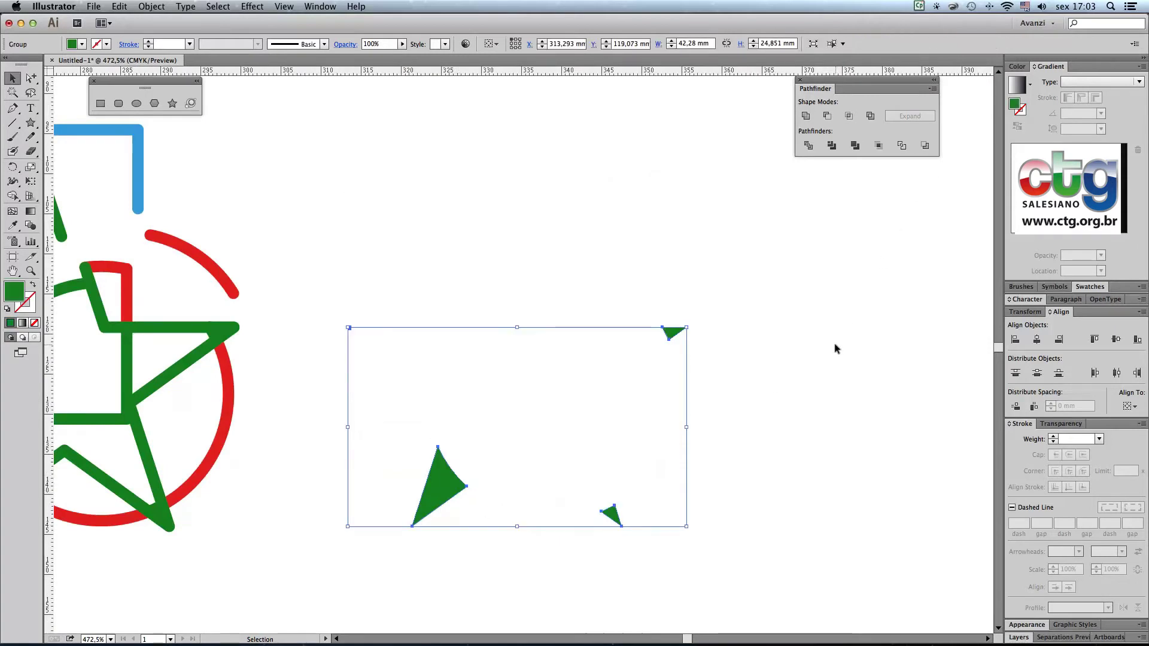
pyautogui.click(836, 349)
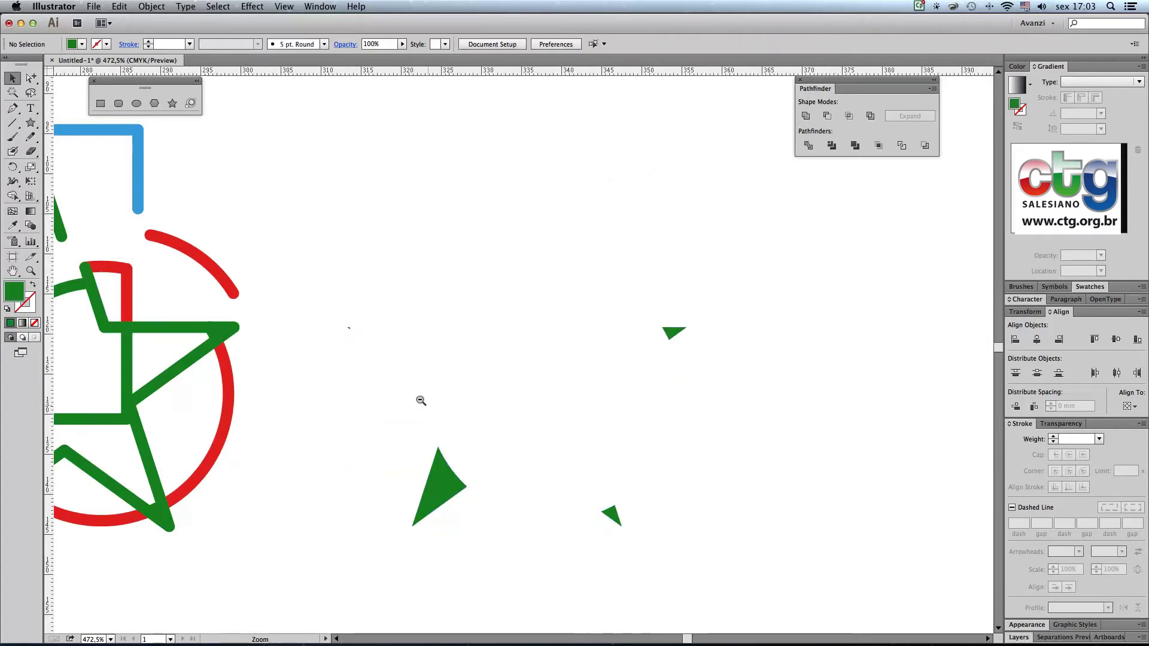
# Review all the shape mode and pathfinder results across the artboard
pyautogui.keyDown('alt'); pyautogui.keyDown('super'); pyautogui.click(485, 396); pyautogui.keyUp('super'); pyautogui.keyUp('alt')
pyautogui.keyDown('alt'); pyautogui.keyDown('super'); pyautogui.click(504, 366); pyautogui.keyUp('super'); pyautogui.keyUp('alt')
pyautogui.keyDown('alt'); pyautogui.keyDown('super'); pyautogui.click(509, 356); pyautogui.keyUp('super'); pyautogui.keyUp('alt')
pyautogui.keyDown('alt'); pyautogui.keyDown('super'); pyautogui.click(482, 289); pyautogui.keyUp('super'); pyautogui.keyUp('alt')
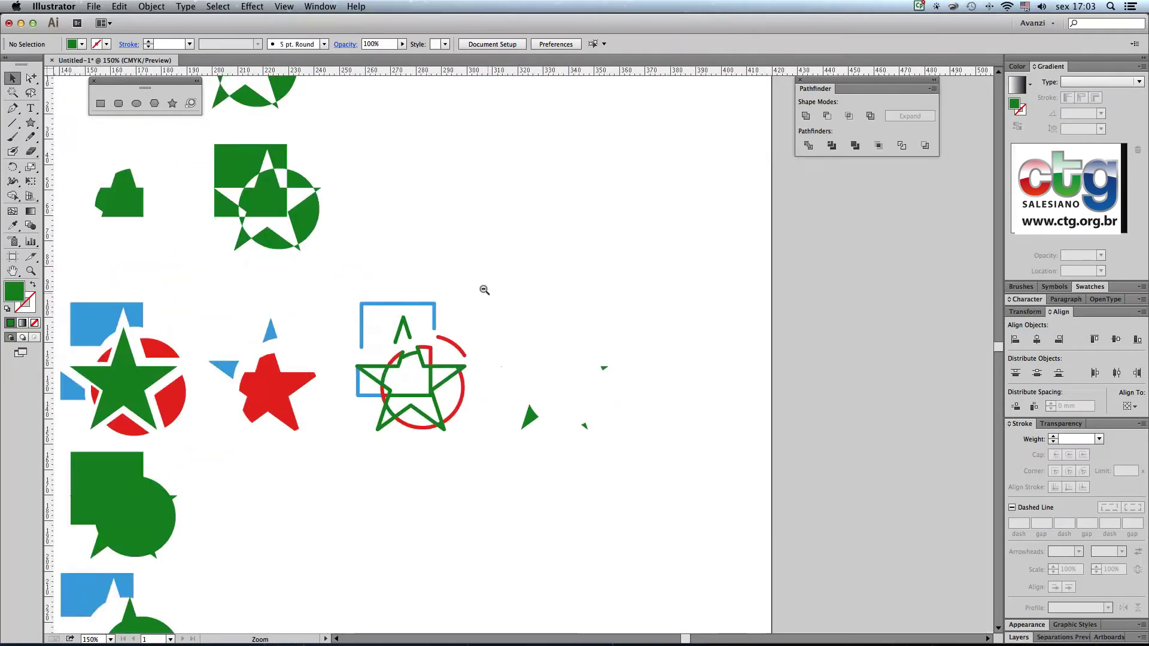
pyautogui.keyDown('alt'); pyautogui.keyDown('super'); pyautogui.click(451, 336); pyautogui.keyUp('super'); pyautogui.keyUp('alt')
pyautogui.keyDown('alt'); pyautogui.keyDown('super'); pyautogui.click(477, 347); pyautogui.keyUp('super'); pyautogui.keyUp('alt')
pyautogui.moveTo(503, 369); pyautogui.dragTo(600, 391)
pyautogui.moveTo(275, 203); pyautogui.dragTo(918, 632)
pyautogui.moveTo(563, 299); pyautogui.dragTo(582, 338)
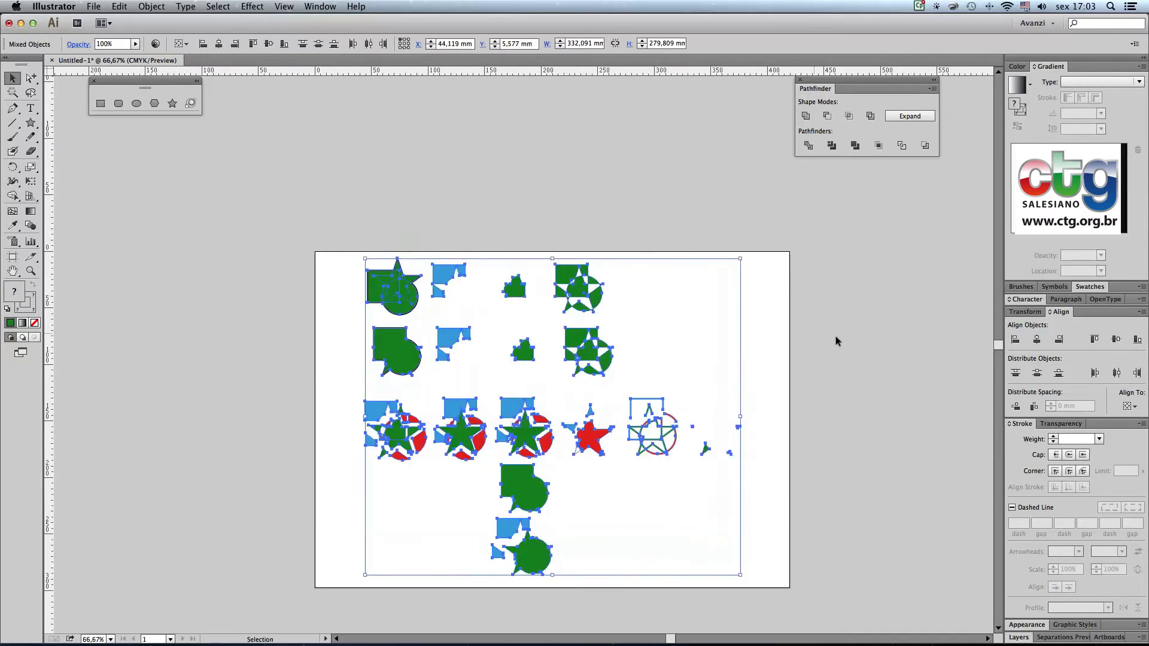
pyautogui.click(858, 342)
pyautogui.press('super+space')
pyautogui.moveTo(333, 247); pyautogui.dragTo(768, 583)
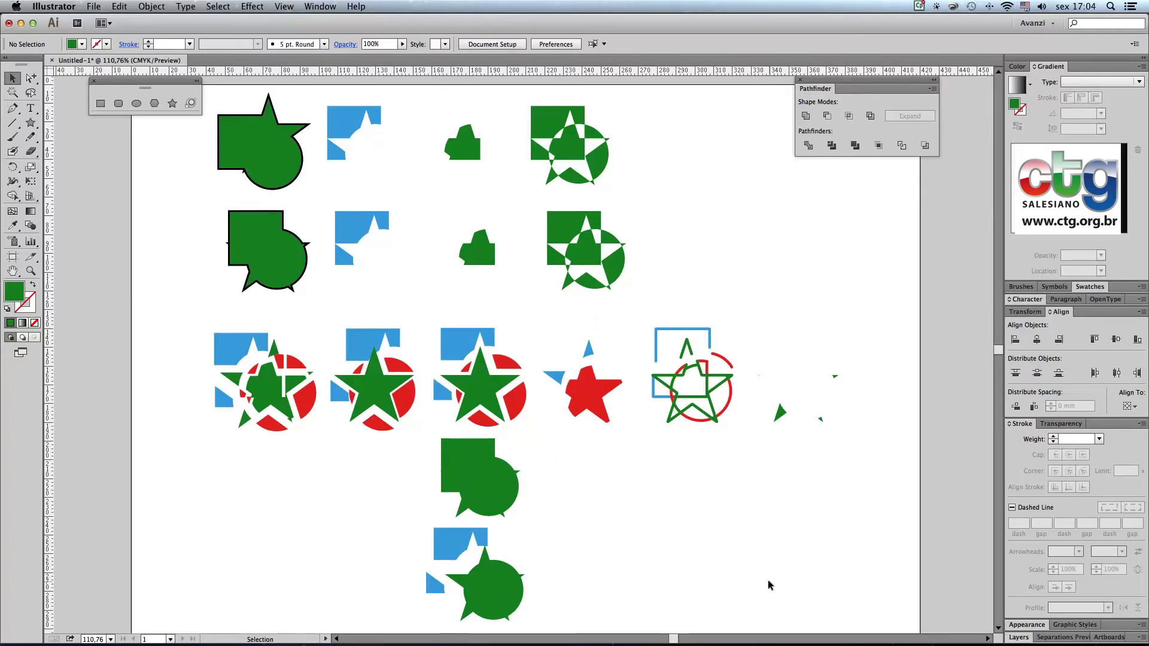
pyautogui.moveTo(682, 454); pyautogui.dragTo(472, 425)
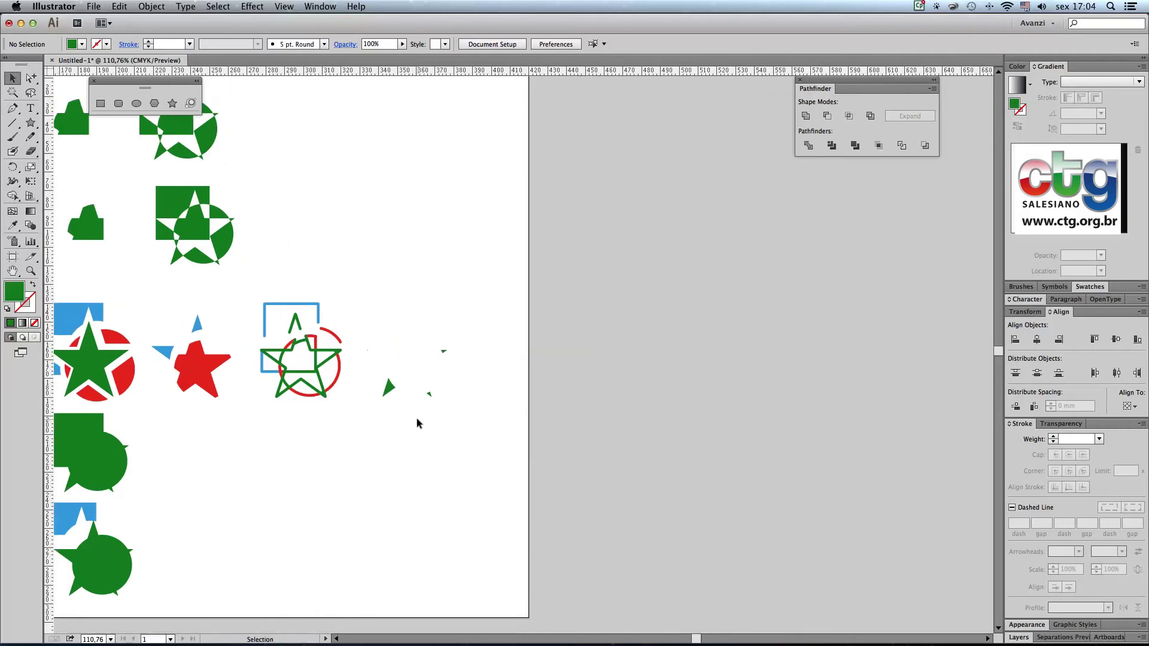
# Delete all the demonstration shapes from the artboard
pyautogui.press('super+minus')
pyautogui.press('super+minus')
pyautogui.moveTo(366, 158); pyautogui.dragTo(816, 504)
pyautogui.press('Delete')
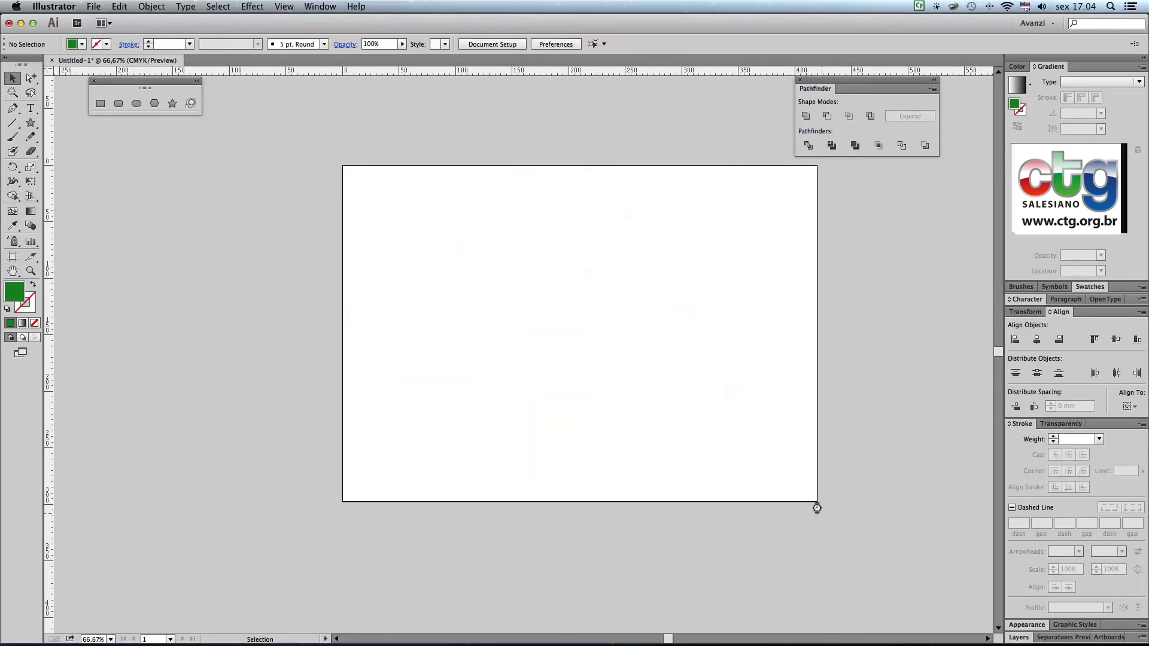
# Draw an upright green rectangle about 135 mm wide in the middle of the artboard
pyautogui.click(100, 103)
pyautogui.moveTo(525, 227); pyautogui.dragTo(678, 428)
pyautogui.press('v')
pyautogui.click(456, 274)
pyautogui.moveTo(460, 198); pyautogui.dragTo(731, 479)
pyautogui.moveTo(511, 288); pyautogui.dragTo(581, 323)
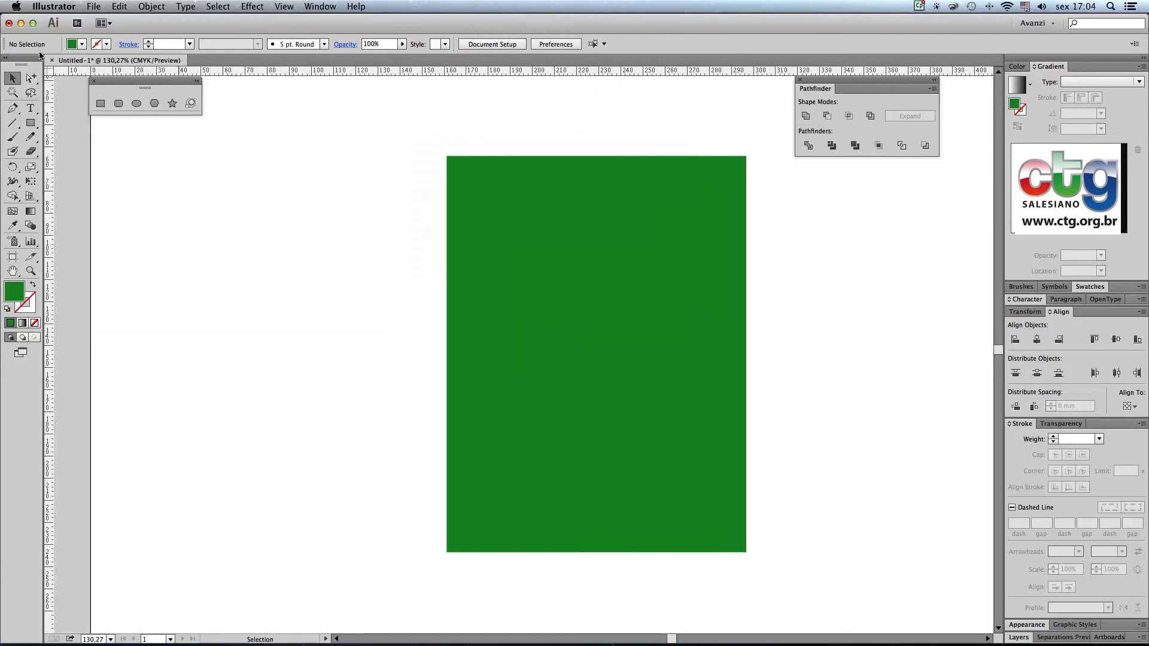
# Draw a small circle about 3.8 mm in diameter beside the rectangle and fill it black
pyautogui.click(134, 103)
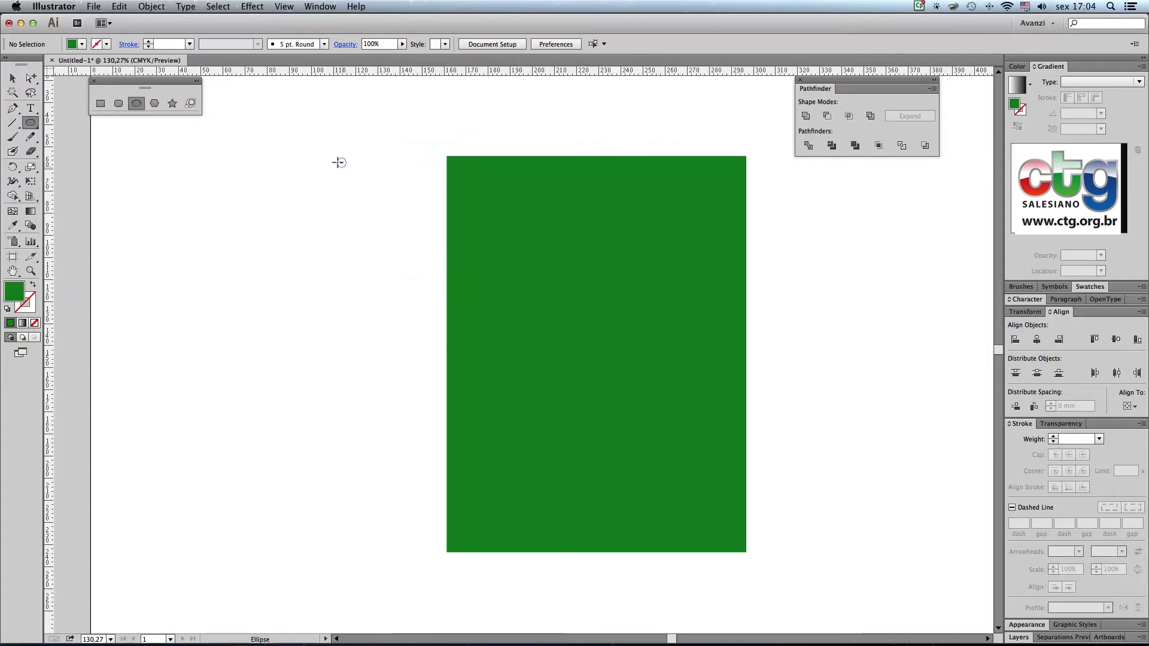
pyautogui.moveTo(336, 156); pyautogui.dragTo(345, 166)
pyautogui.press('v')
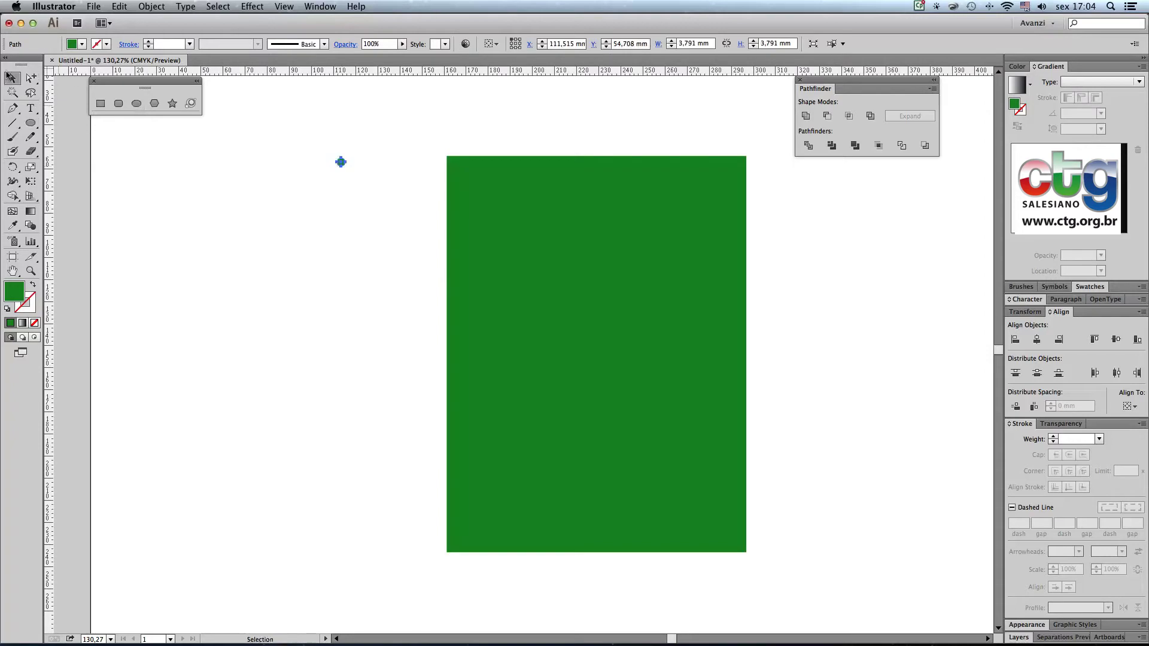
pyautogui.click(81, 43)
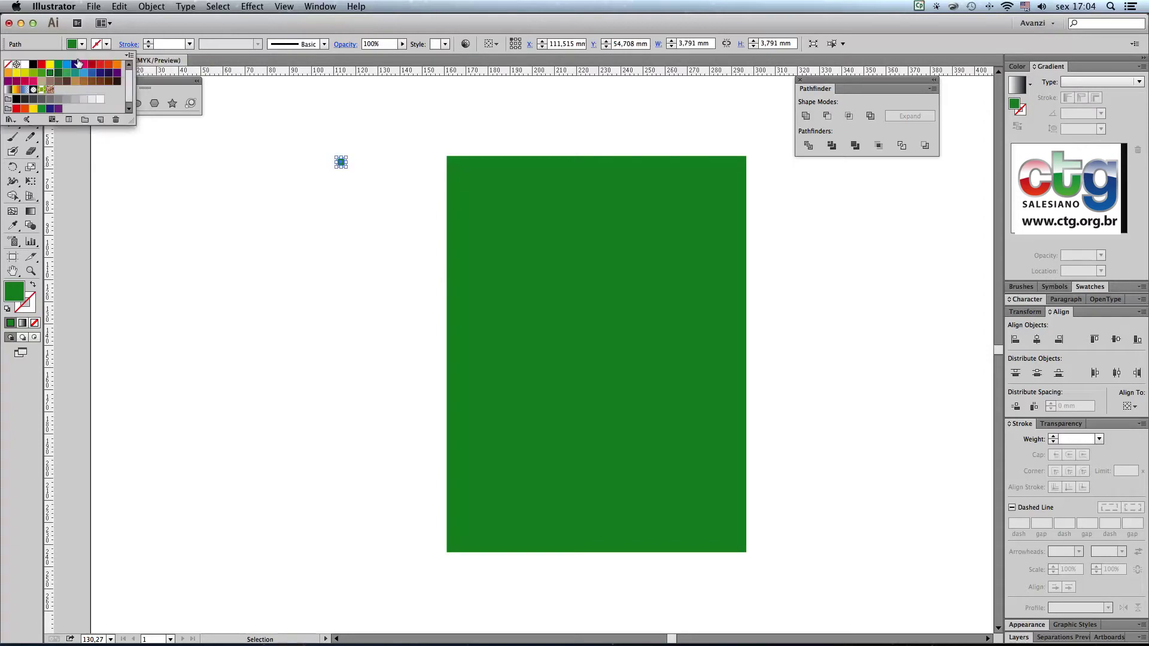
pyautogui.click(33, 64)
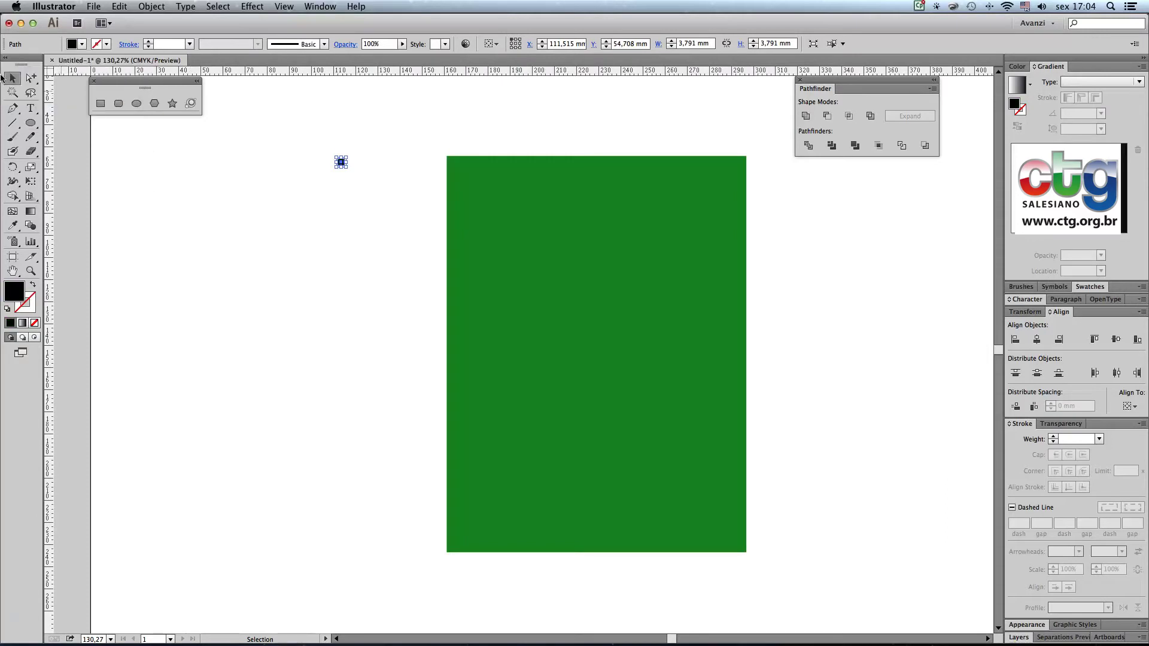
# Move the black circle onto the rectangle's upper-left corner area and place a copy about 5 mm straight below it
pyautogui.moveTo(340, 163); pyautogui.dragTo(450, 157)
pyautogui.moveTo(399, 119); pyautogui.dragTo(529, 206)
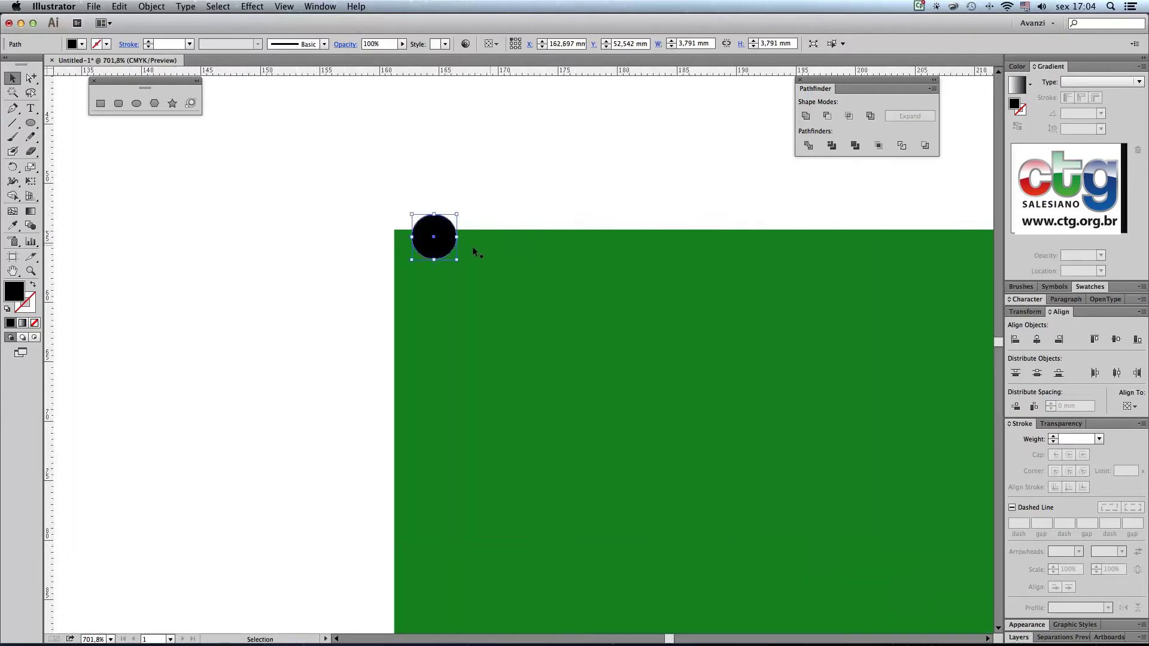
pyautogui.keyDown('shift'); pyautogui.click(434, 237); pyautogui.keyUp('shift')
pyautogui.moveTo(435, 238); pyautogui.dragTo(435, 300)
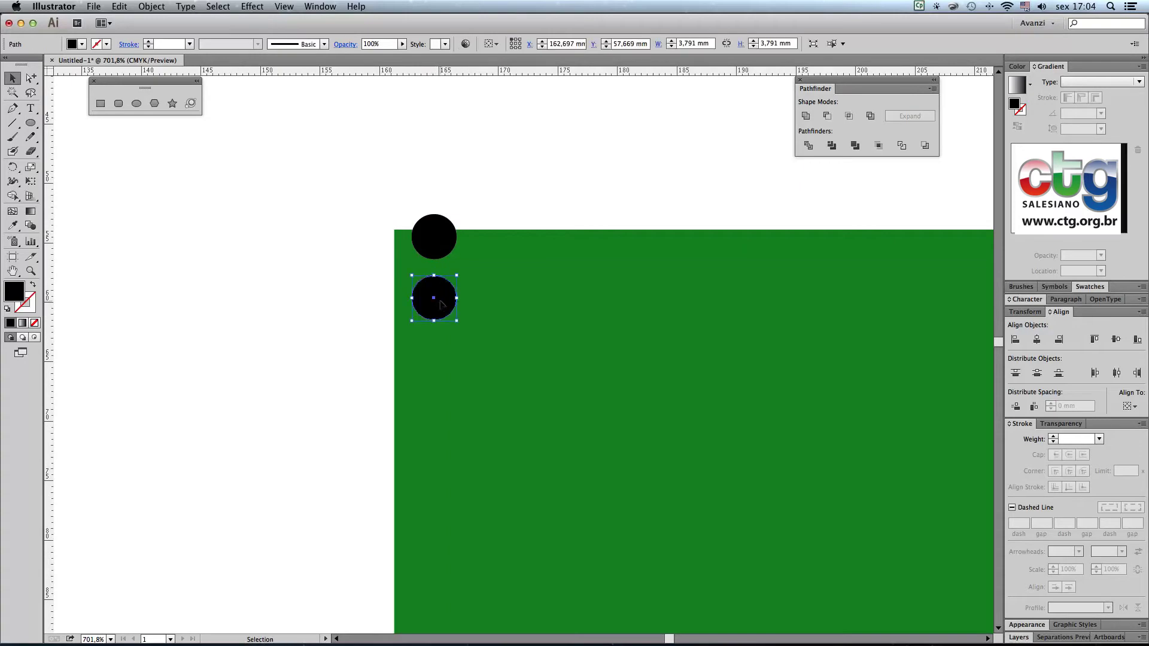
# Repeat the circle's copy transformation until the column of circles runs down the rectangle's whole left side
pyautogui.press('super+minus')
pyautogui.press('super+minus')
pyautogui.press('super+minus')
pyautogui.press('super+minus')
pyautogui.press('super+minus')
pyautogui.press('super+minus')
pyautogui.press('space')
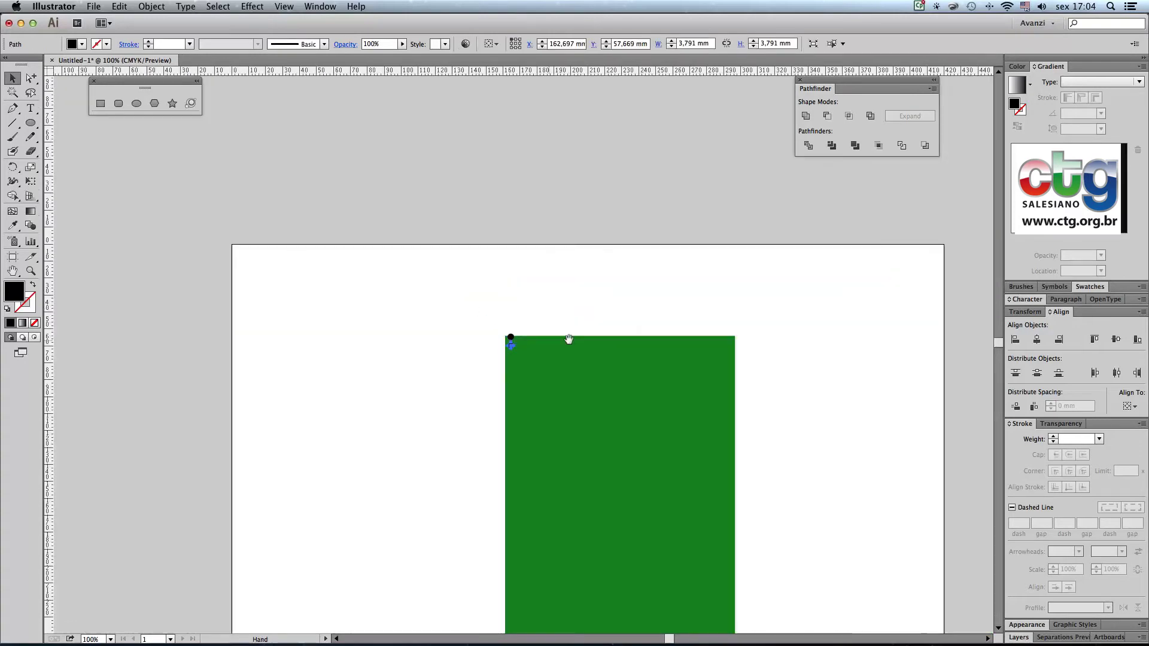
pyautogui.moveTo(594, 347); pyautogui.dragTo(591, 263)
pyautogui.press('super+d')
pyautogui.press('super+d')
pyautogui.press('super+d')
pyautogui.press('super+d')
pyautogui.press('super+d')
pyautogui.press('super+d')
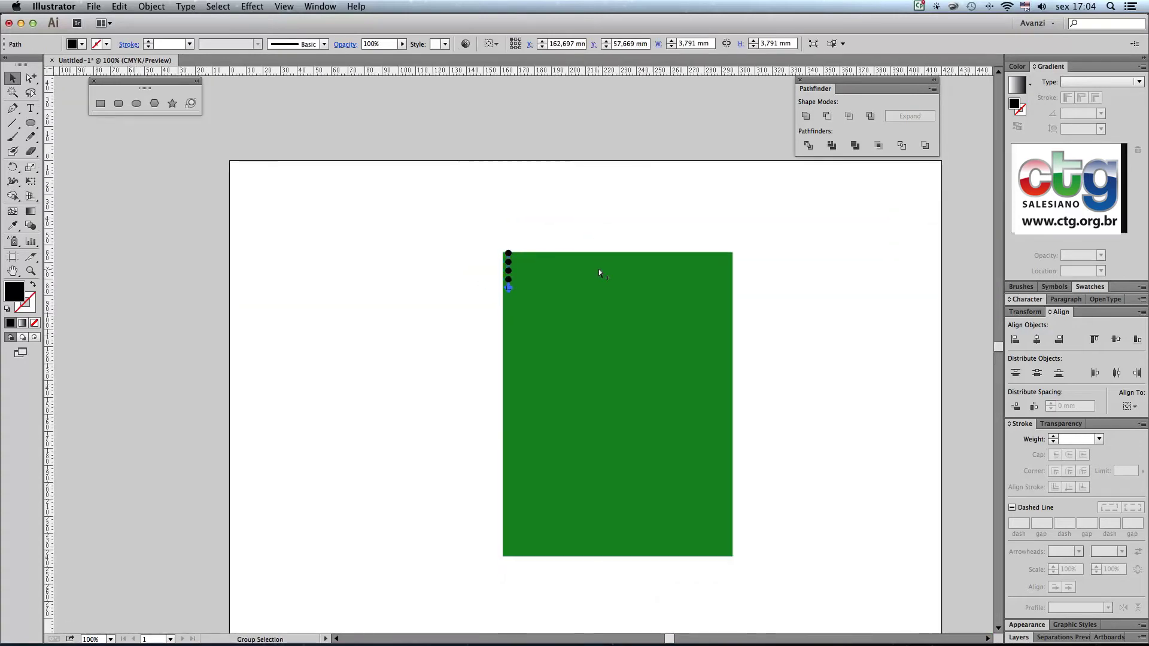
pyautogui.press('super+d')
pyautogui.press('super+d')
pyautogui.press('super+d')
pyautogui.press('super+d')
pyautogui.press('super+d')
pyautogui.press('super+d')
pyautogui.press('super+d')
pyautogui.press('super+d')
pyautogui.press('super+d')
pyautogui.press('super+d')
pyautogui.press('super+d')
pyautogui.press('super+d')
pyautogui.press('super+d')
pyautogui.press('super+d')
pyautogui.press('super+d')
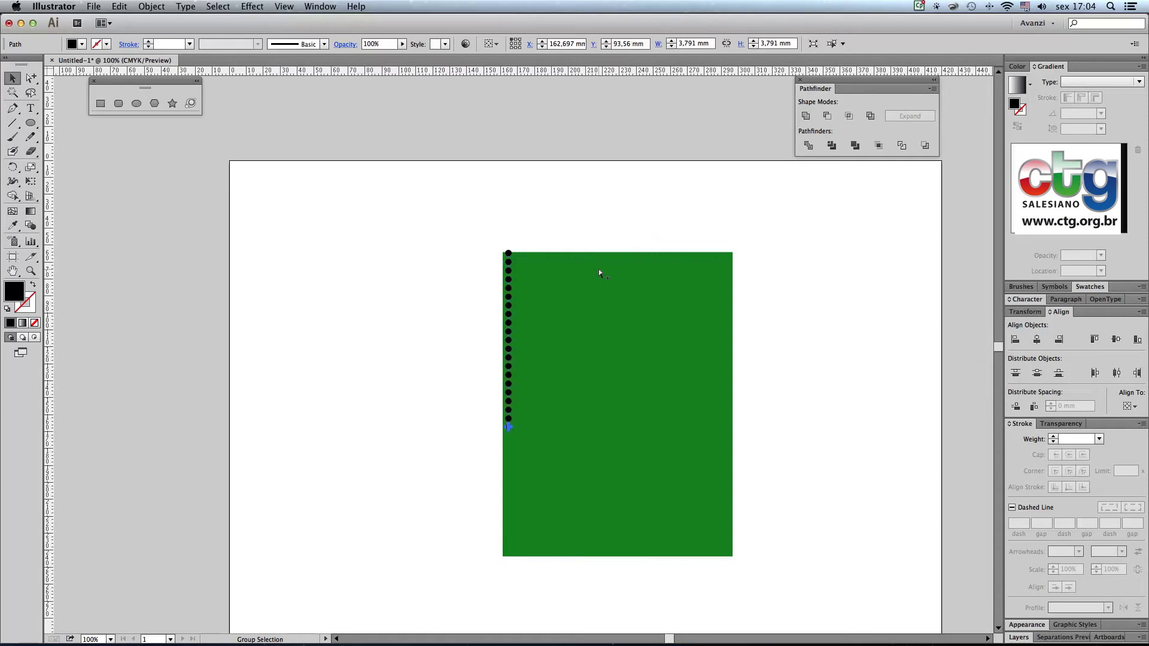
pyautogui.press('super+d')
pyautogui.press('super+d')
pyautogui.press('super+d')
pyautogui.press('super+d')
pyautogui.press('super+d')
pyautogui.press('super+d')
pyautogui.press('super+d')
pyautogui.press('super+d')
pyautogui.press('super+d')
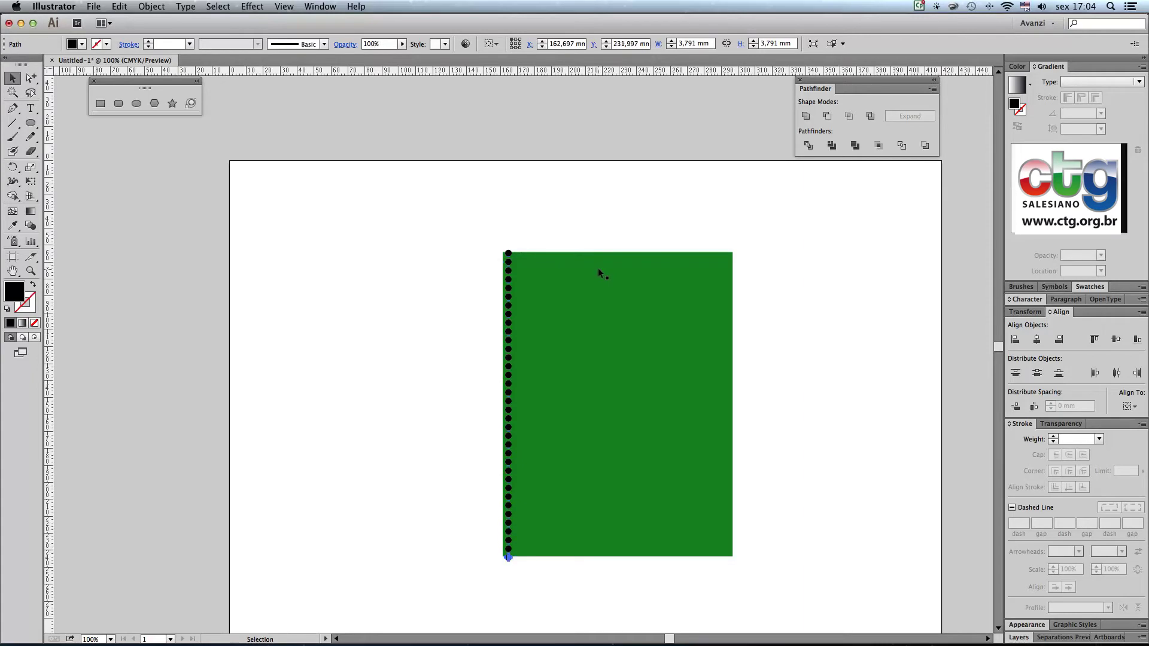
pyautogui.click(407, 264)
# Subtract the column of black circles from the green rectangle with Minus Front to punch the binding holes
pyautogui.press('z')
pyautogui.moveTo(415, 198); pyautogui.dragTo(802, 580)
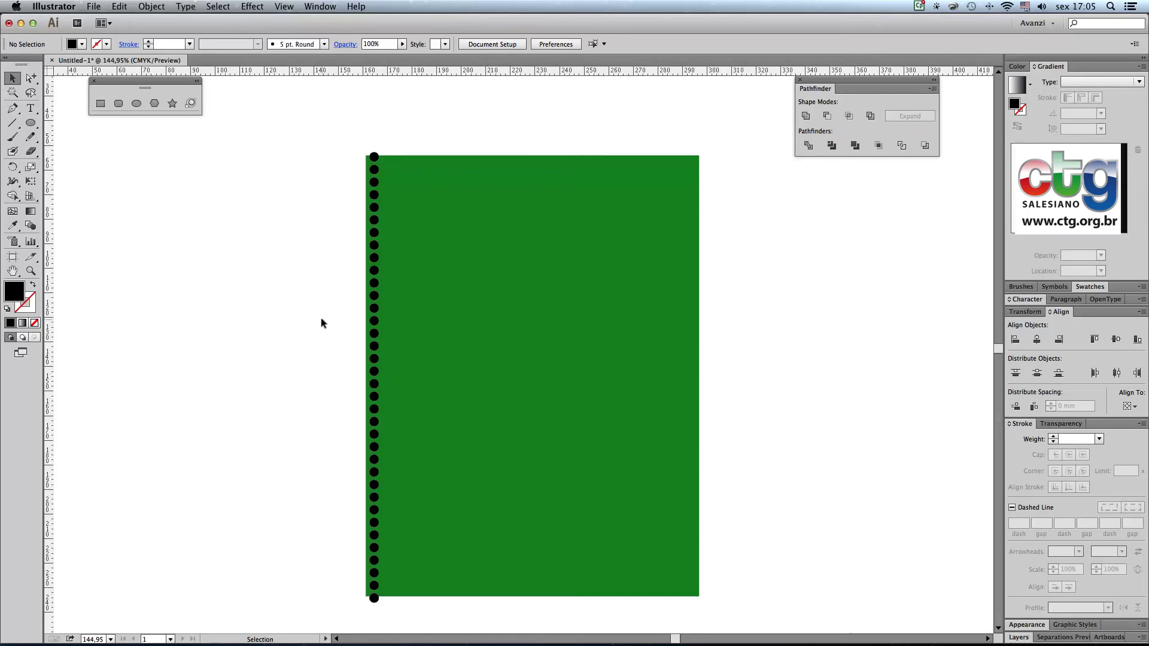
pyautogui.moveTo(308, 124); pyautogui.dragTo(461, 590)
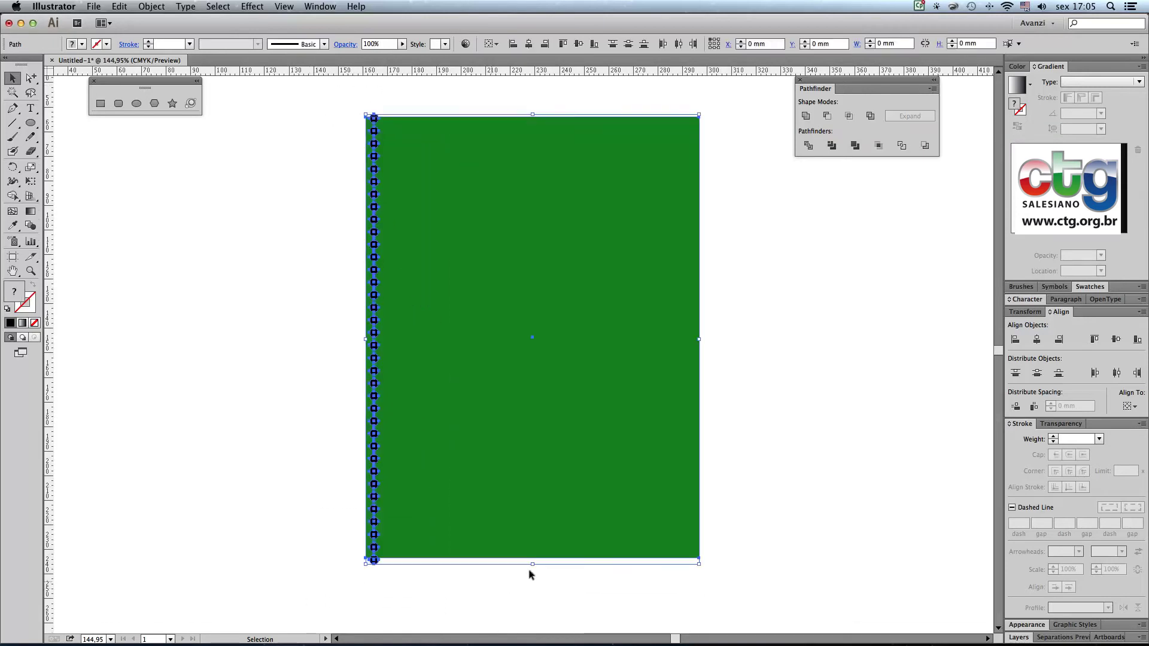
pyautogui.scroll(3, 744, 444)
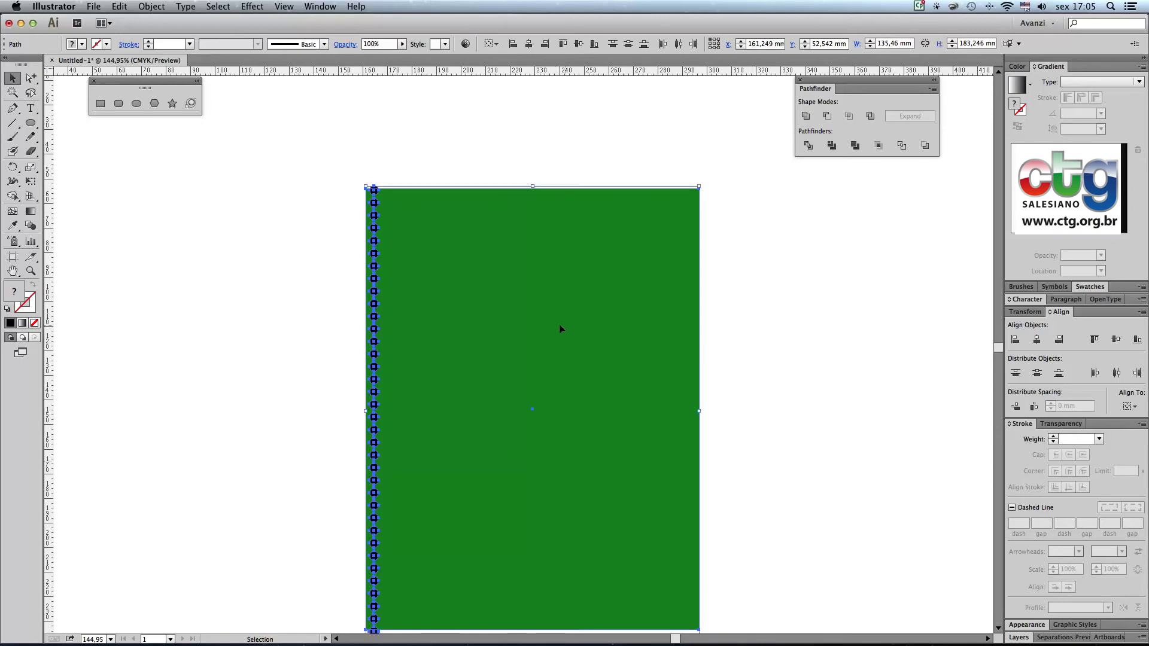
pyautogui.click(826, 116)
pyautogui.click(510, 149)
pyautogui.scroll(-3, 678, 267)
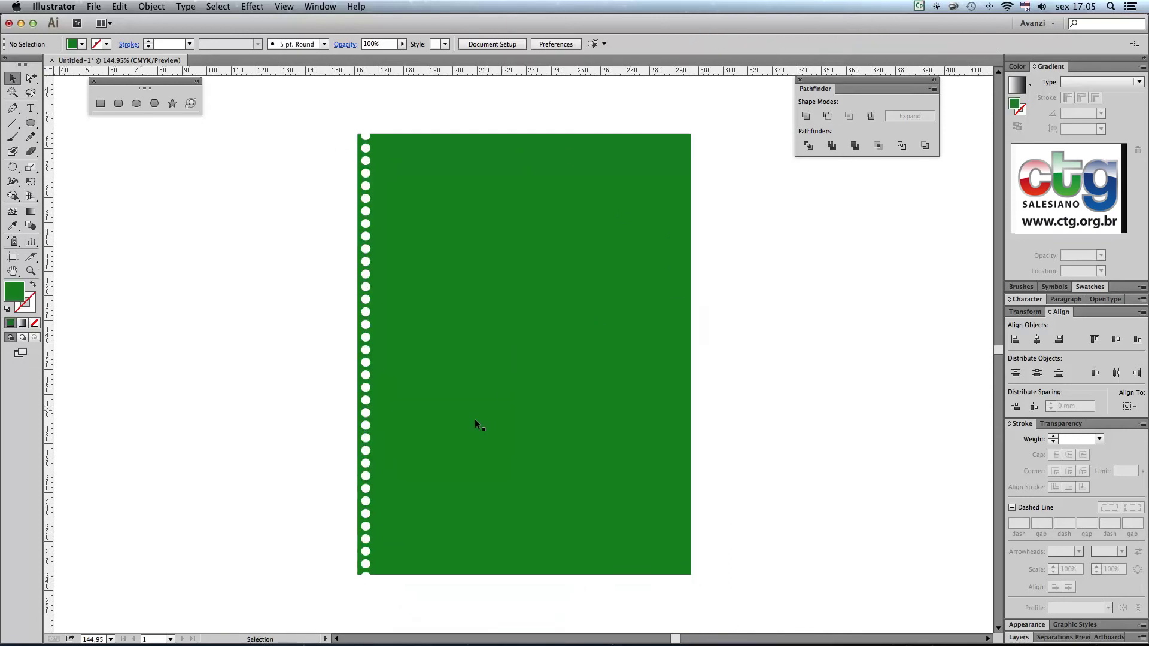